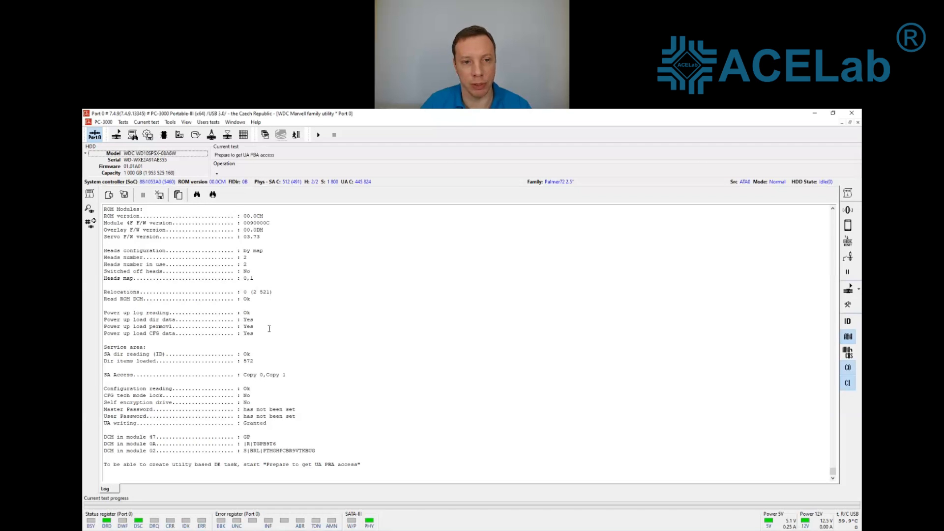
# Step: Read the drive's last sector in the sector editor and return to the log
pyautogui.scroll(5, 269, 329)
pyautogui.scroll(-2, 268, 338)
pyautogui.scroll(-3, 268, 337)
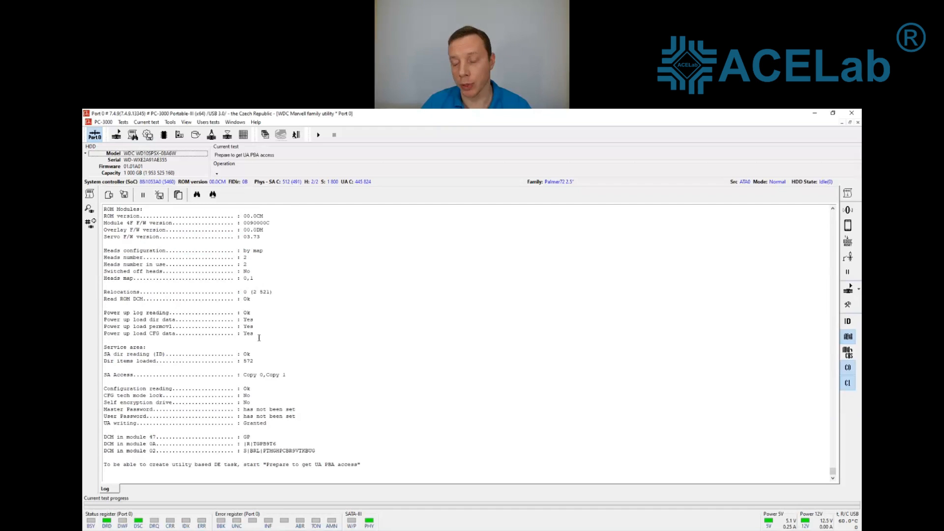
pyautogui.click(168, 122)
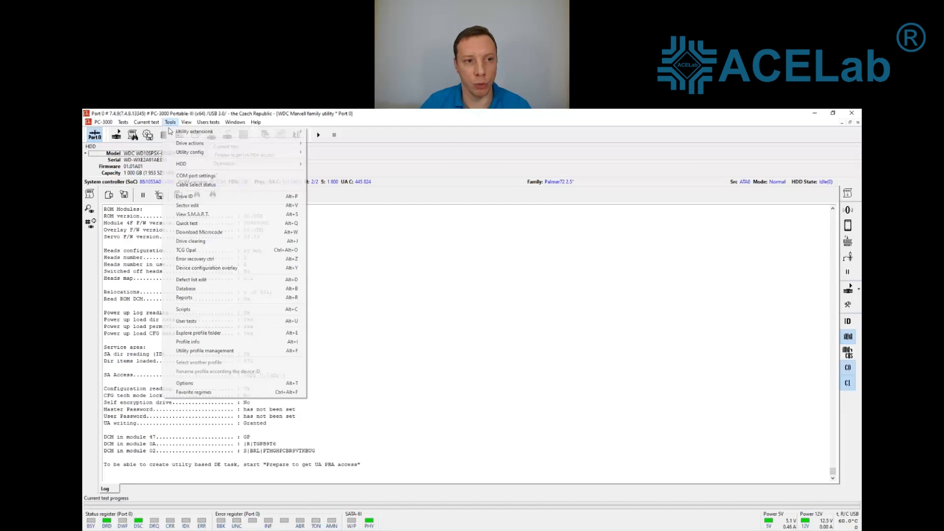
pyautogui.click(187, 206)
pyautogui.press('Return')
pyautogui.click(202, 195)
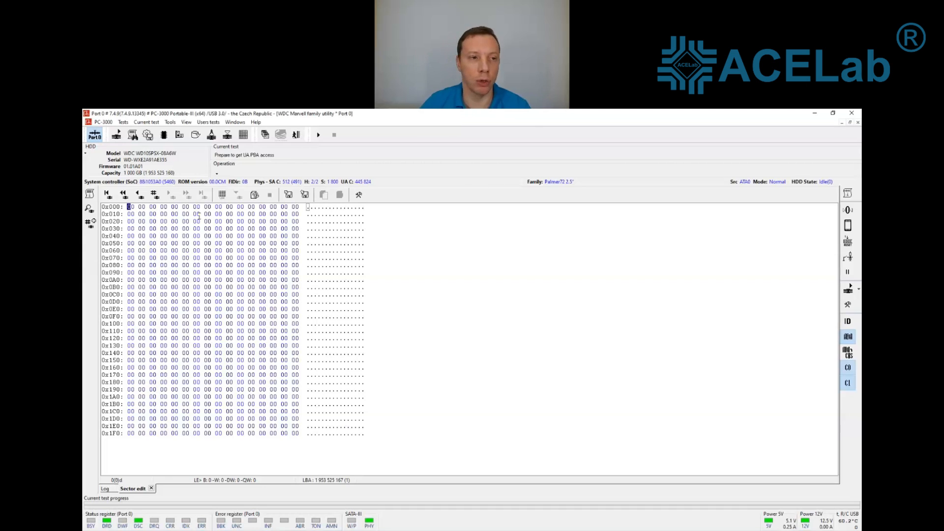
pyautogui.click(106, 489)
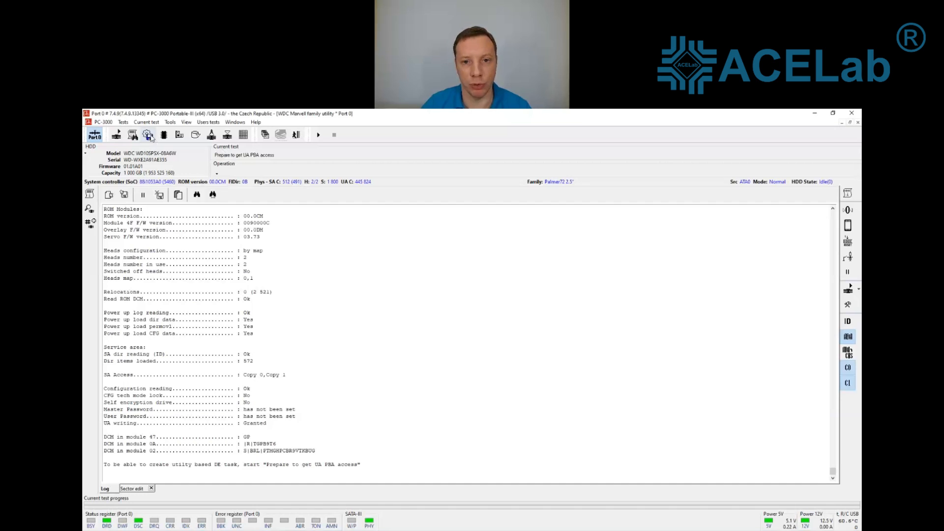
# Step: Set up an HDD resources backup under the suggested drive profile, excluding SA tracks while keeping ROM and modules
pyautogui.click(148, 136)
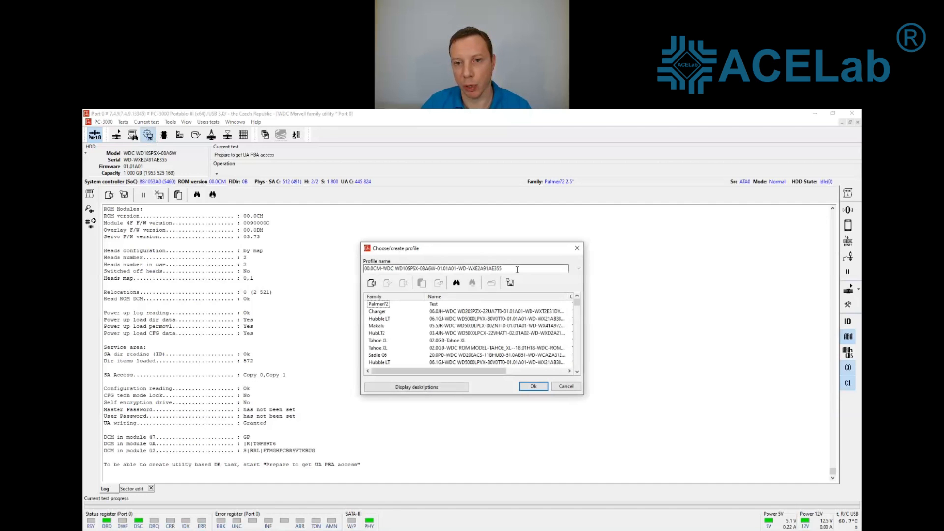
pyautogui.click(534, 386)
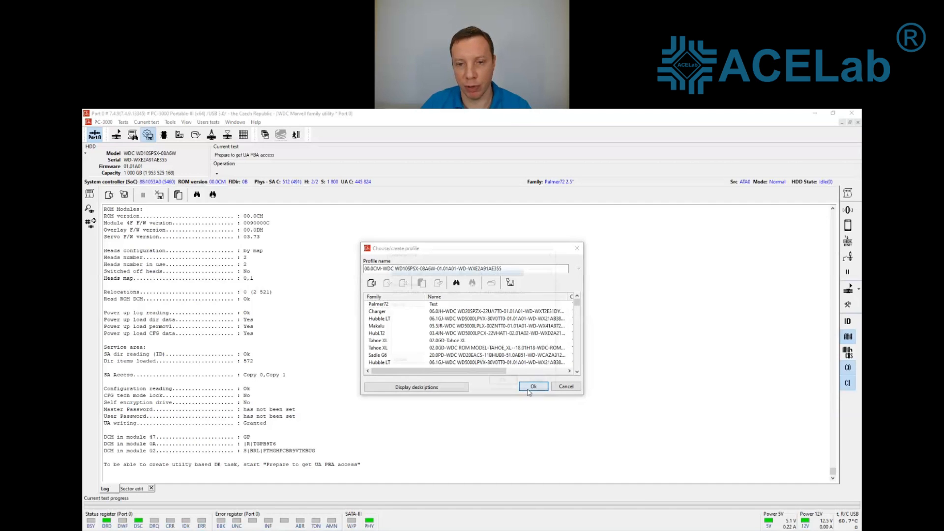
pyautogui.click(504, 383)
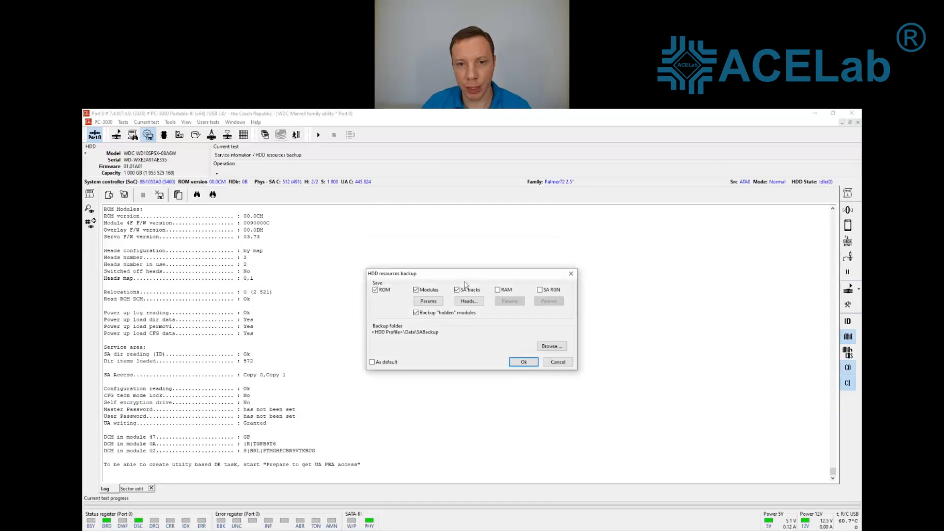
pyautogui.moveTo(465, 279); pyautogui.dragTo(415, 227)
pyautogui.click(416, 241)
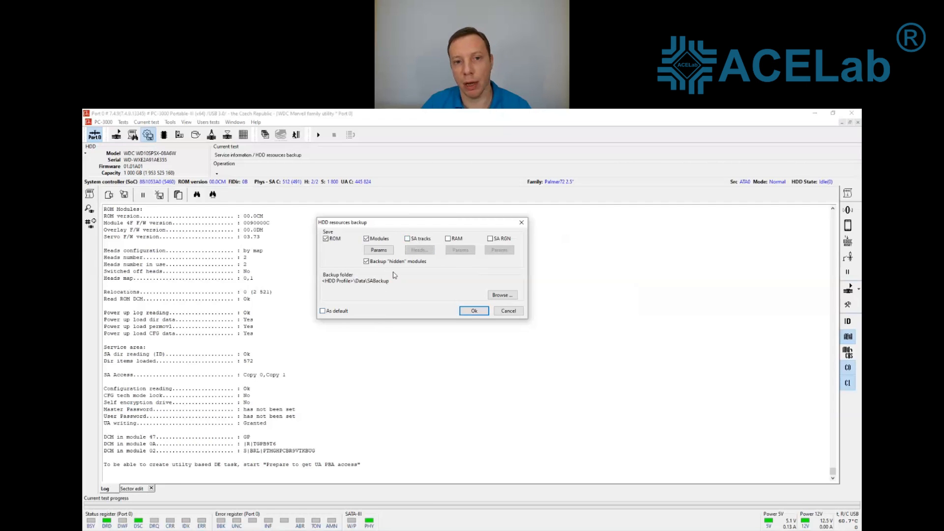
# Step: Review the modules read parameters and the module 190 reading options without applying changes, and run the HDD resources backup
pyautogui.click(381, 251)
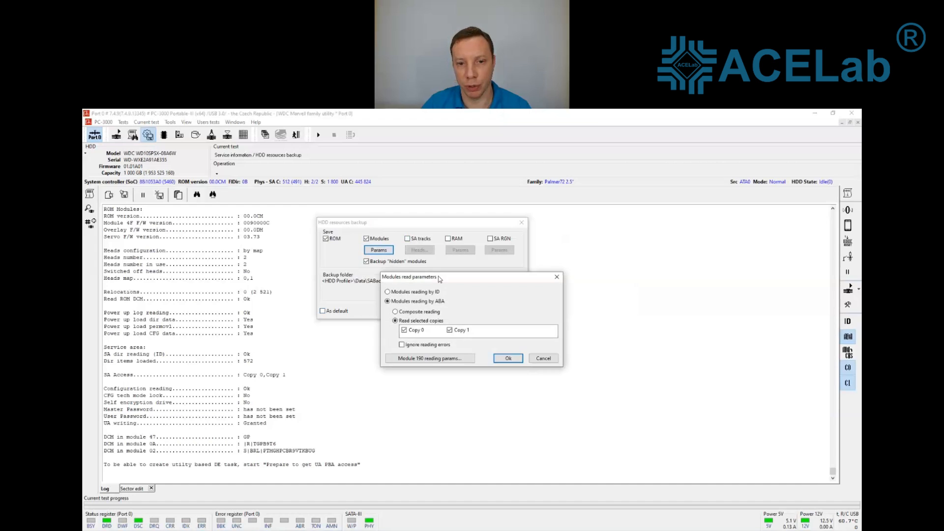
pyautogui.moveTo(439, 276); pyautogui.dragTo(442, 297)
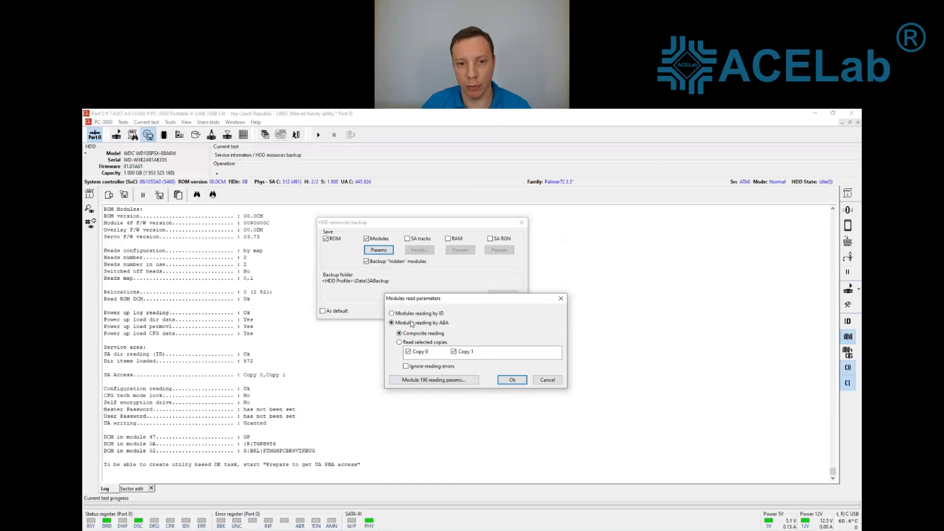
pyautogui.click(438, 384)
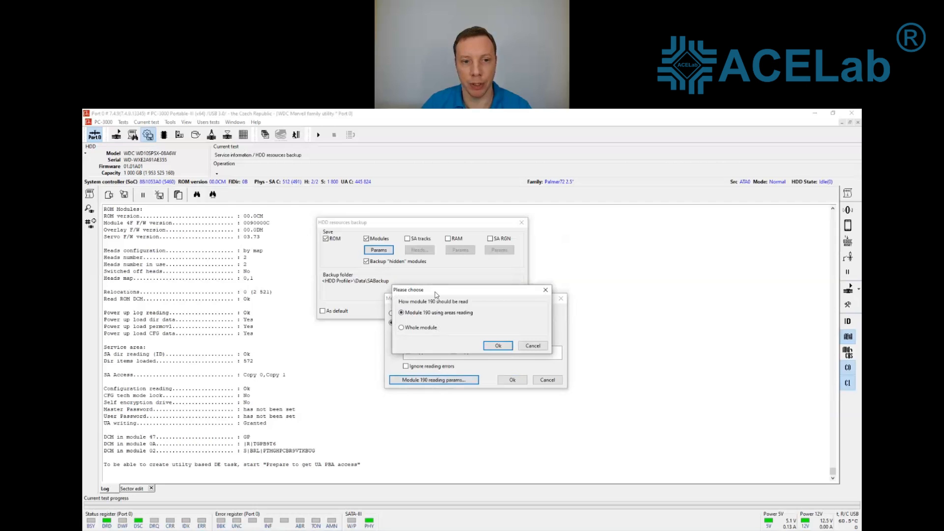
pyautogui.moveTo(436, 294); pyautogui.dragTo(255, 335)
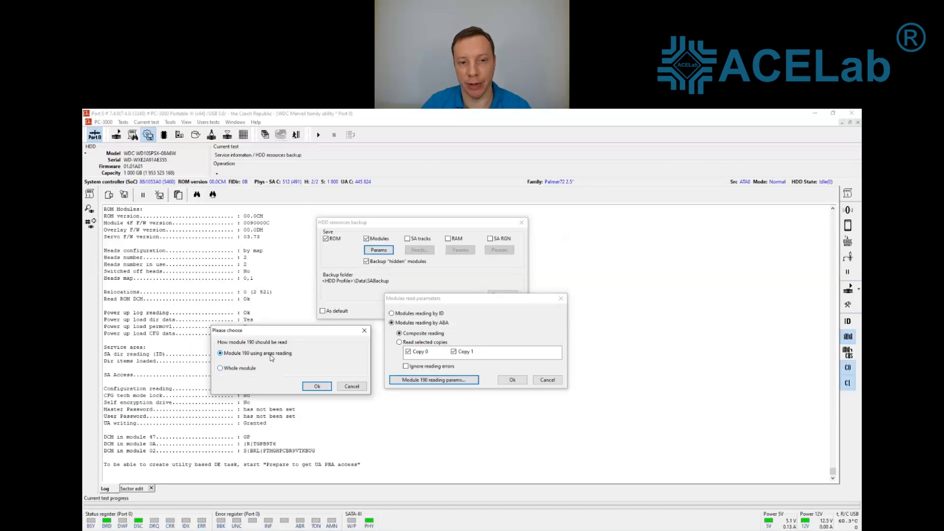
pyautogui.click(364, 330)
pyautogui.click(561, 299)
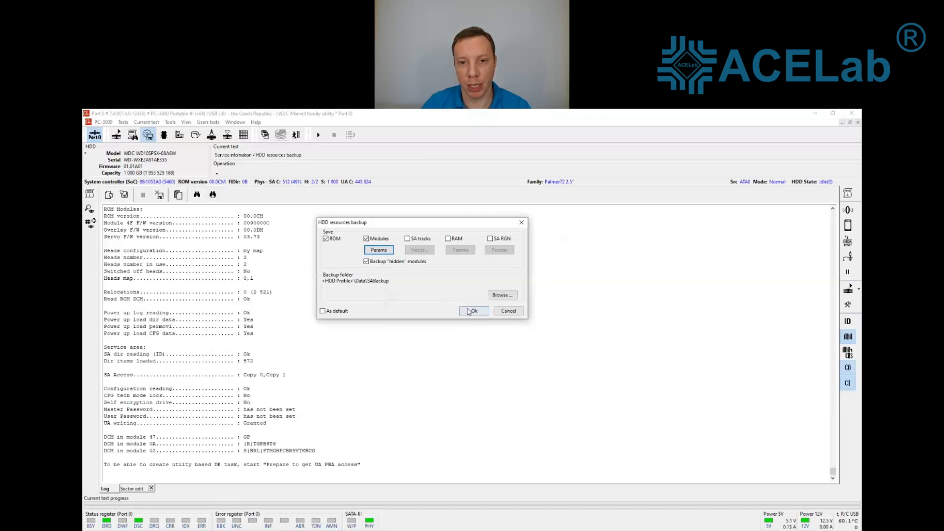
pyautogui.click(474, 311)
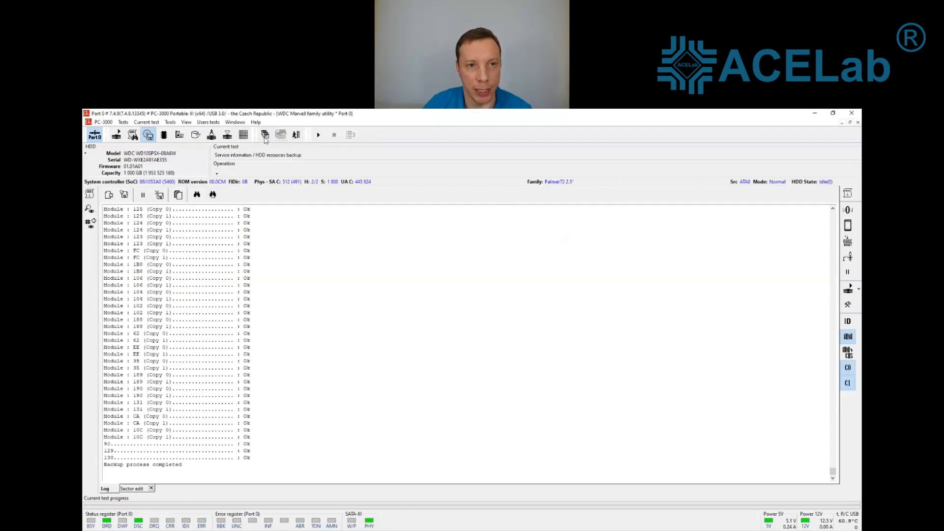
# Step: Open the Data Extractor RAID edition and create a task in folder WD1 with PC3000 SATA0 as the source
pyautogui.click(265, 136)
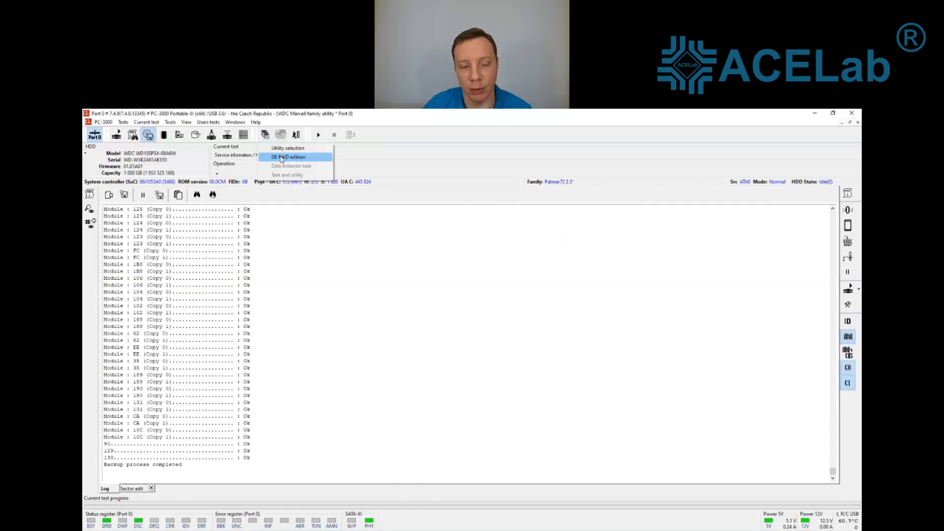
pyautogui.click(282, 157)
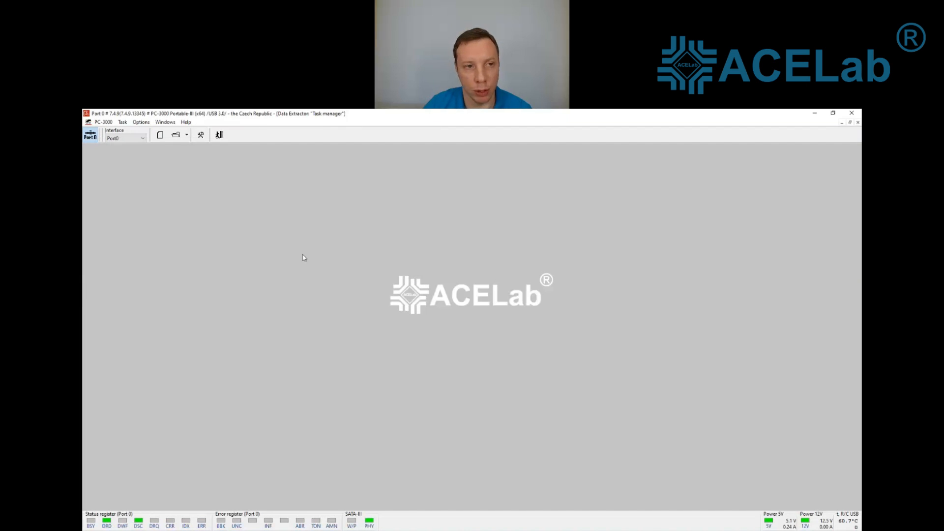
pyautogui.click(159, 136)
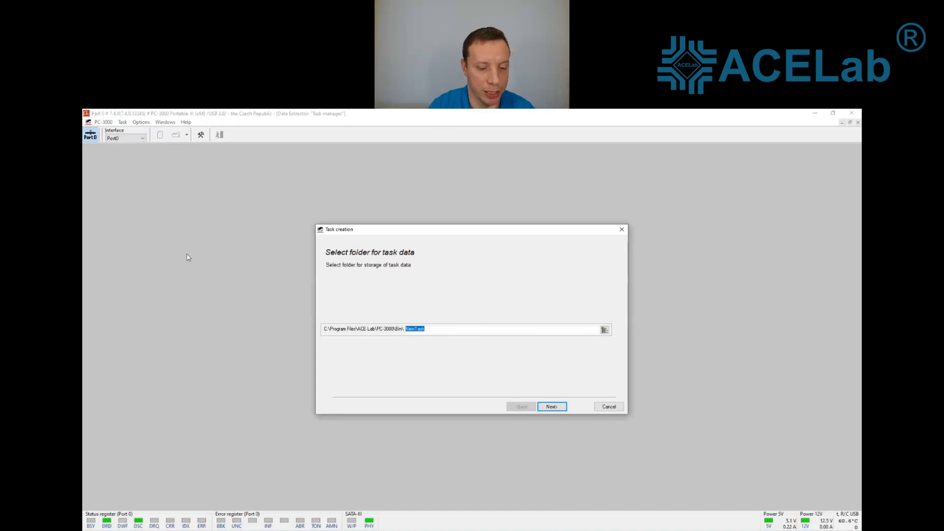
pyautogui.write('WD')
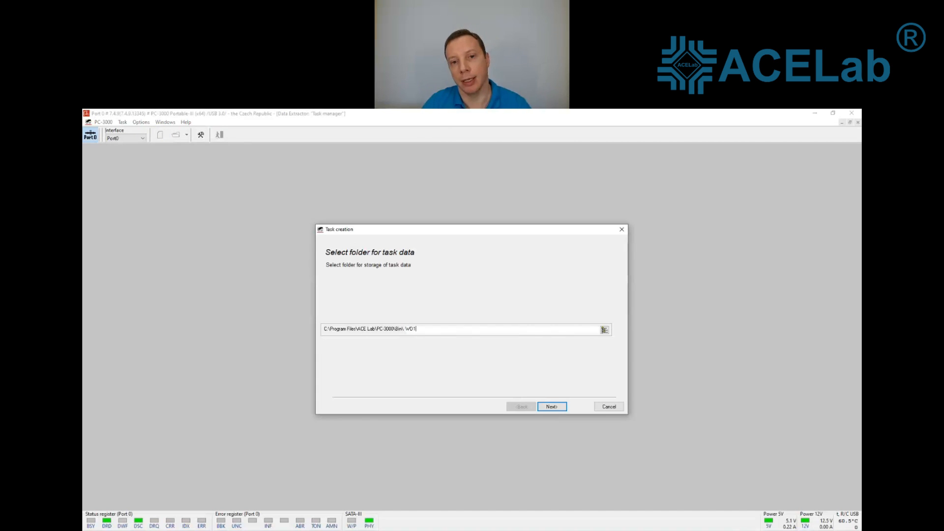
pyautogui.write('1')
pyautogui.click(552, 407)
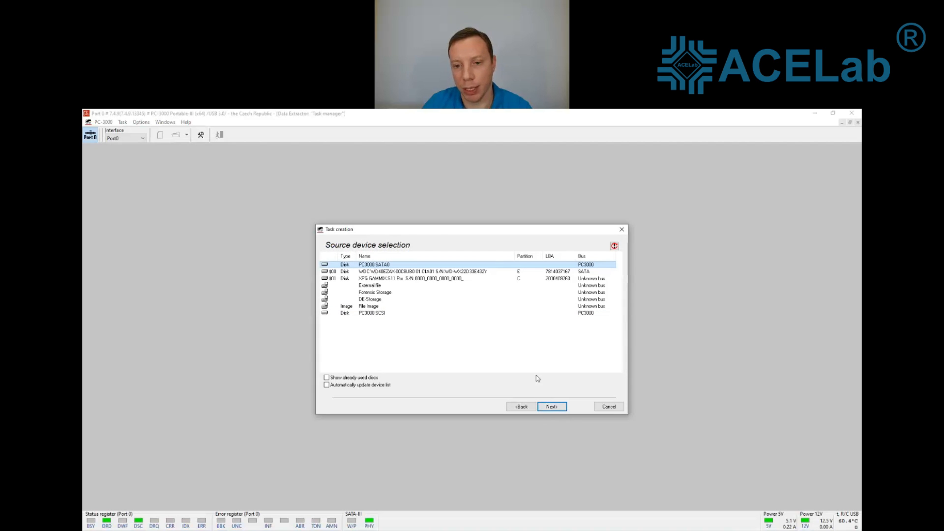
pyautogui.click(558, 410)
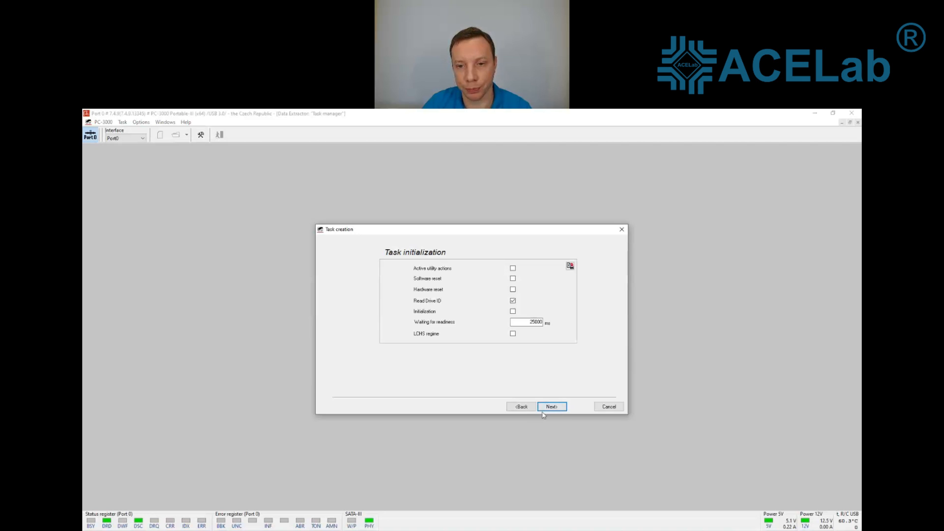
# Step: Finish the task with default initialization, a data copy to File Image, and the physical sector size declined
pyautogui.click(551, 408)
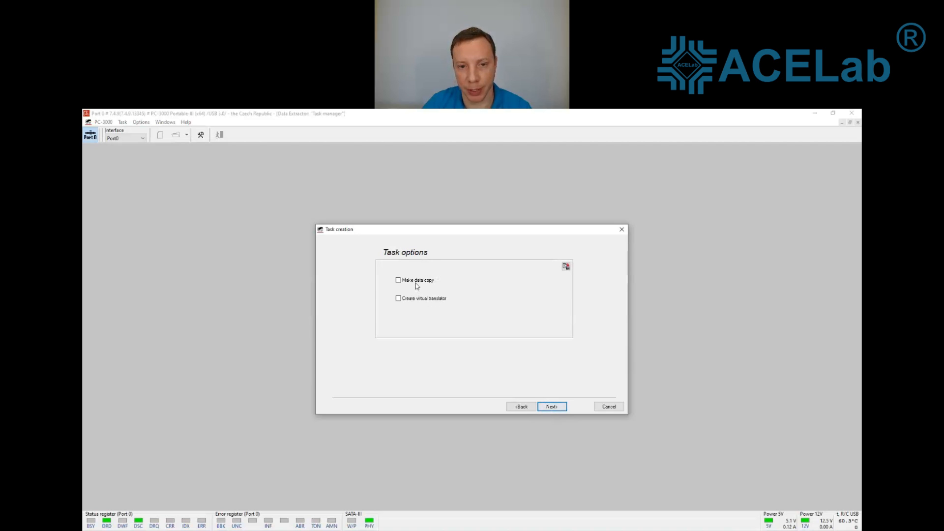
pyautogui.click(416, 284)
pyautogui.click(552, 407)
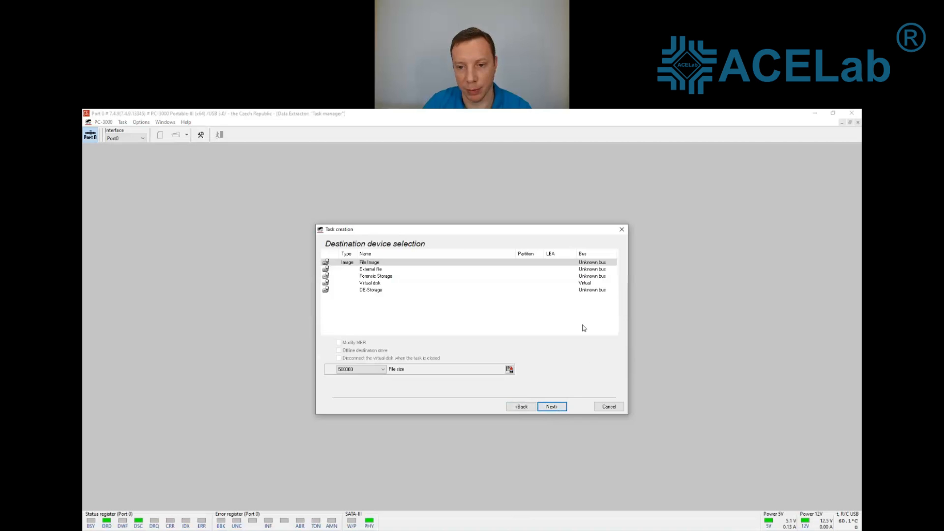
pyautogui.click(552, 407)
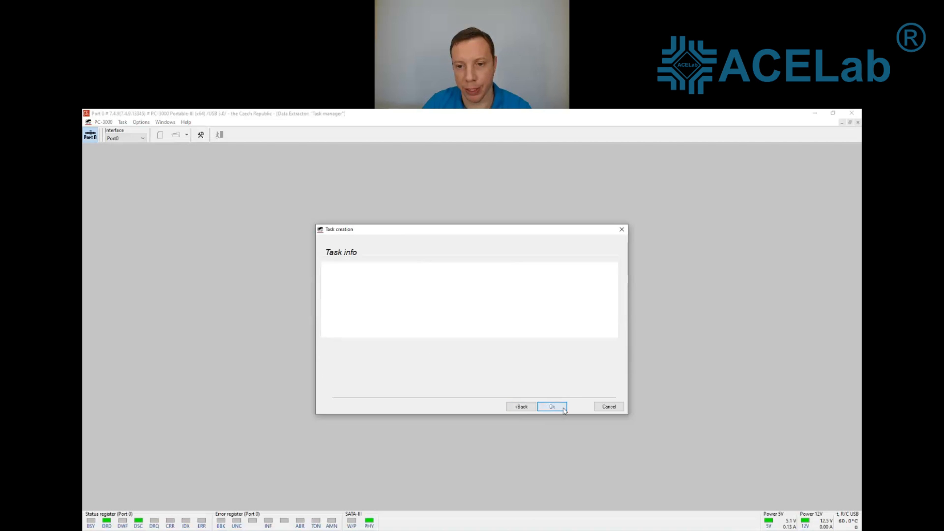
pyautogui.click(564, 410)
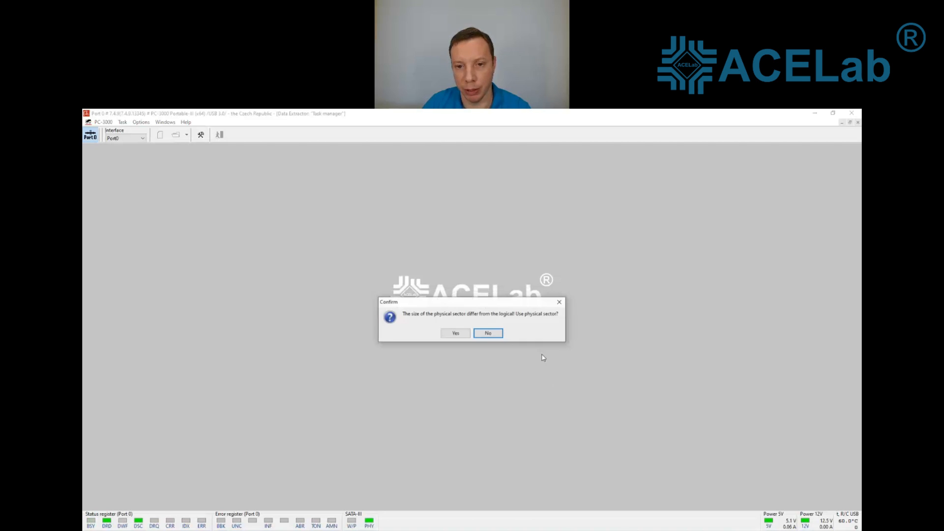
pyautogui.click(494, 337)
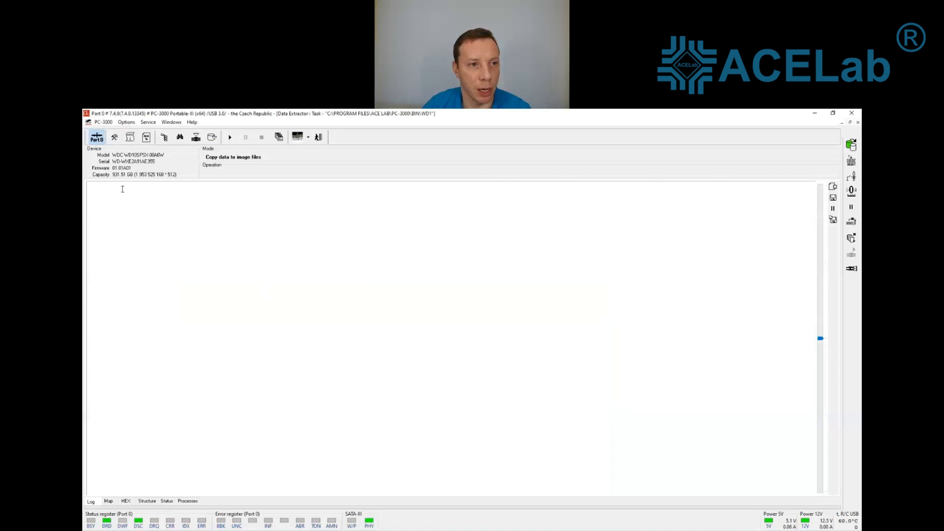
# Step: Browse the task's file structure through PC3000 Port0, partition 1 and the NTFS volume to the contents of its Root folder
pyautogui.click(166, 138)
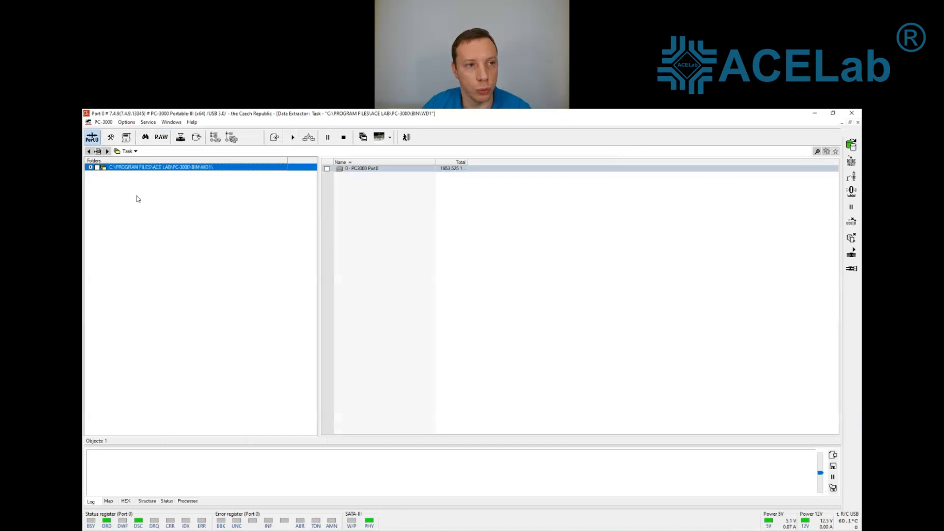
pyautogui.click(91, 167)
pyautogui.click(127, 175)
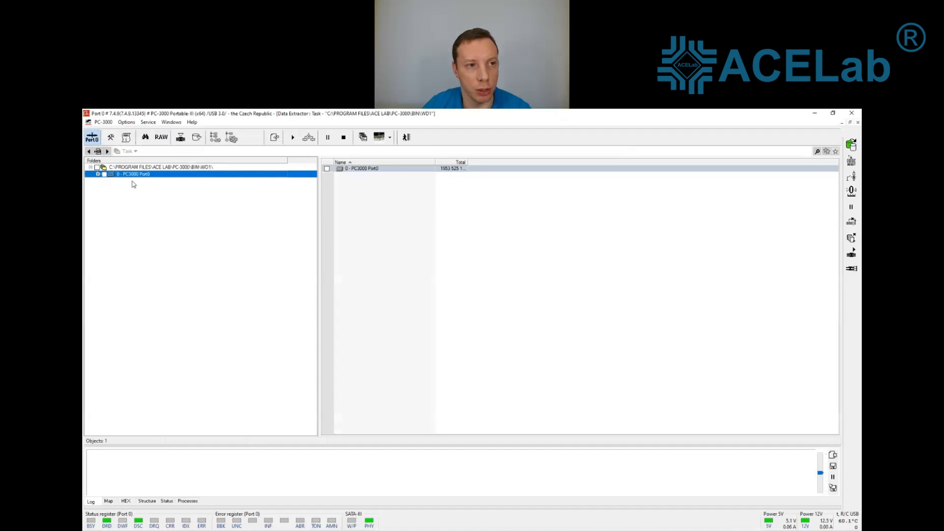
pyautogui.click(98, 175)
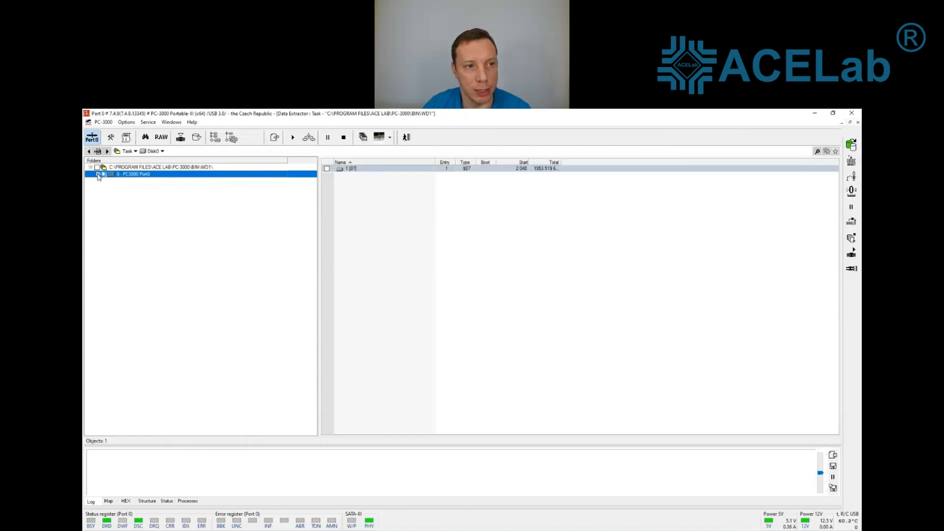
pyautogui.click(133, 181)
pyautogui.click(106, 181)
pyautogui.click(144, 188)
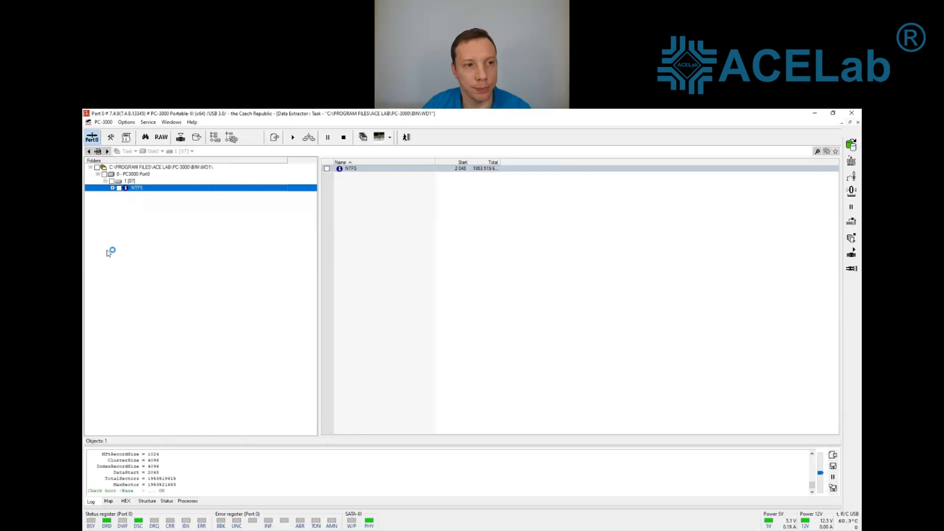
pyautogui.click(113, 188)
pyautogui.click(143, 195)
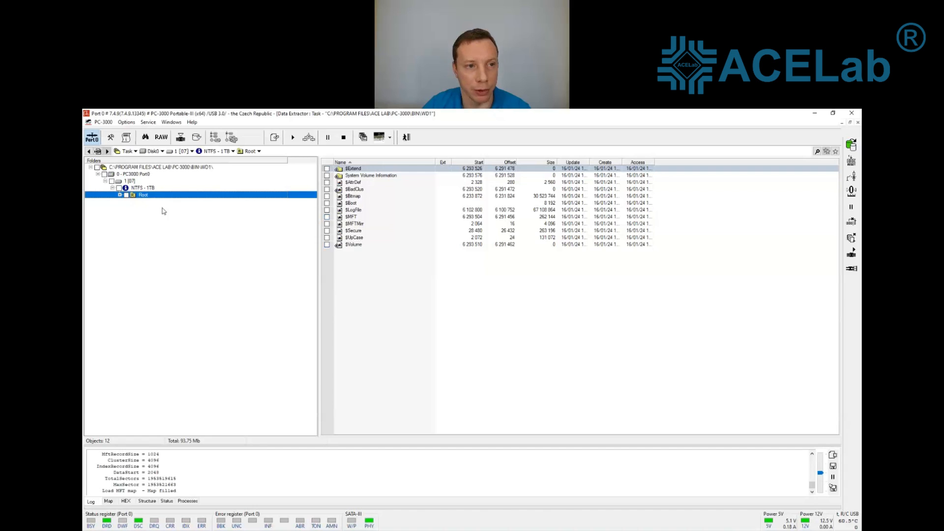
# Step: View the MFT map of the NTFS partition and return to the folder tree
pyautogui.rightClick(147, 195)
pyautogui.rightClick(146, 189)
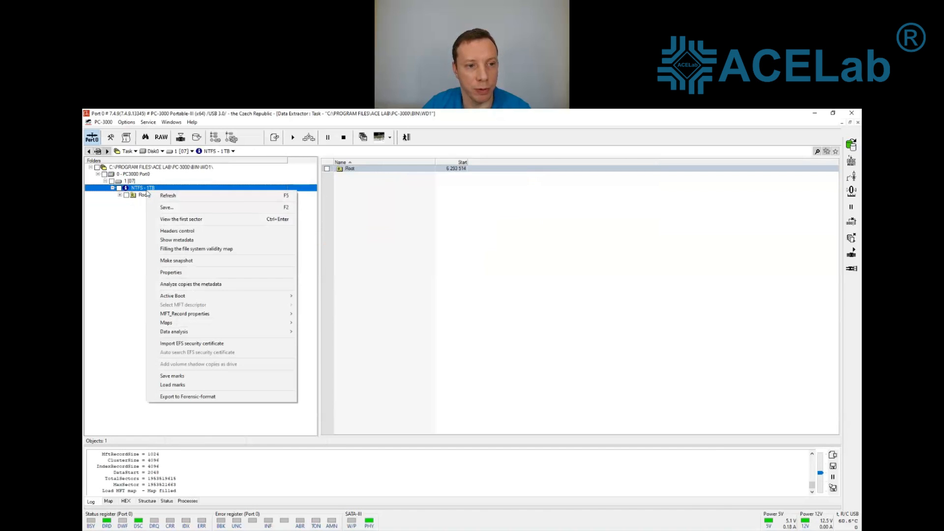
pyautogui.moveTo(206, 322)
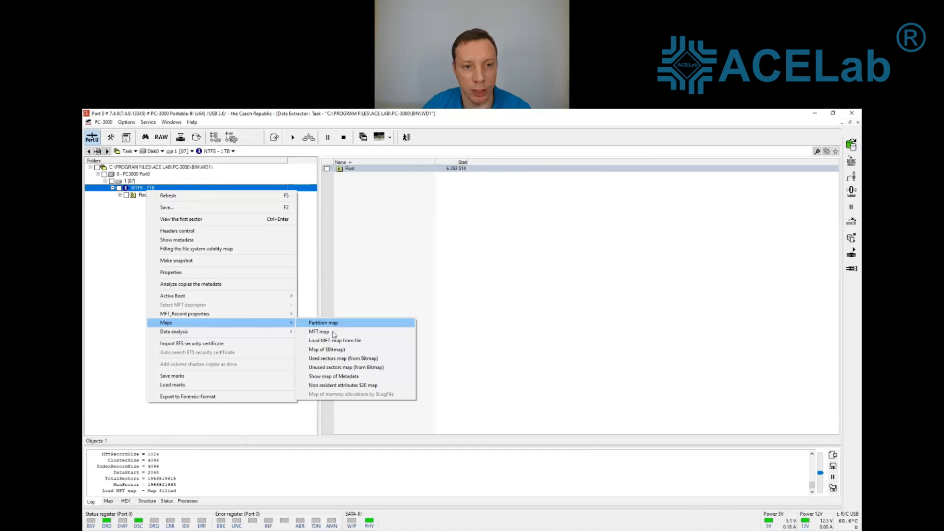
pyautogui.click(331, 332)
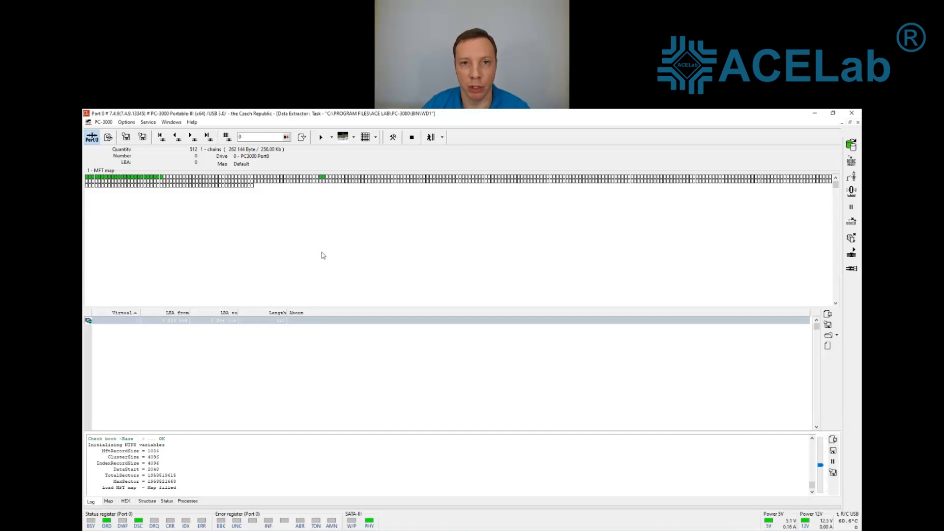
pyautogui.click(431, 138)
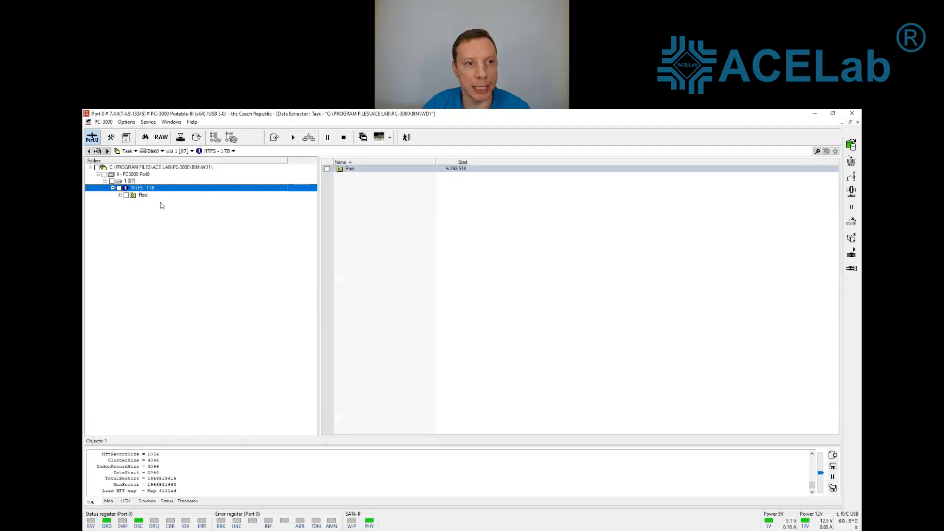
pyautogui.rightClick(148, 191)
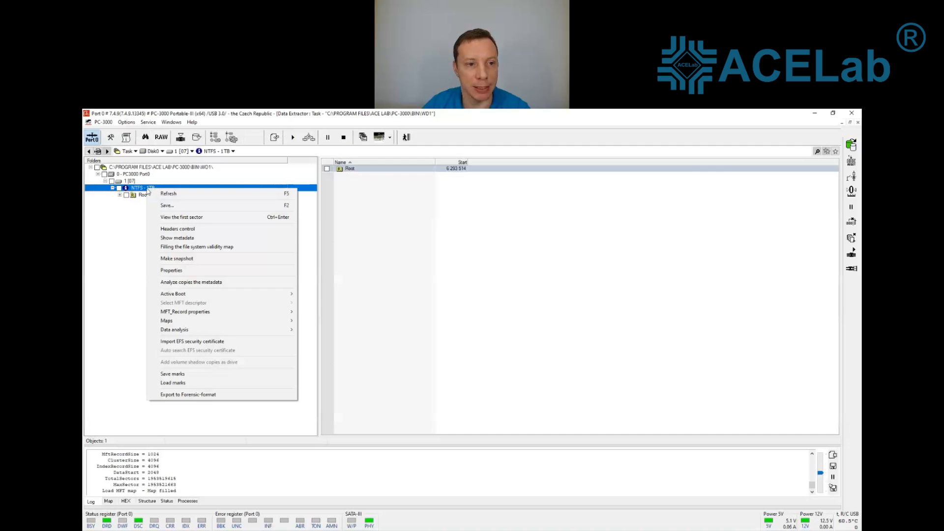
pyautogui.moveTo(217, 329)
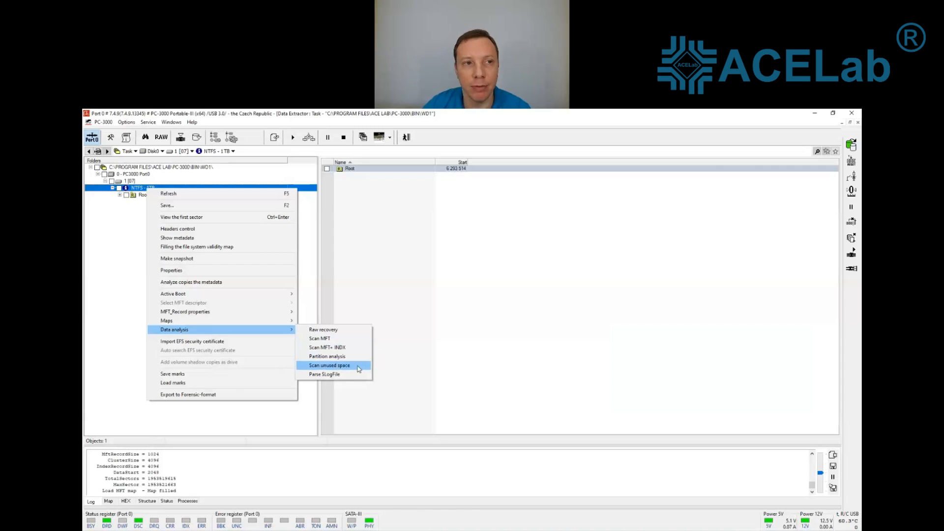
# Step: Examine sectors 5000 and 500000 of the drive in the sector editor and close the editor
pyautogui.click(149, 122)
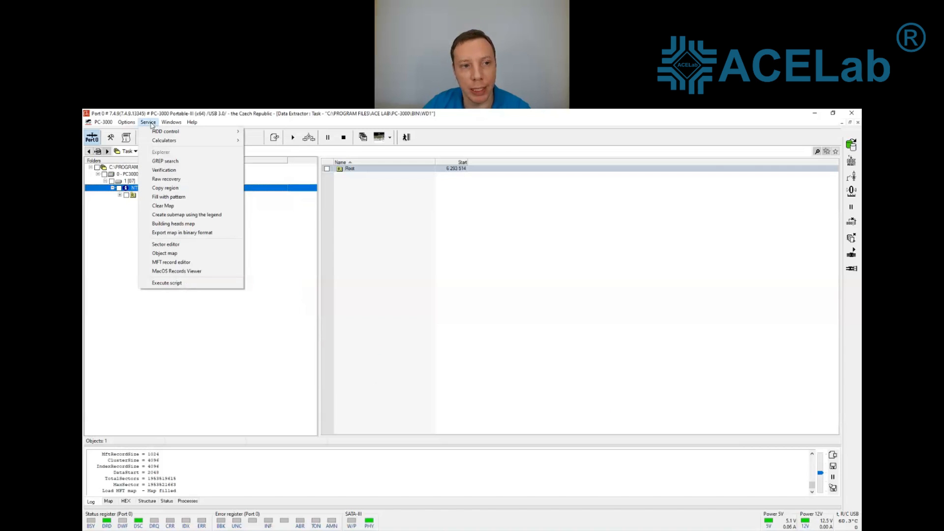
pyautogui.click(171, 246)
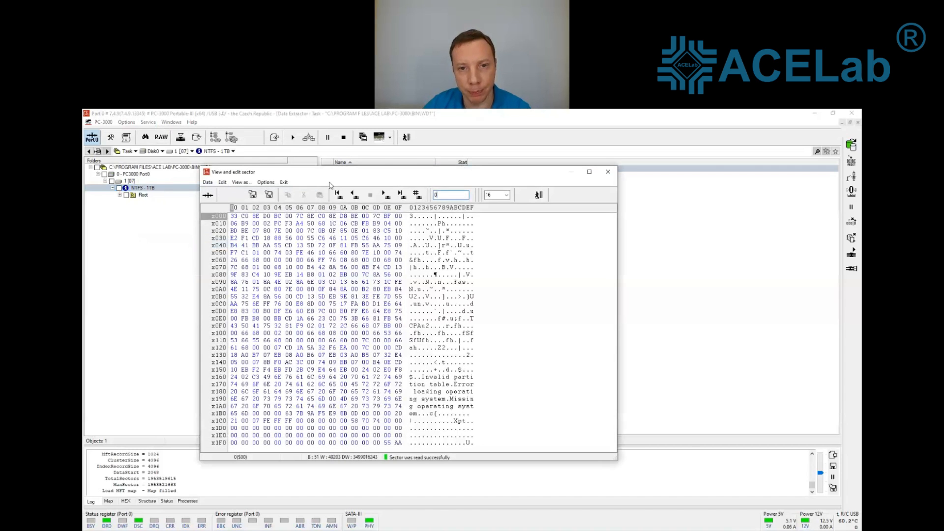
pyautogui.write('5000')
pyautogui.press('Return')
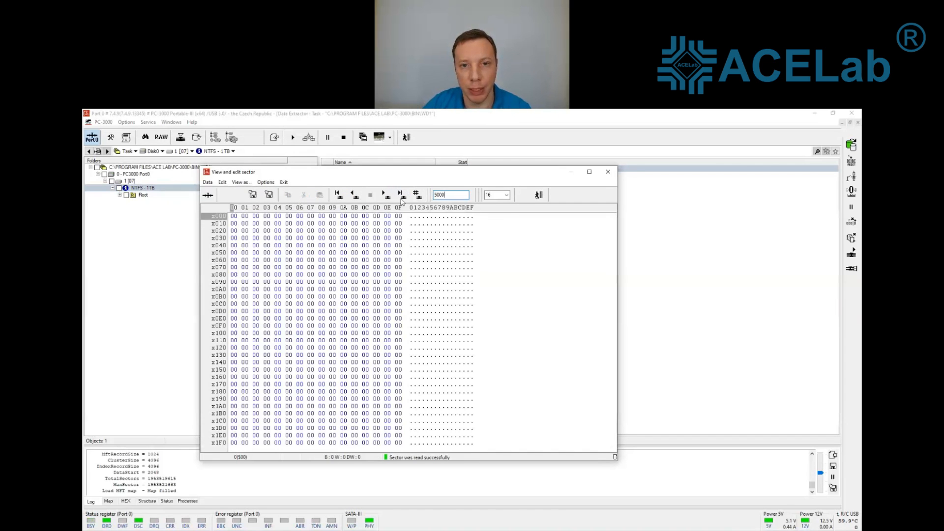
pyautogui.write('0')
pyautogui.press('Return')
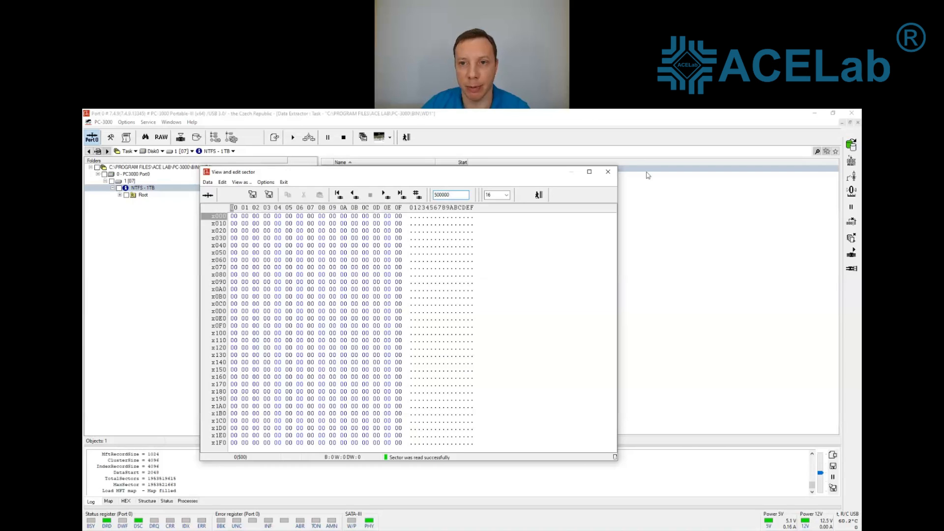
pyautogui.click(607, 174)
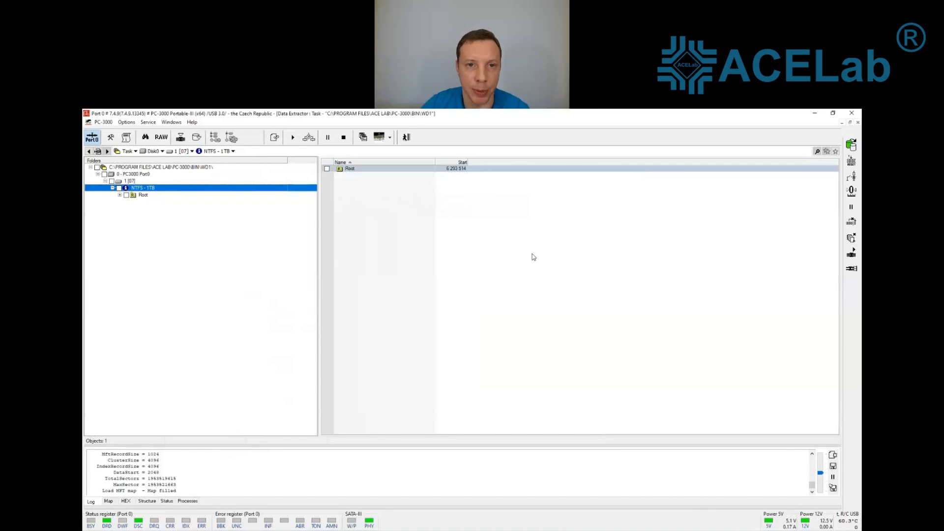
# Step: Exit the file explorer, close the WD1 task and switch to the WDC Marvell family utility
pyautogui.click(407, 137)
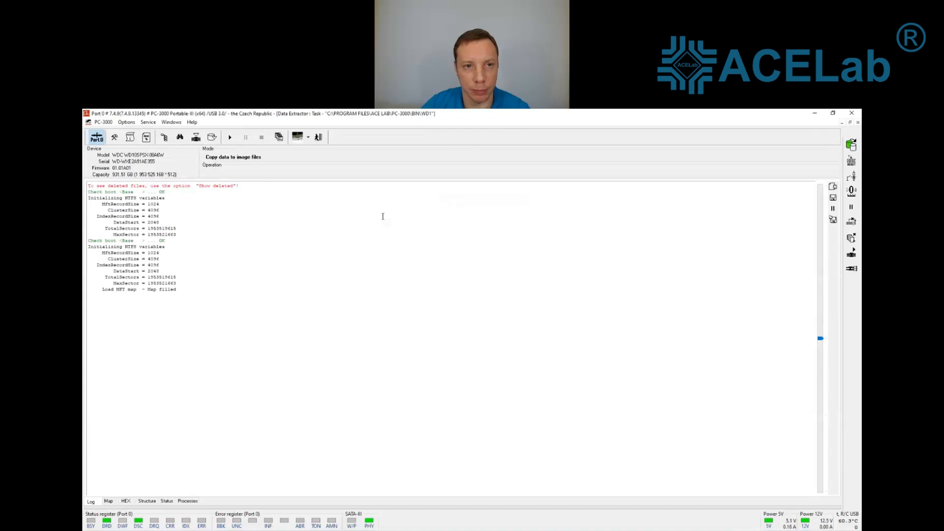
pyautogui.click(319, 137)
pyautogui.press('Return')
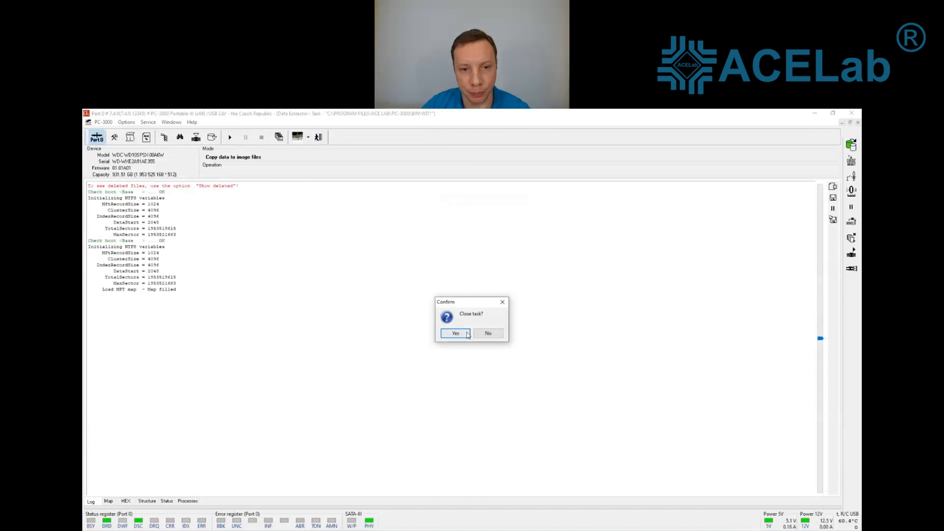
pyautogui.click(167, 123)
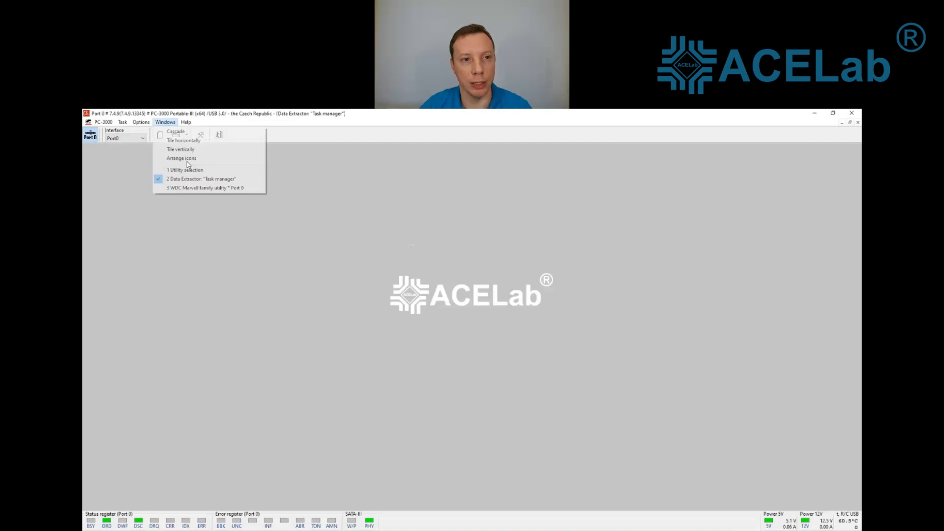
pyautogui.click(230, 190)
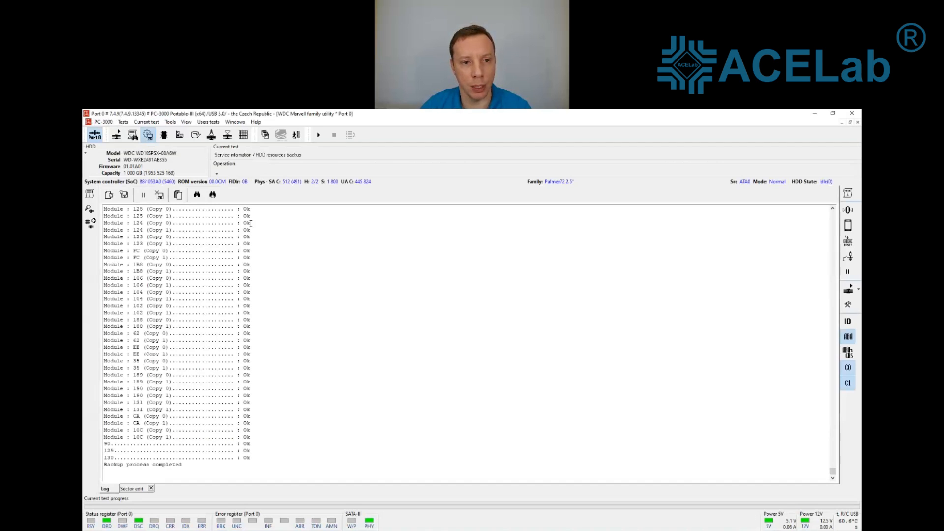
# Step: Review the backup log and save copies 0 and 1 of the T2 module to <HDD Profile>\Data\T2 with the Whole module method
pyautogui.scroll(12, 289, 332)
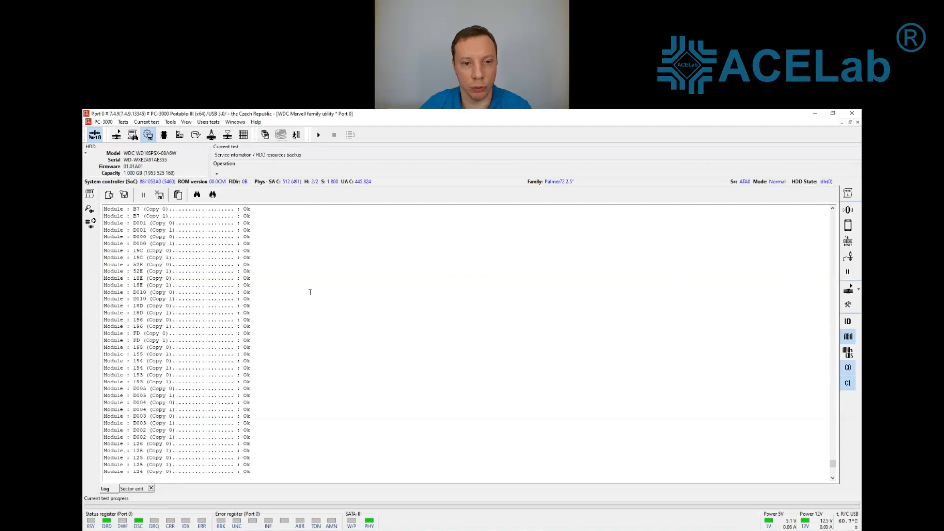
pyautogui.scroll(-5, 310, 292)
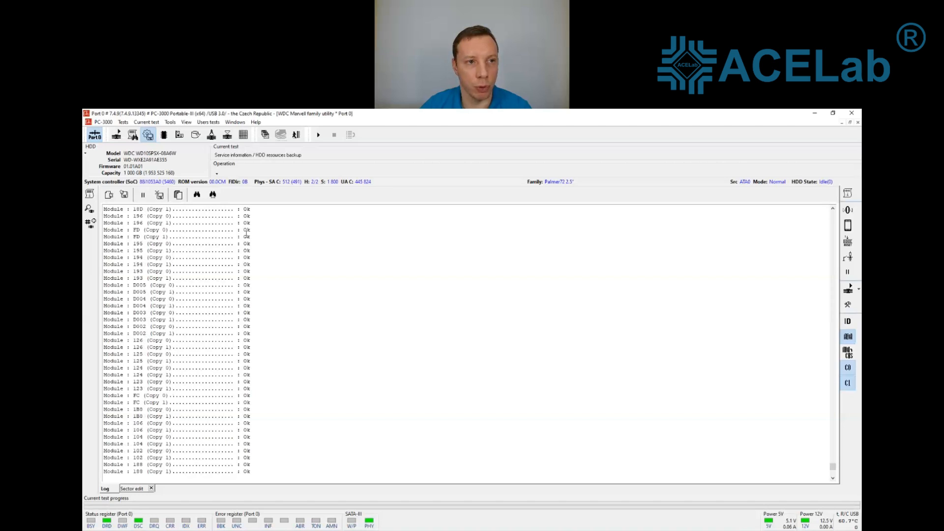
pyautogui.click(198, 137)
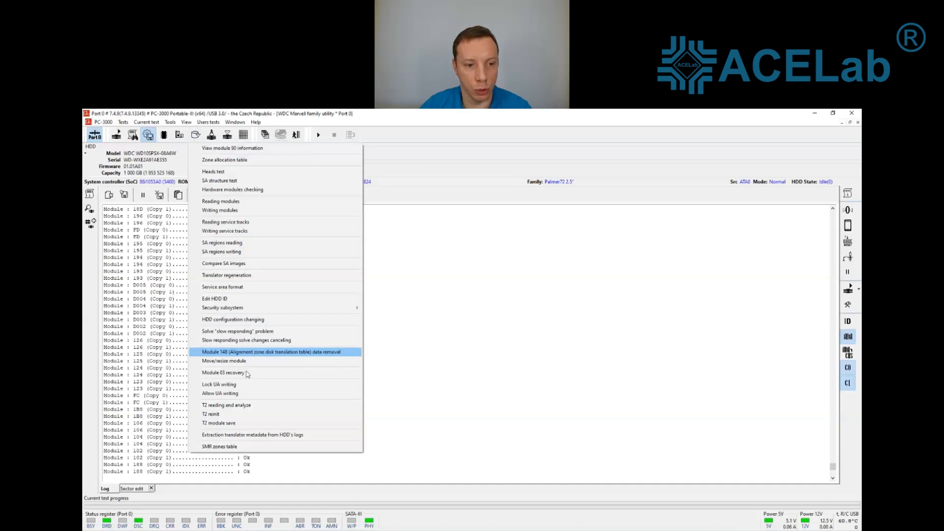
pyautogui.click(234, 424)
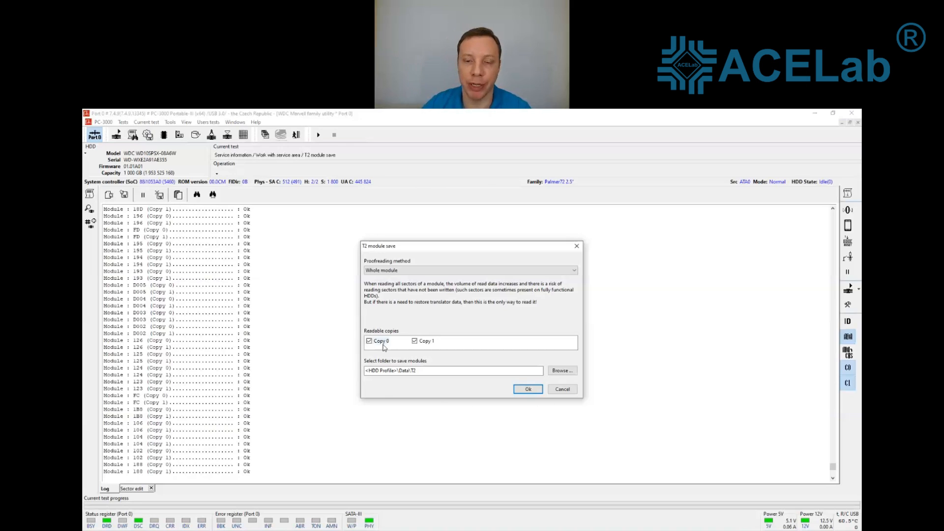
pyautogui.click(412, 271)
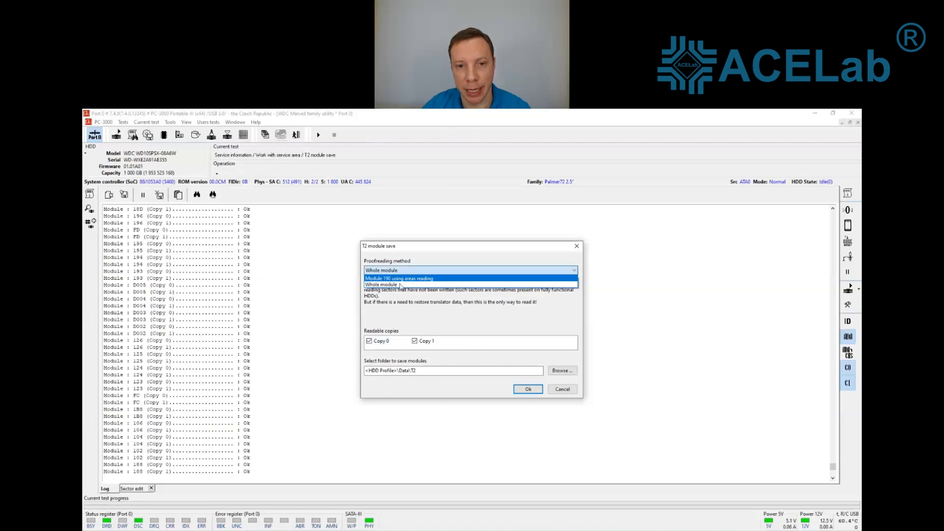
pyautogui.click(400, 285)
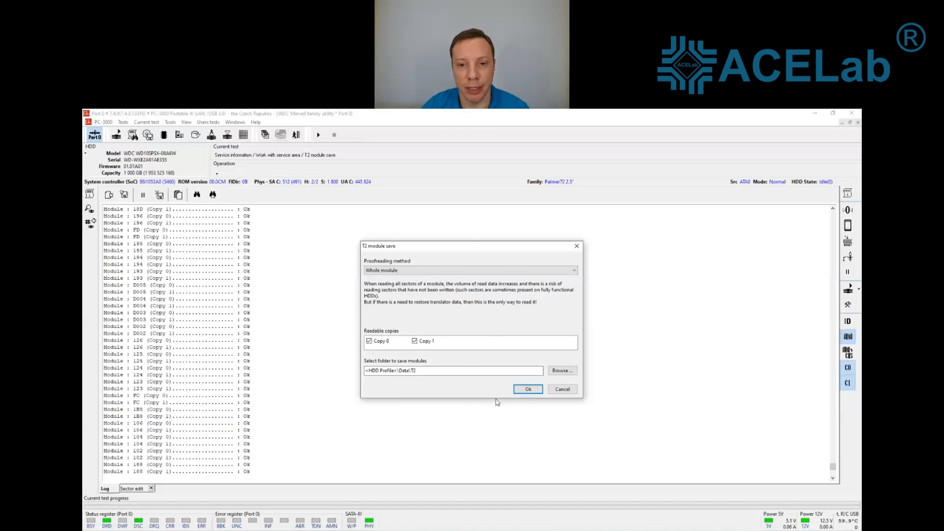
pyautogui.click(528, 389)
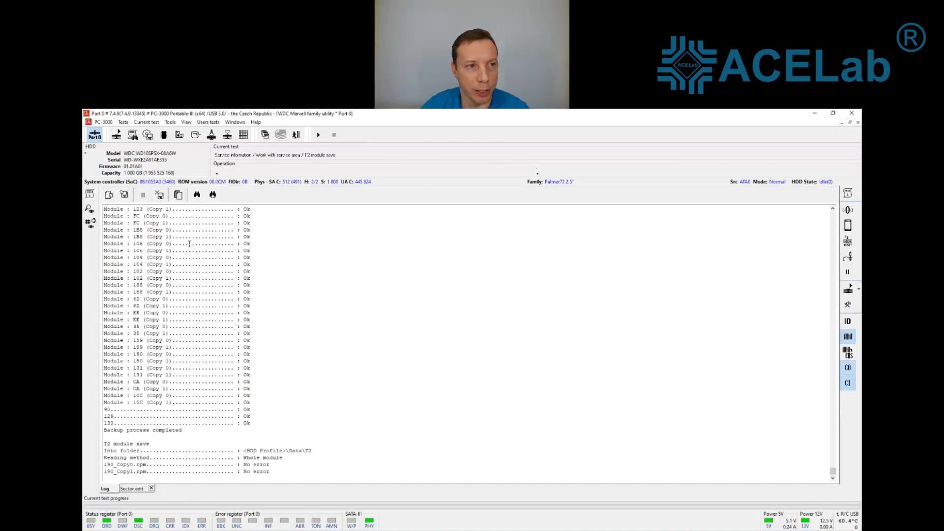
# Step: Prepare UA PBA access for the drive and return to the Data Extractor task manager
pyautogui.click(116, 136)
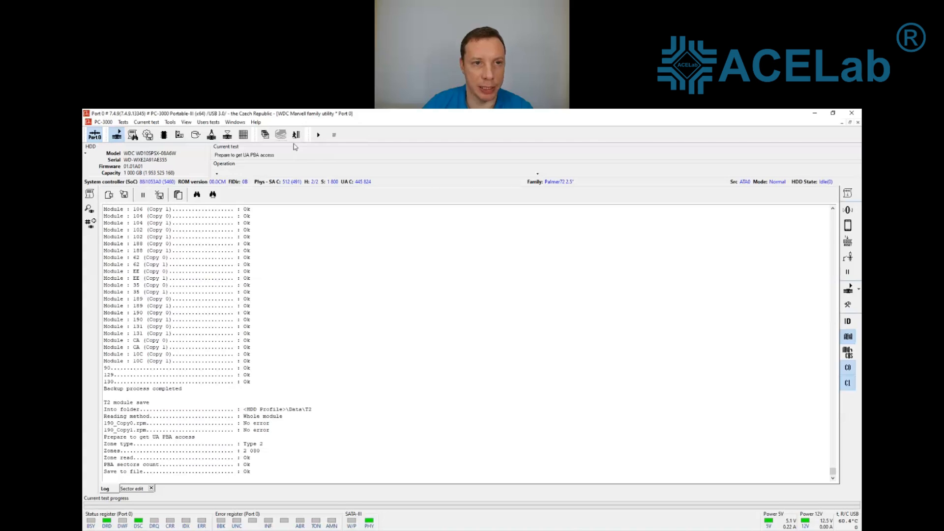
pyautogui.click(265, 139)
pyautogui.click(290, 166)
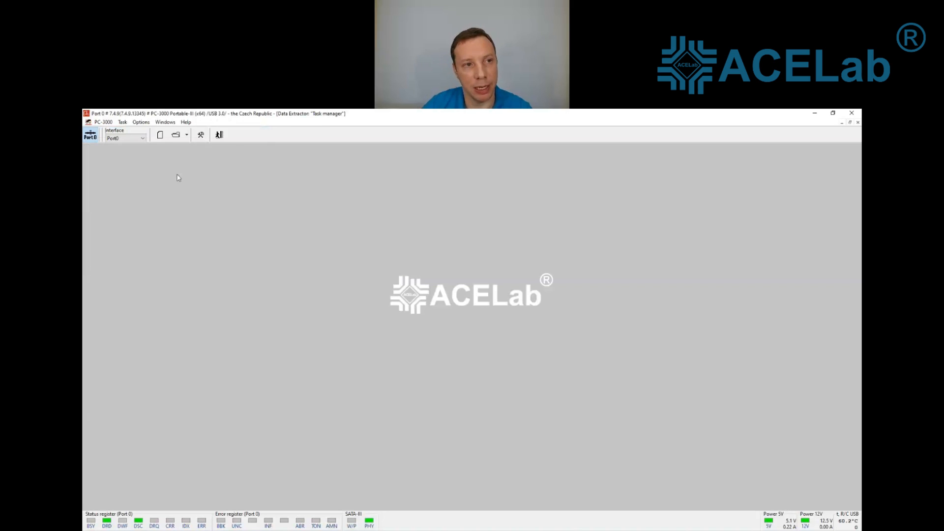
# Step: Create a new task in folder WD2 with the WDC WD10SPSX drive on the PC3000Utility bus as the source
pyautogui.click(160, 136)
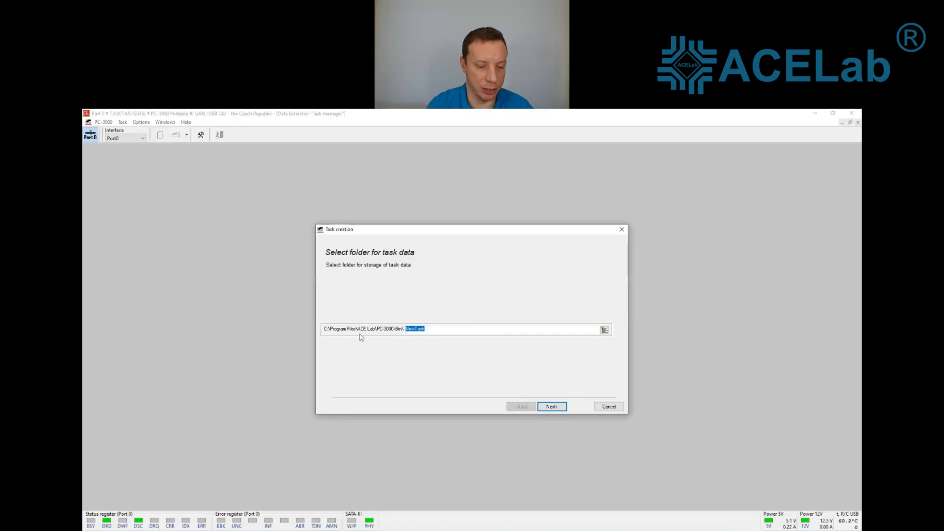
pyautogui.write('WD2')
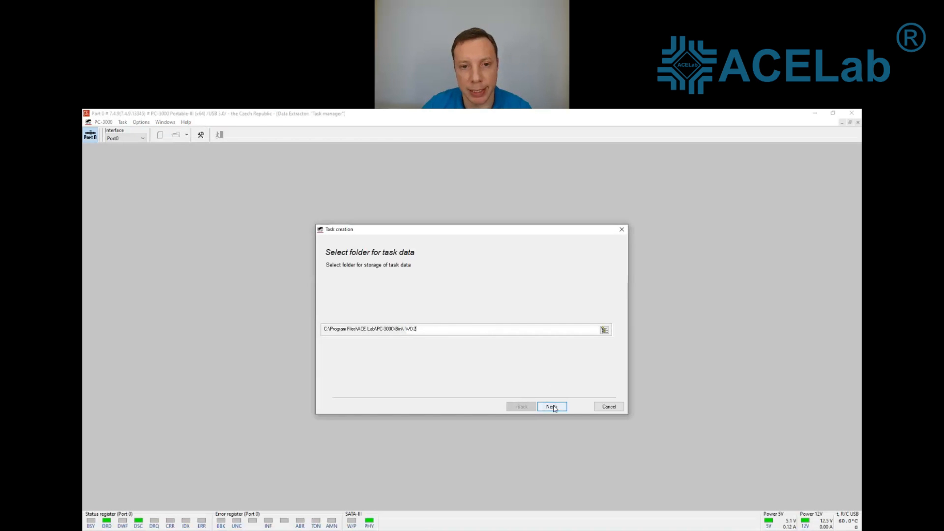
pyautogui.click(552, 407)
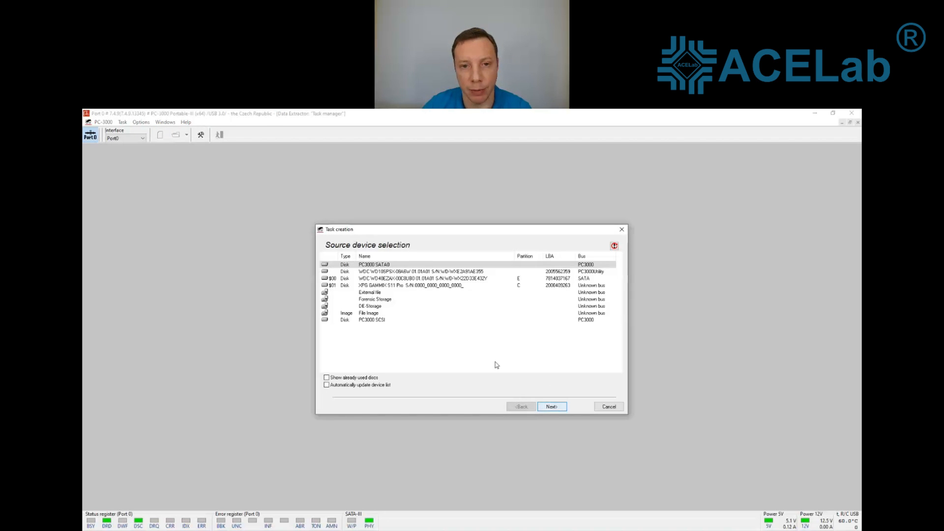
pyautogui.click(419, 272)
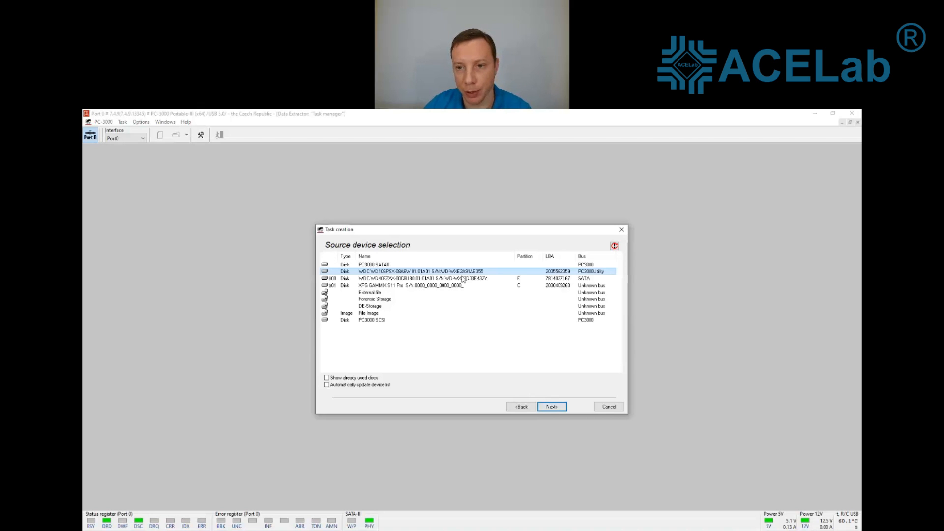
pyautogui.click(551, 407)
# Step: Finish the task with a data copy to File Image, a list-of-ranges map and Read CHS with relo as the PBA reading command
pyautogui.click(417, 282)
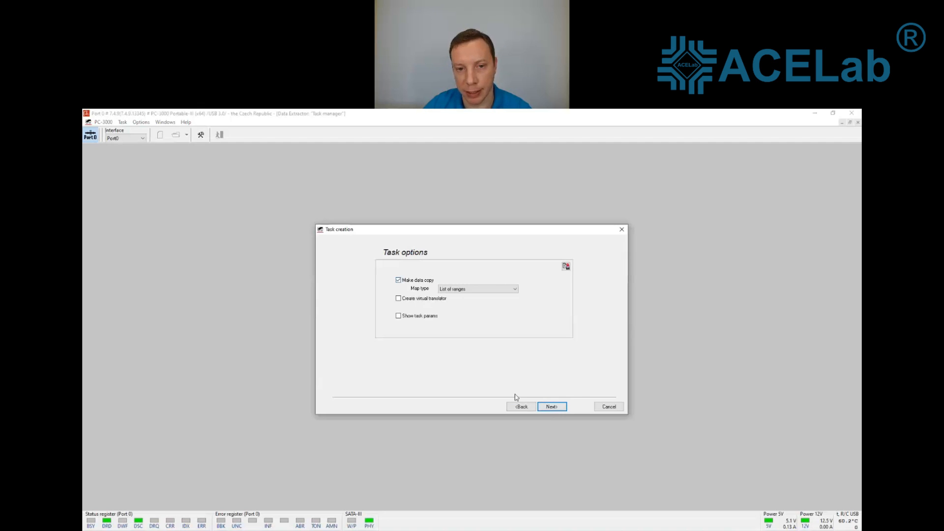
pyautogui.click(551, 407)
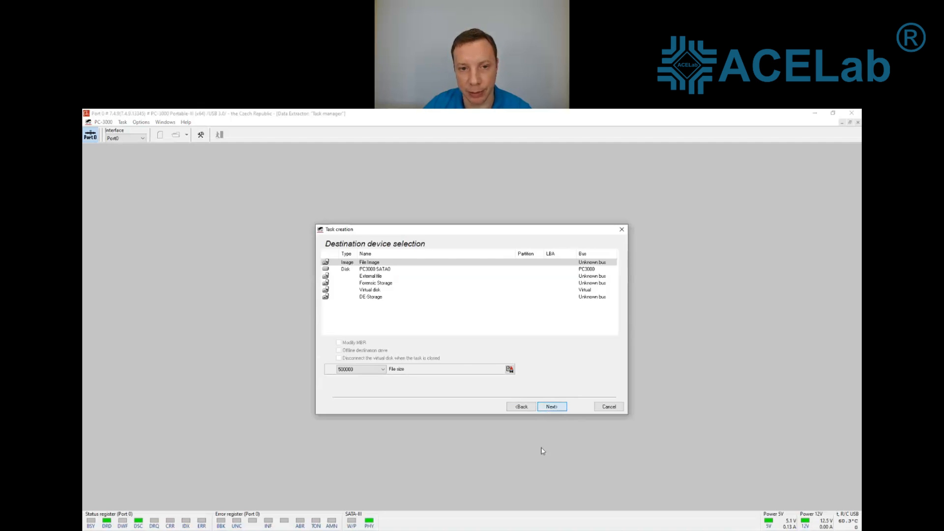
pyautogui.click(558, 409)
pyautogui.click(556, 408)
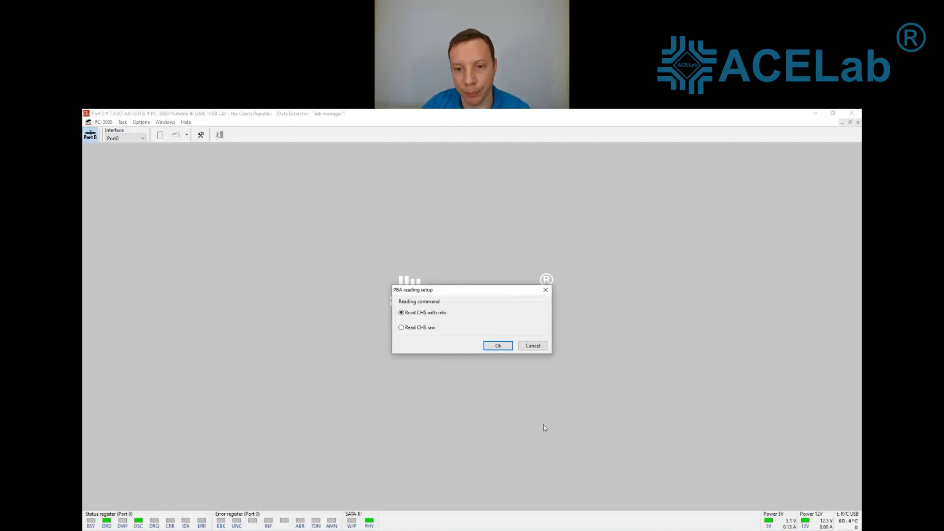
pyautogui.click(506, 347)
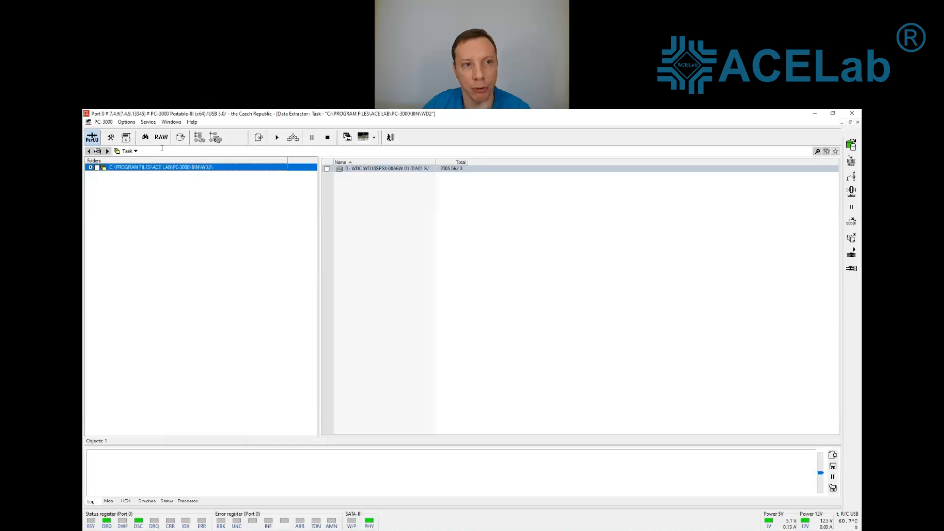
# Step: Expand the WD2 task, select its source drive and dismiss the offered quick disk analysis
pyautogui.click(91, 167)
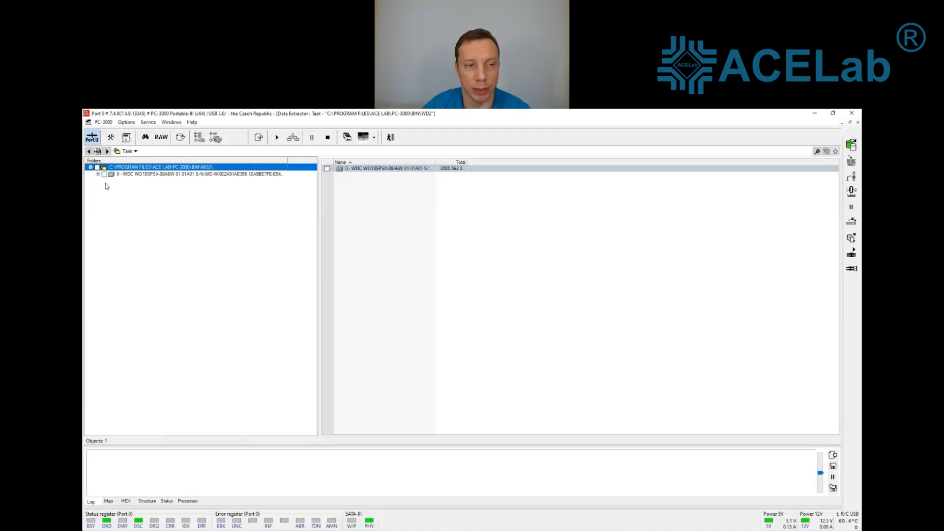
pyautogui.click(170, 175)
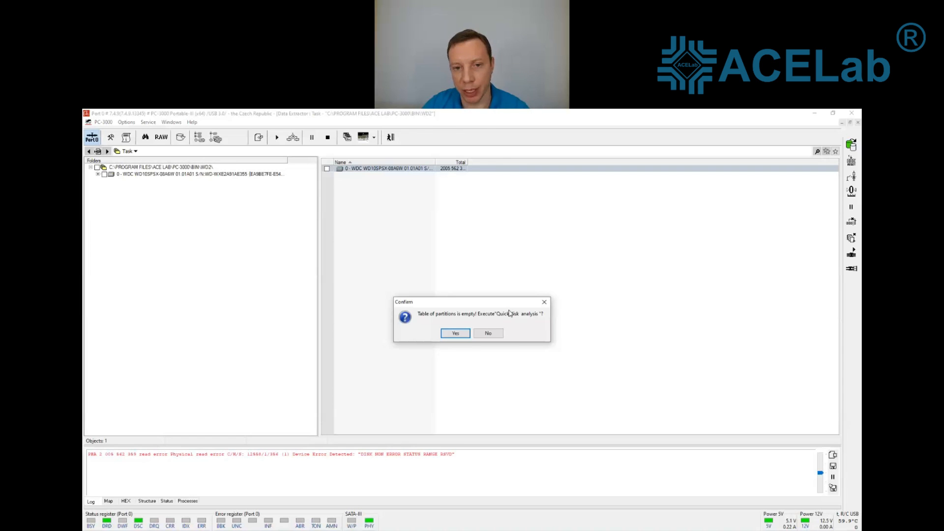
pyautogui.click(545, 304)
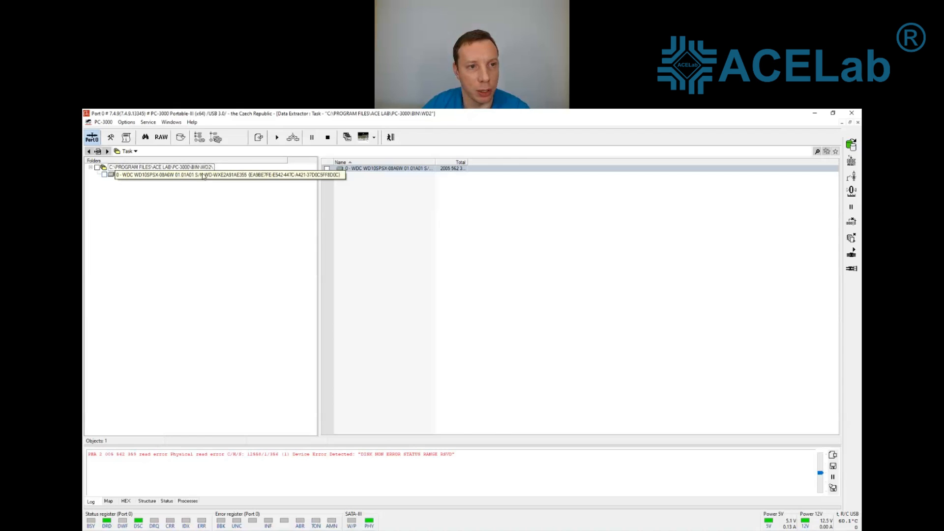
pyautogui.click(195, 175)
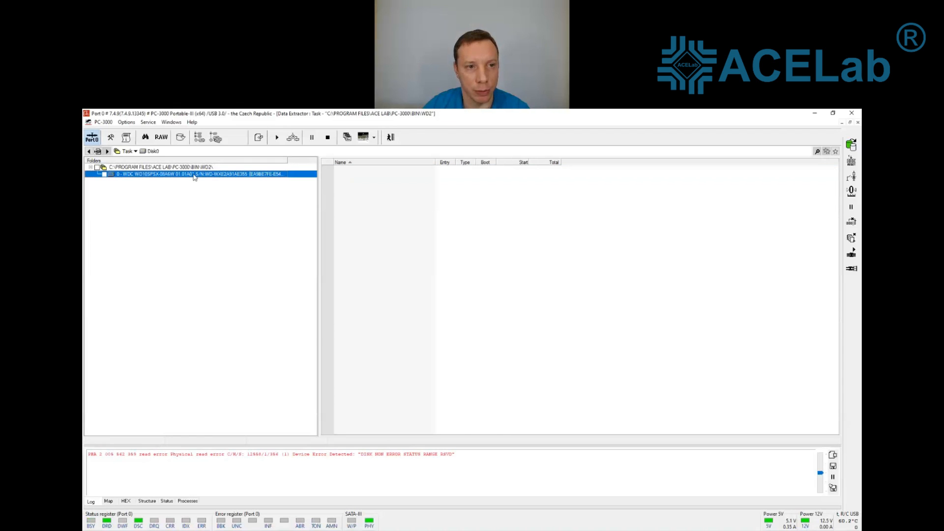
# Step: Restore the source drive's second level translator from module file 190_Copy0.rpm in the T2 folder, with Ignore actual translator enabled
pyautogui.rightClick(195, 176)
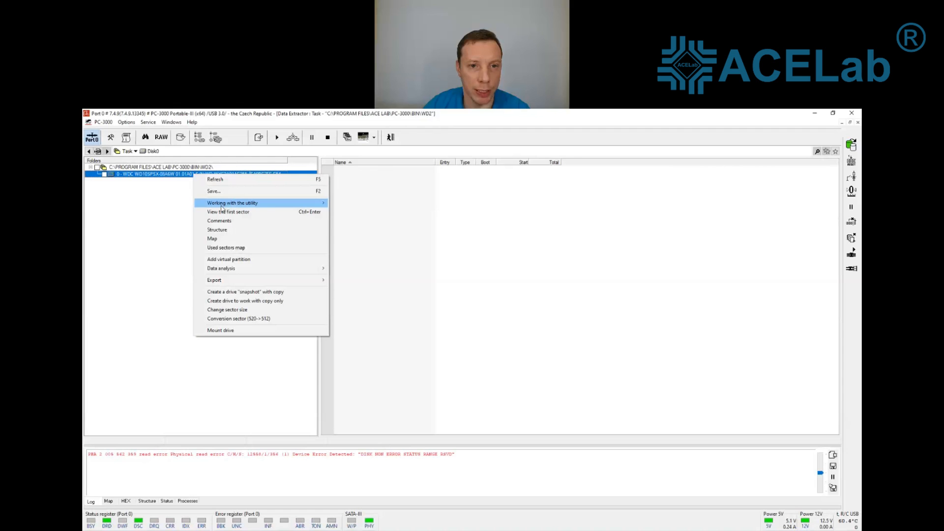
pyautogui.moveTo(223, 207)
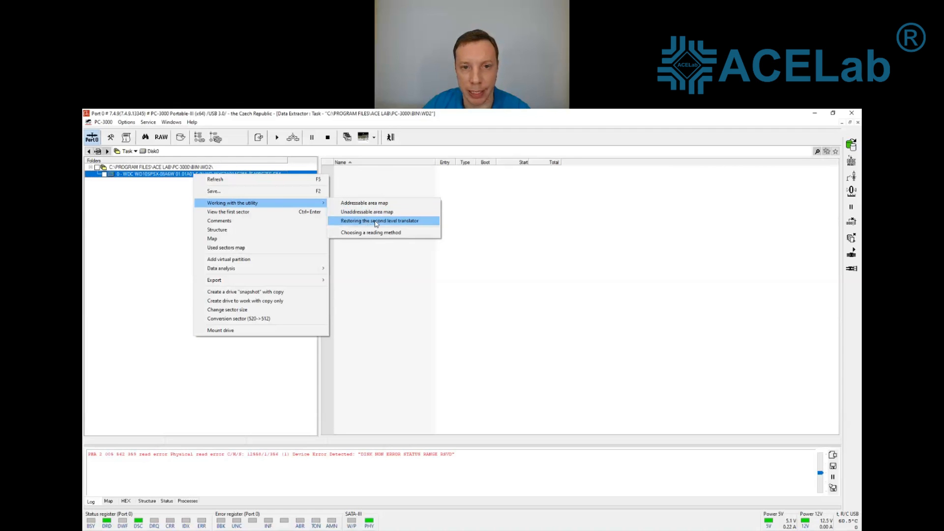
pyautogui.click(399, 225)
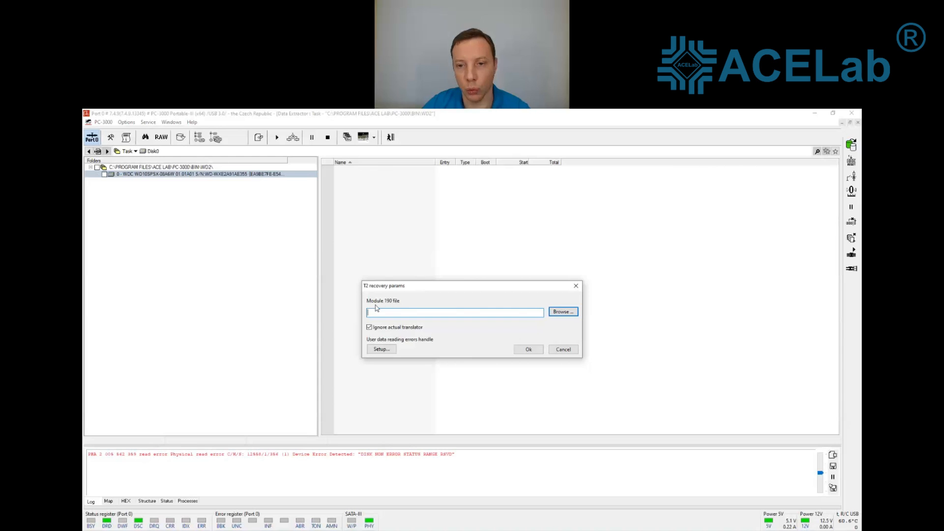
pyautogui.click(569, 314)
pyautogui.click(304, 266)
pyautogui.doubleClick(306, 269)
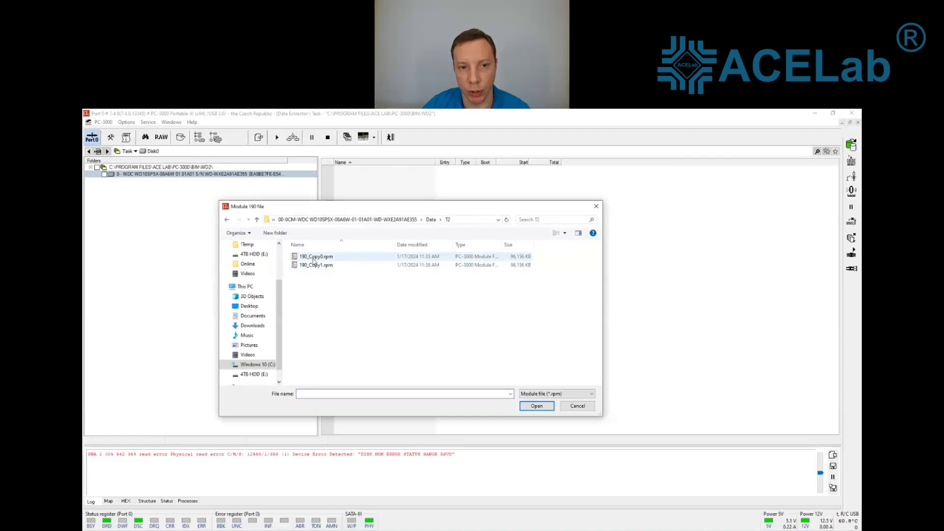
pyautogui.click(314, 257)
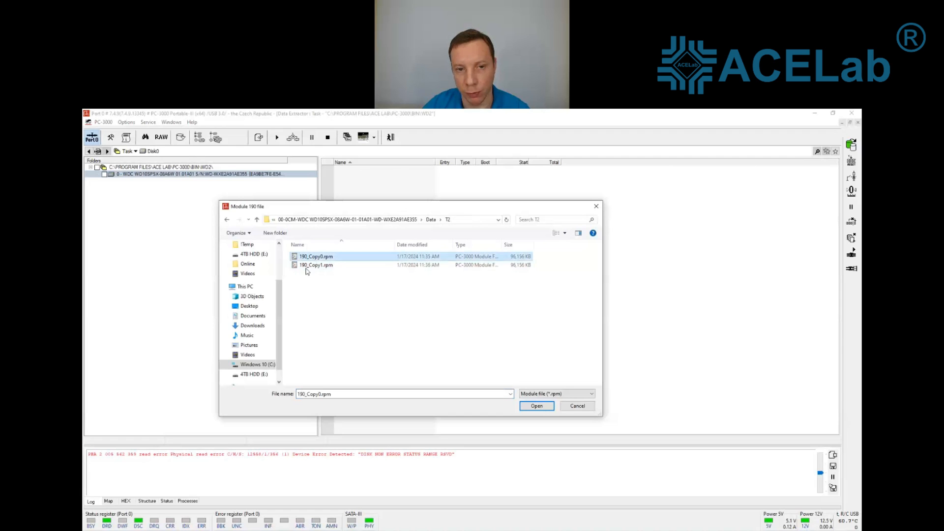
pyautogui.click(536, 406)
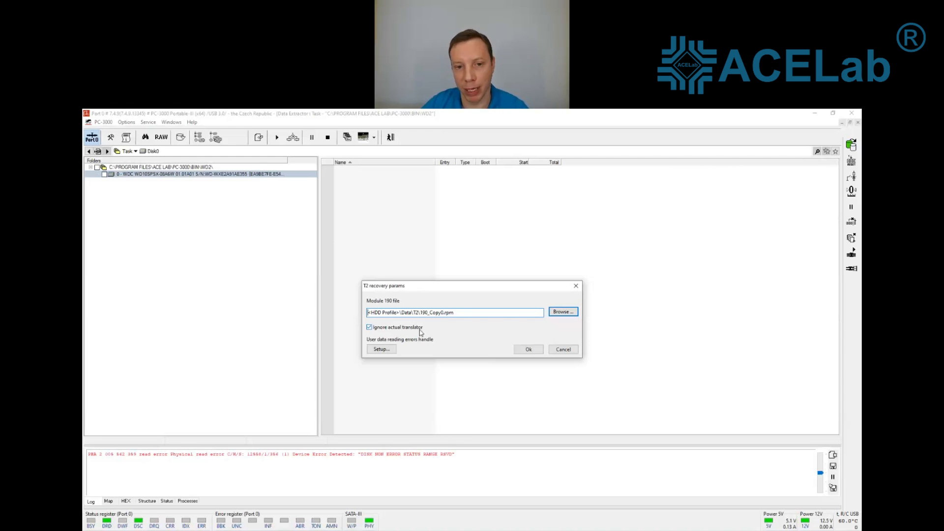
pyautogui.click(369, 328)
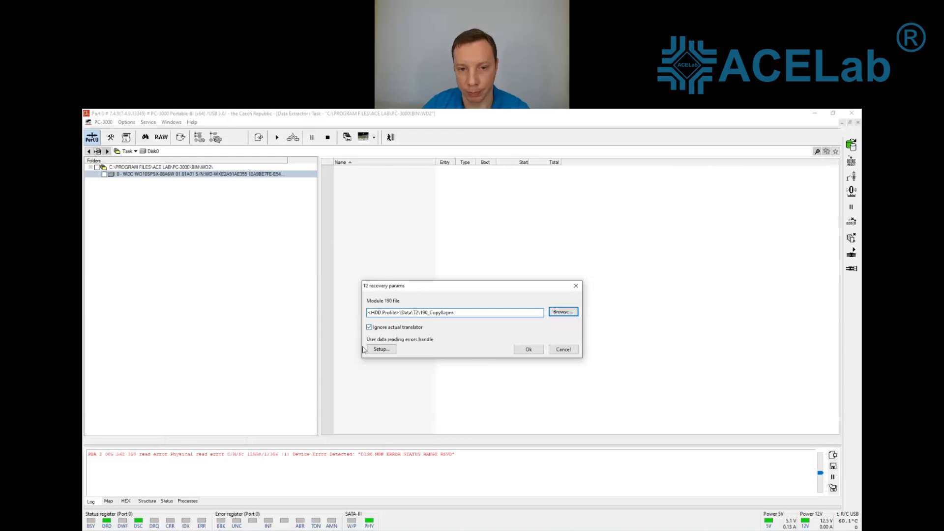
pyautogui.click(529, 350)
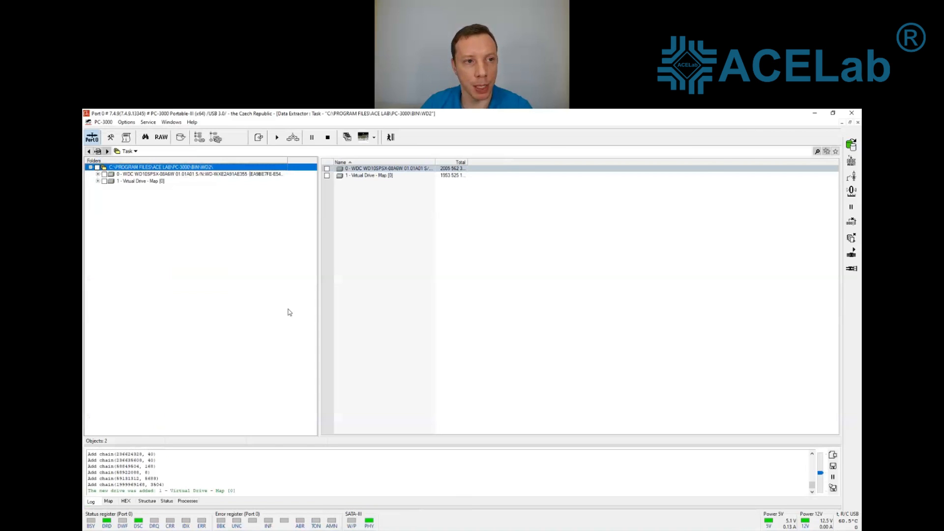
# Step: Browse the virtual drive through its NTFS partition down to Root to examine the file system contents
pyautogui.click(145, 181)
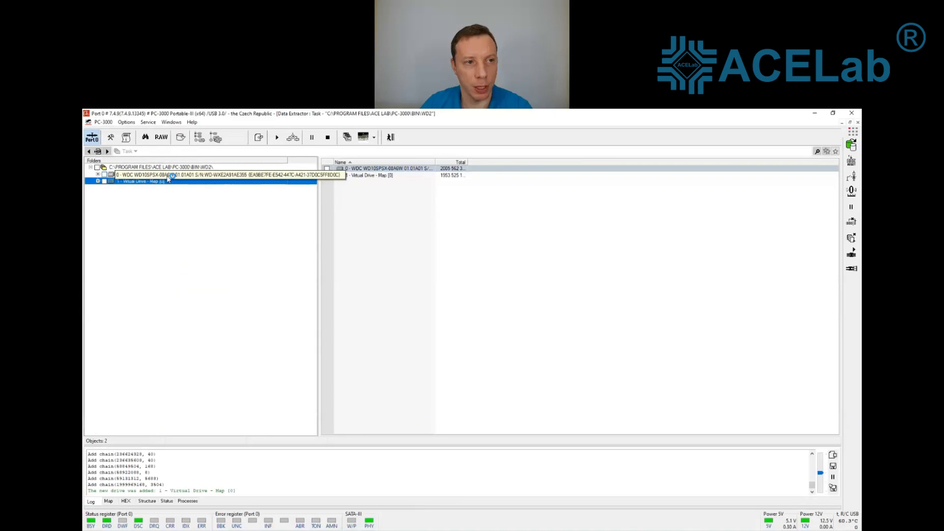
pyautogui.click(98, 181)
pyautogui.click(132, 188)
pyautogui.click(105, 188)
pyautogui.click(136, 195)
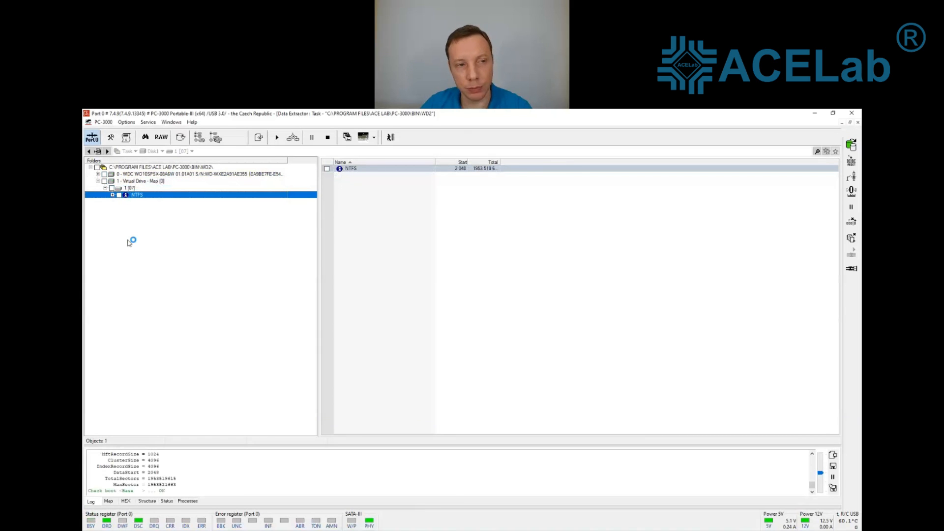
pyautogui.click(122, 203)
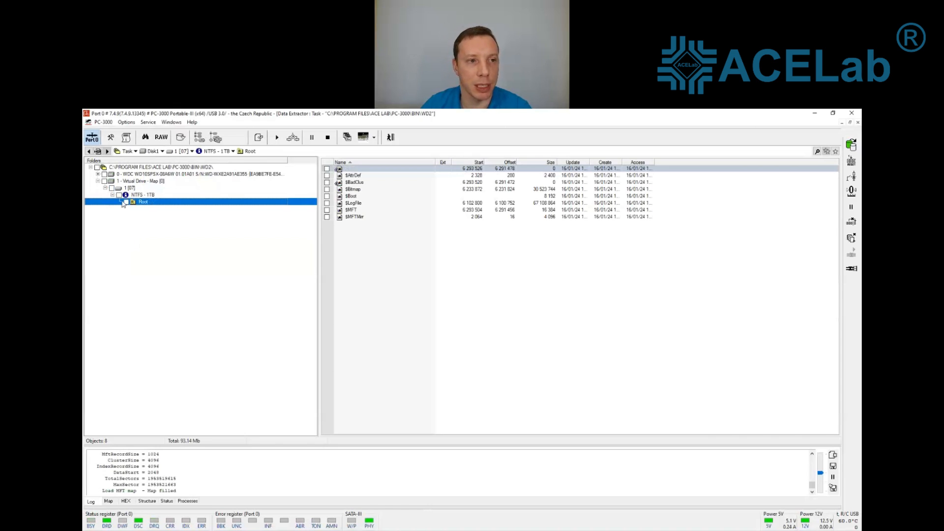
# Step: Open the virtual drive's map for editing and display the sector versions for the drive's LBA 0
pyautogui.click(138, 182)
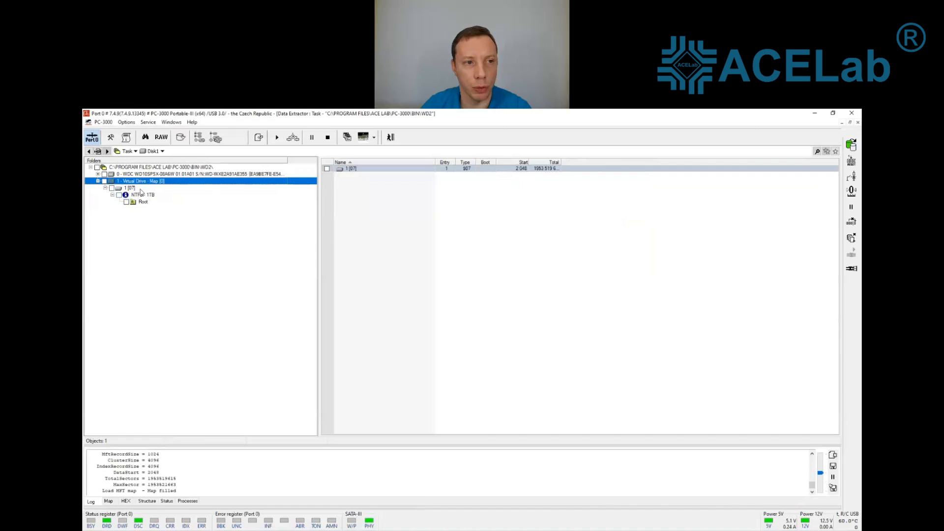
pyautogui.rightClick(144, 184)
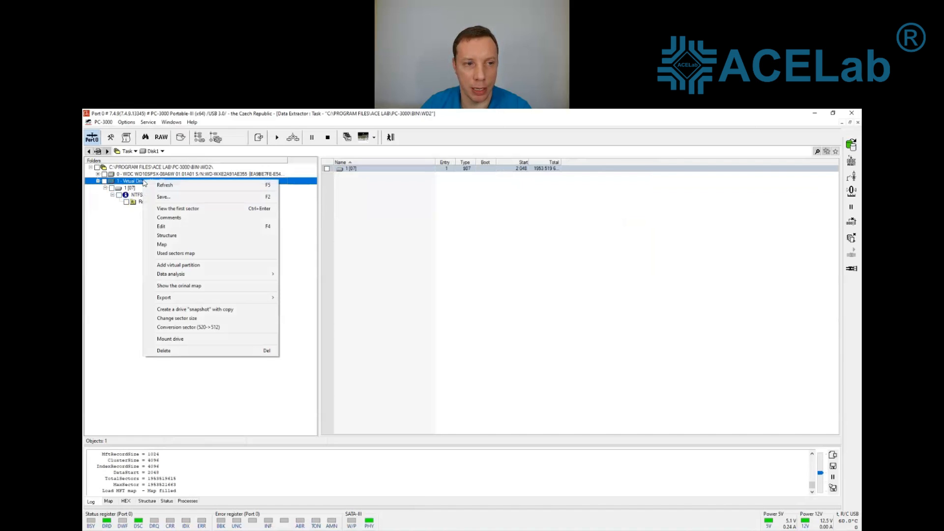
pyautogui.click(160, 228)
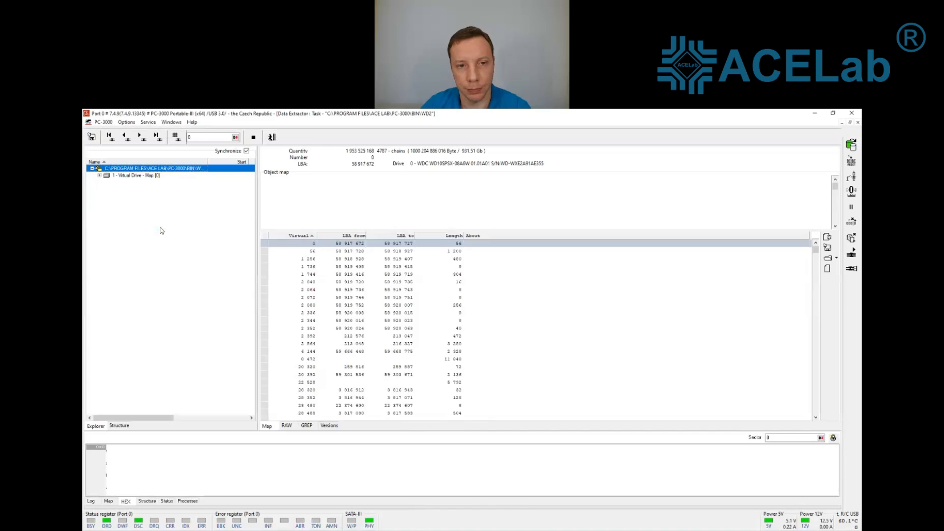
pyautogui.click(329, 427)
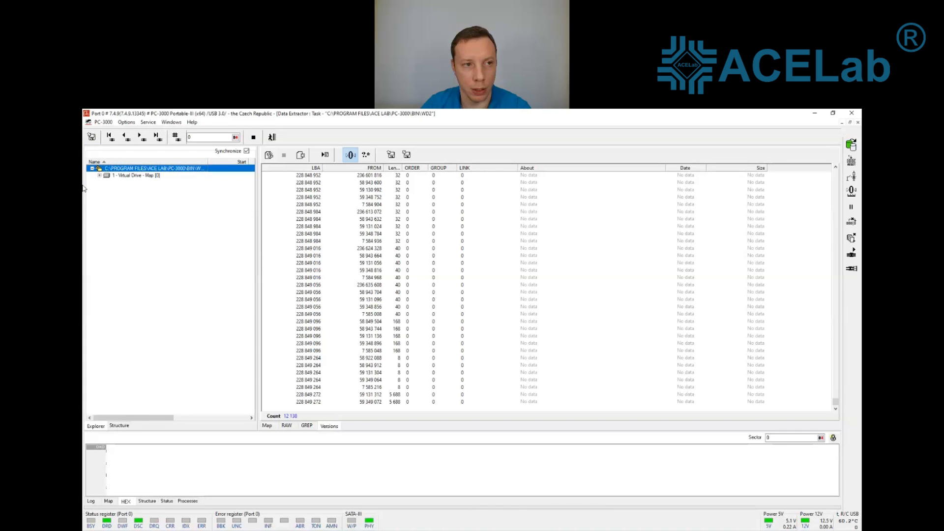
pyautogui.click(136, 176)
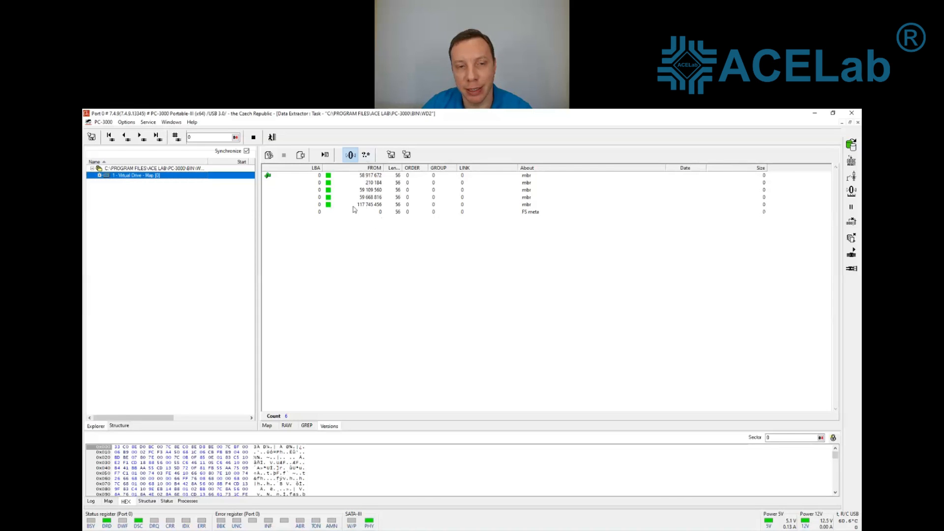
# Step: Use the mbr version from 117 745 456 for LBA 0 and refresh the virtual drive
pyautogui.click(373, 205)
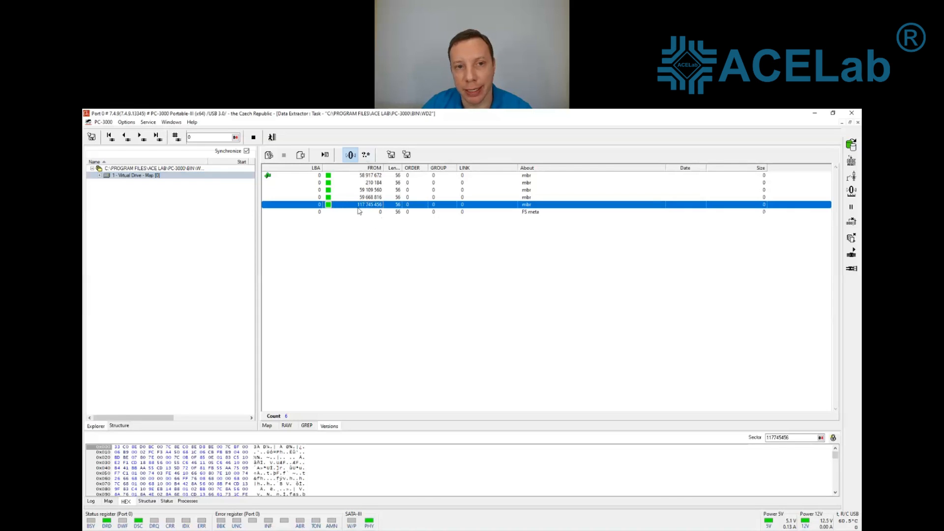
pyautogui.rightClick(308, 209)
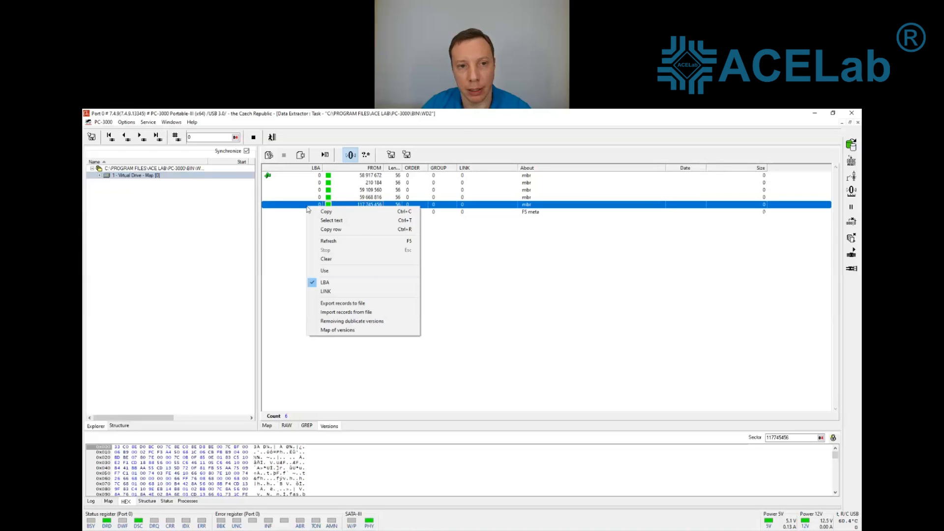
pyautogui.click(322, 272)
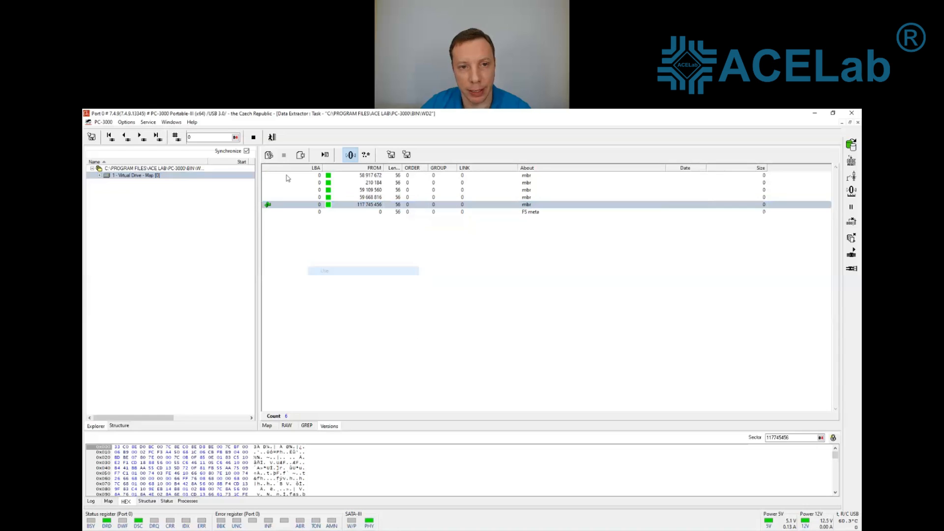
pyautogui.click(360, 206)
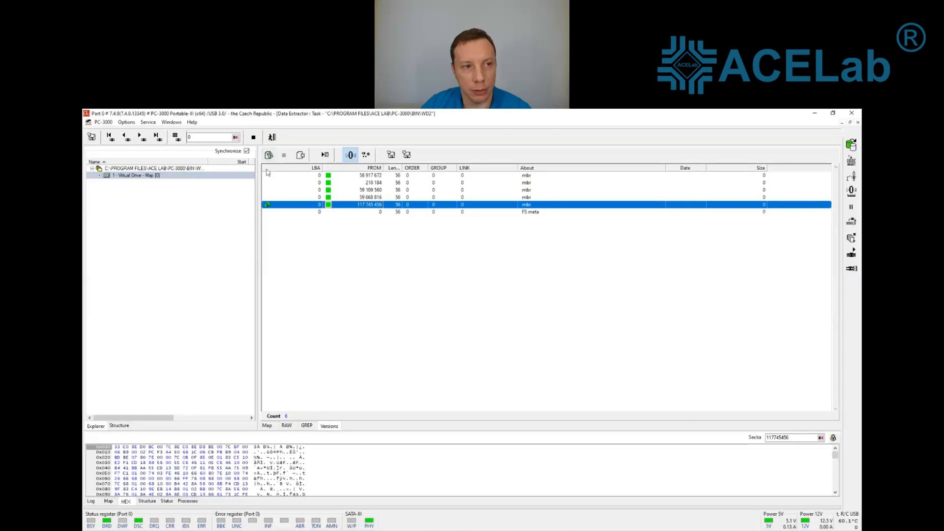
pyautogui.click(160, 177)
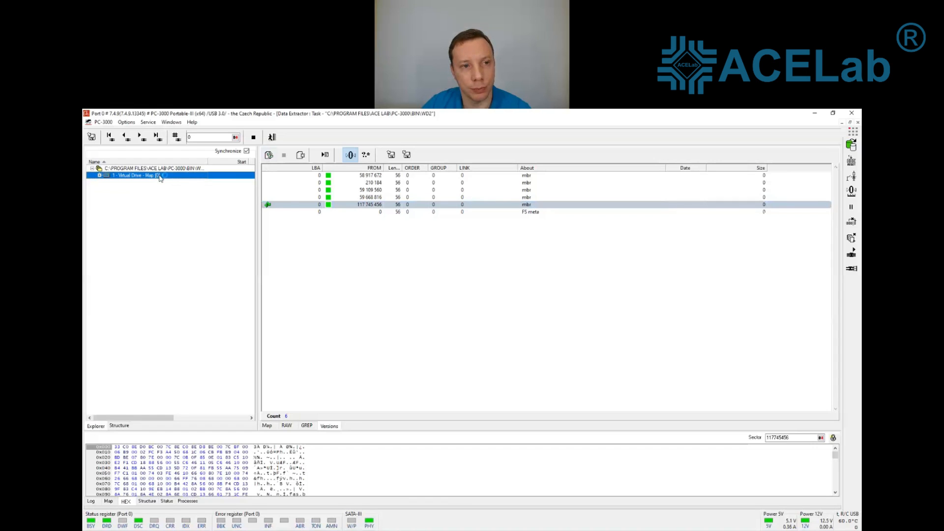
pyautogui.rightClick(160, 178)
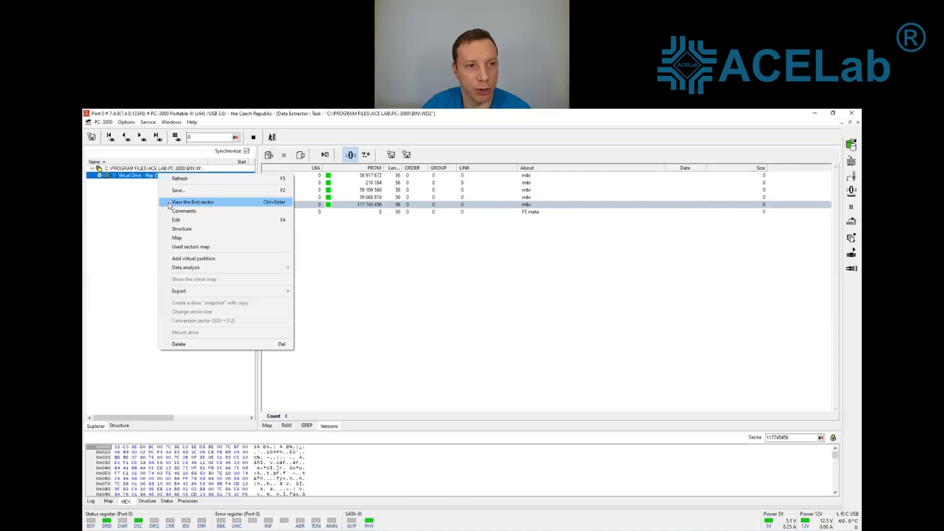
pyautogui.click(170, 180)
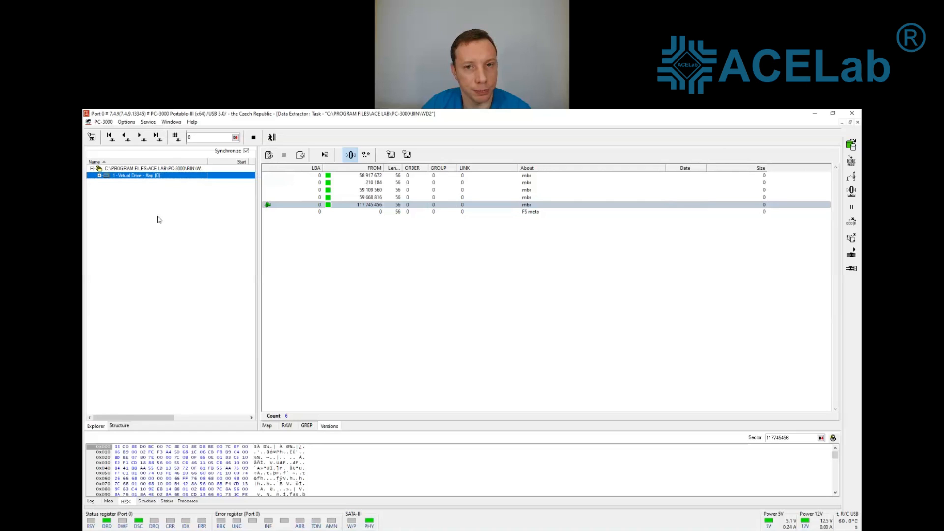
# Step: Expand the virtual drive's partition, NTFS volume and Root folder to examine the file system it yields
pyautogui.click(99, 176)
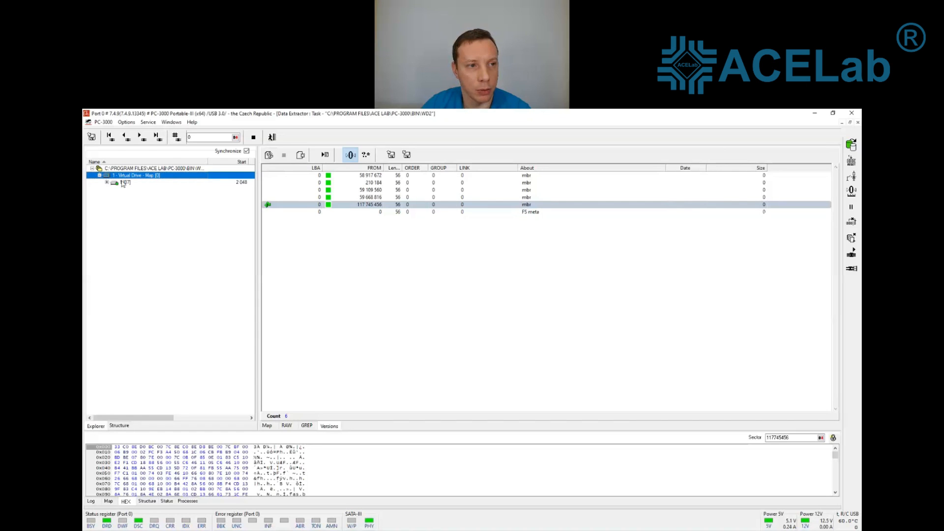
pyautogui.click(107, 183)
pyautogui.click(131, 190)
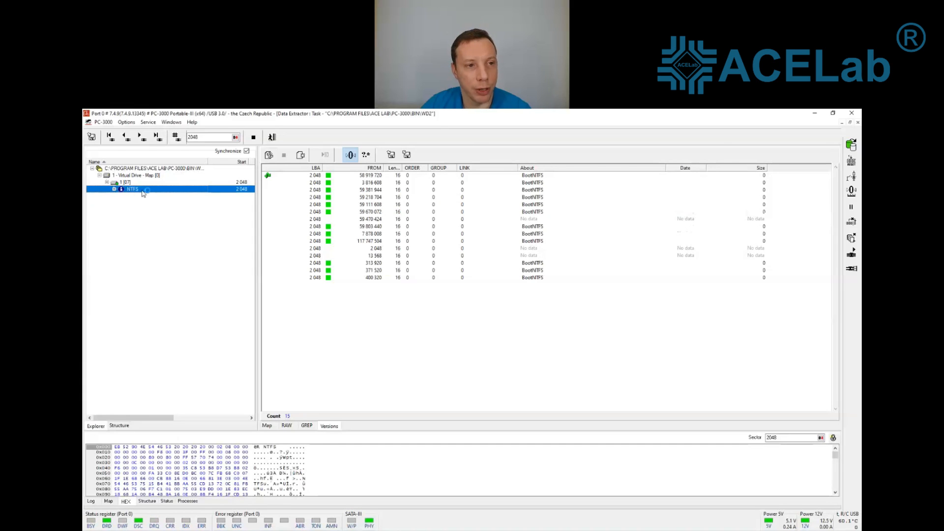
pyautogui.rightClick(142, 193)
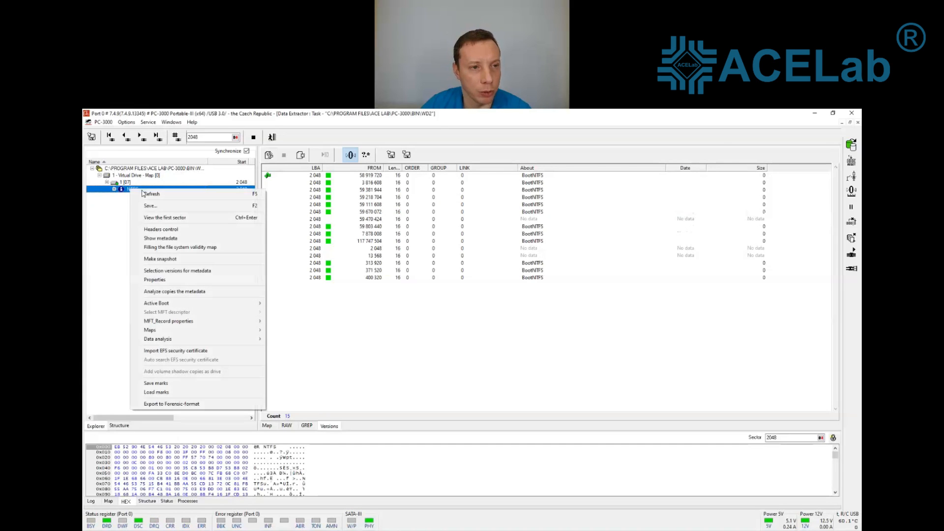
pyautogui.click(154, 233)
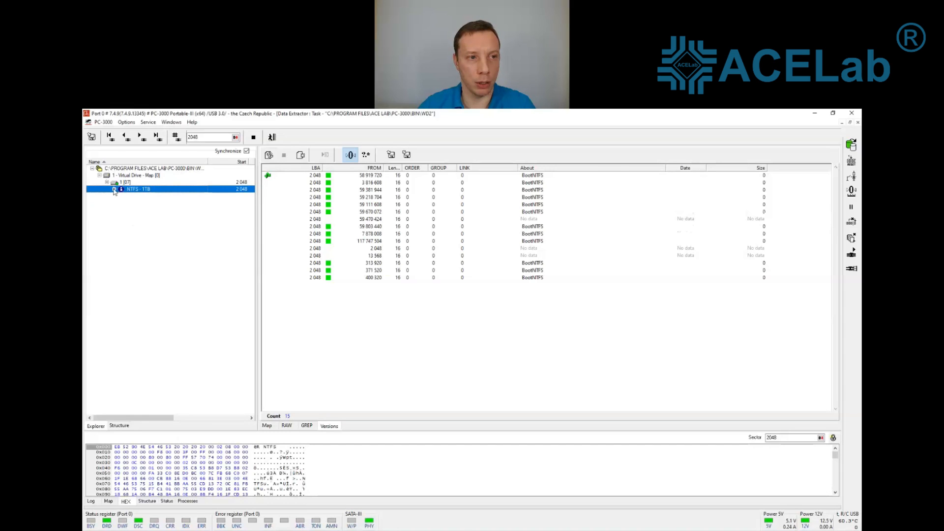
pyautogui.click(113, 189)
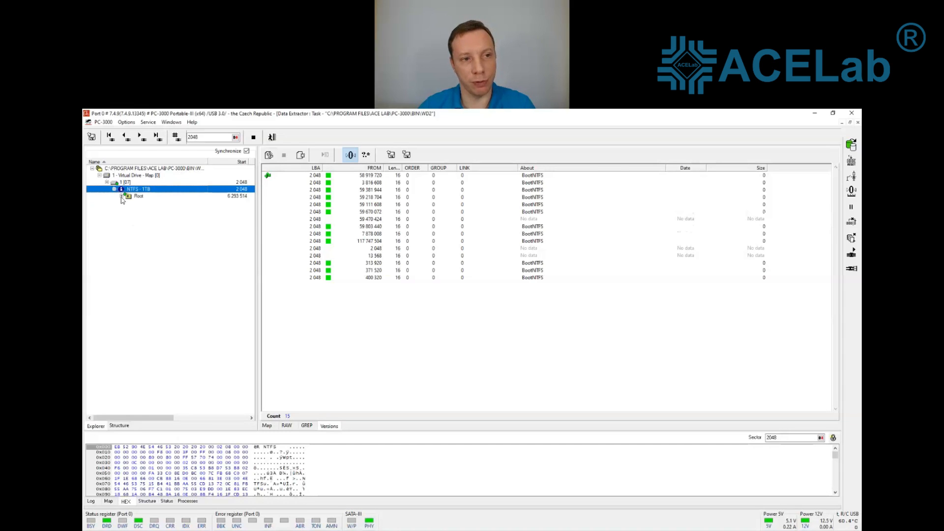
pyautogui.click(121, 196)
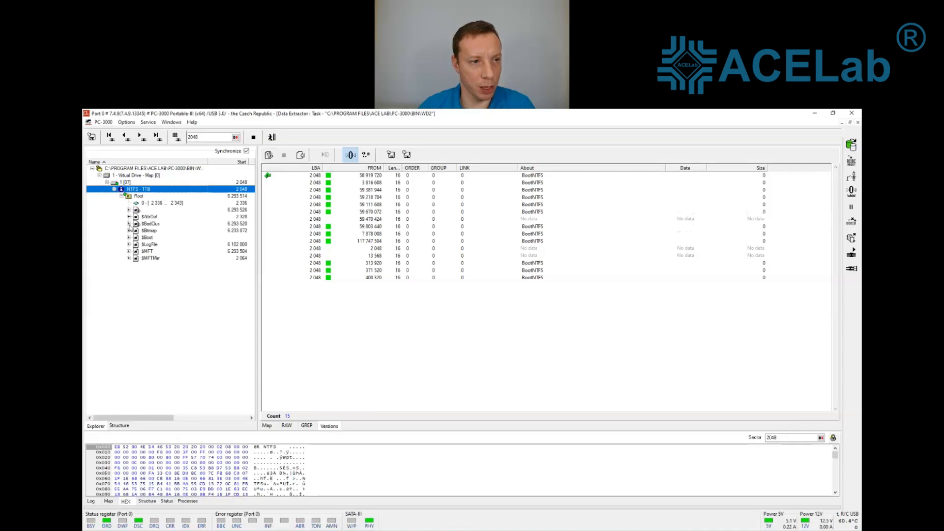
# Step: Examine the available versions of the Root record and the NTFS boot sector, collapse Root and return to the virtual drive's versions
pyautogui.click(139, 196)
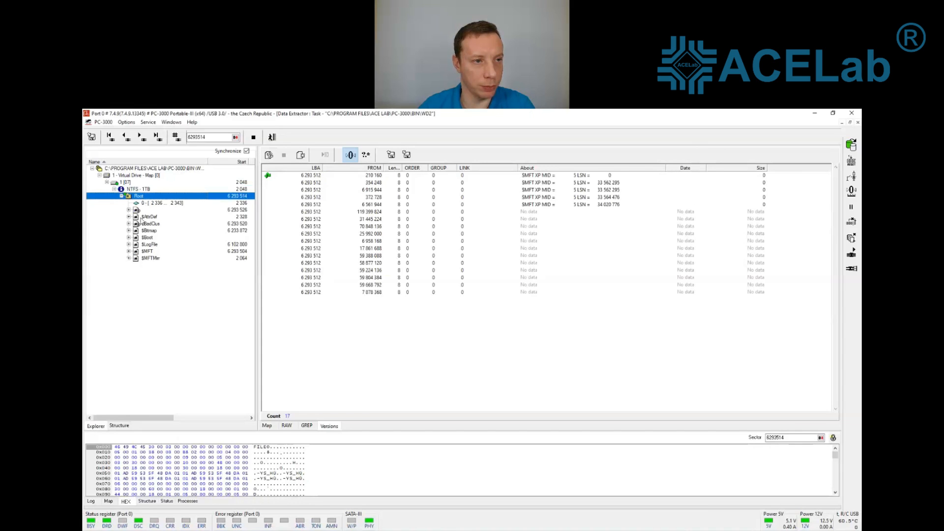
pyautogui.click(139, 190)
pyautogui.click(138, 197)
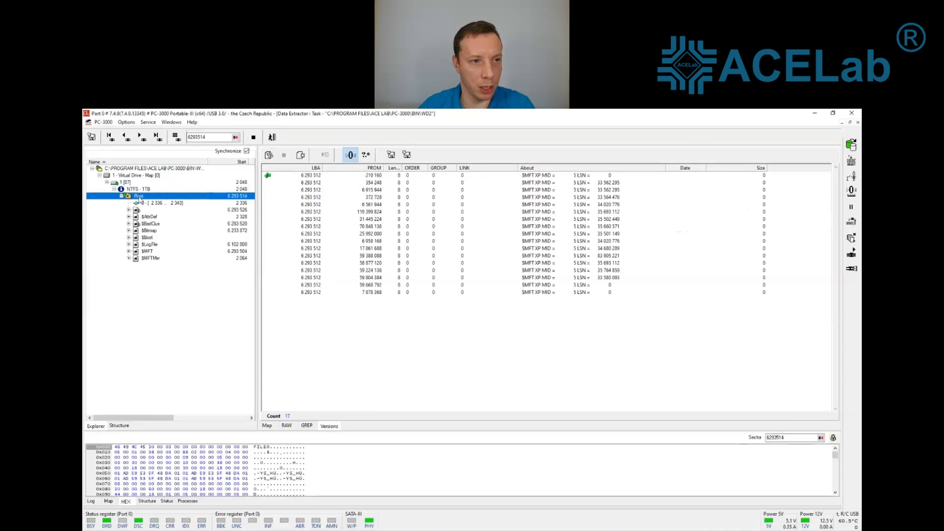
pyautogui.click(121, 196)
pyautogui.click(121, 196)
pyautogui.click(126, 190)
pyautogui.click(122, 196)
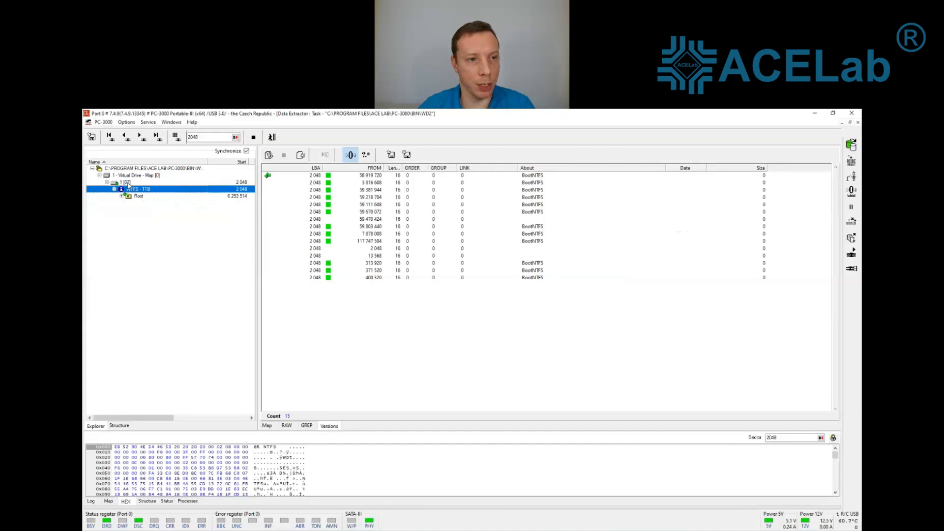
pyautogui.click(129, 183)
pyautogui.click(126, 177)
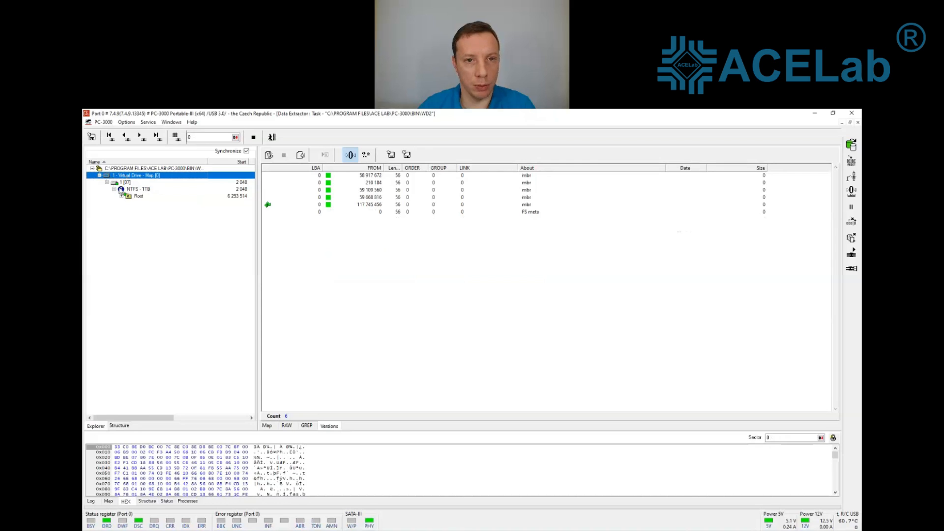
# Step: Use the mbr version from 59 668 816 for LBA 0 and reselect the virtual drive
pyautogui.click(294, 198)
pyautogui.rightClick(293, 197)
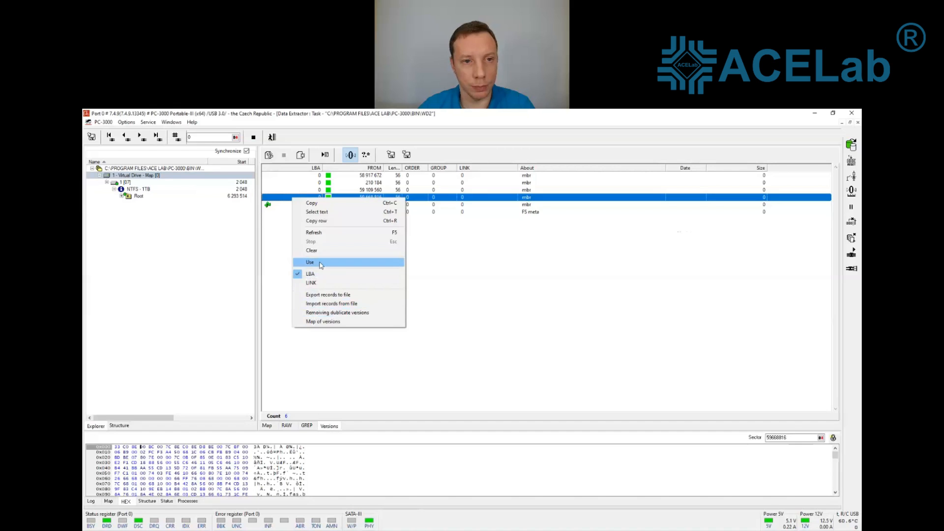
pyautogui.click(321, 263)
pyautogui.click(144, 176)
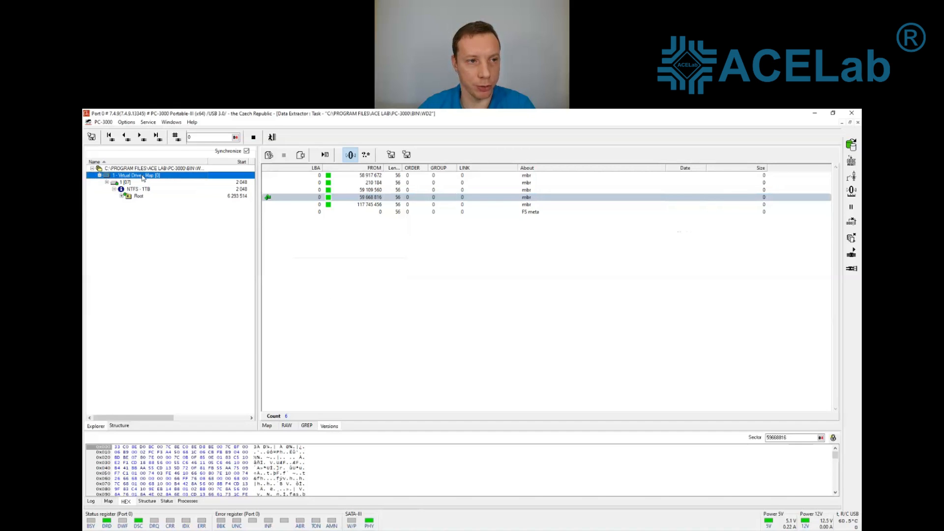
# Step: Refresh the virtual drive and expand its partition 1 [07] to reach the NTFS - 1TB volume
pyautogui.rightClick(144, 178)
pyautogui.click(163, 179)
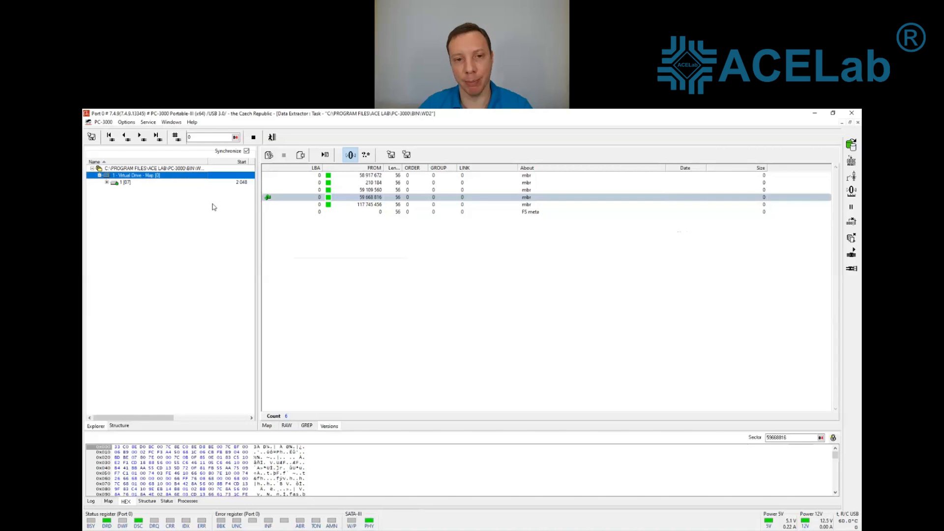
pyautogui.click(126, 183)
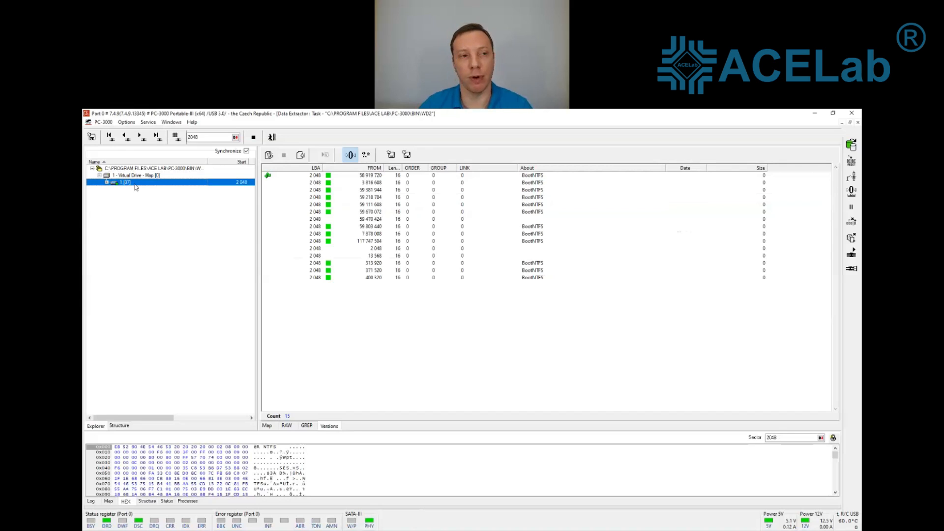
pyautogui.click(107, 183)
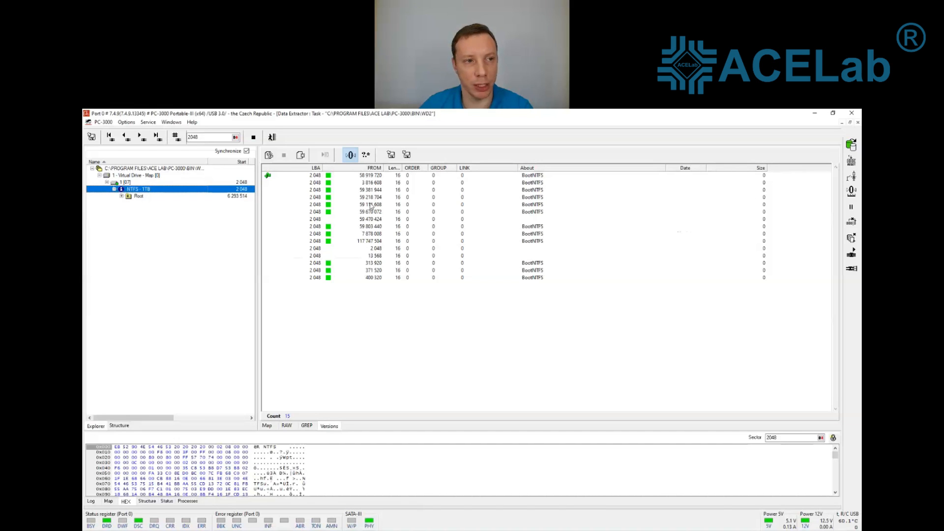
# Step: Expand Root, MetaData, $MFT0 and its $MFT_Records group to examine the MFT records and their versions
pyautogui.click(122, 197)
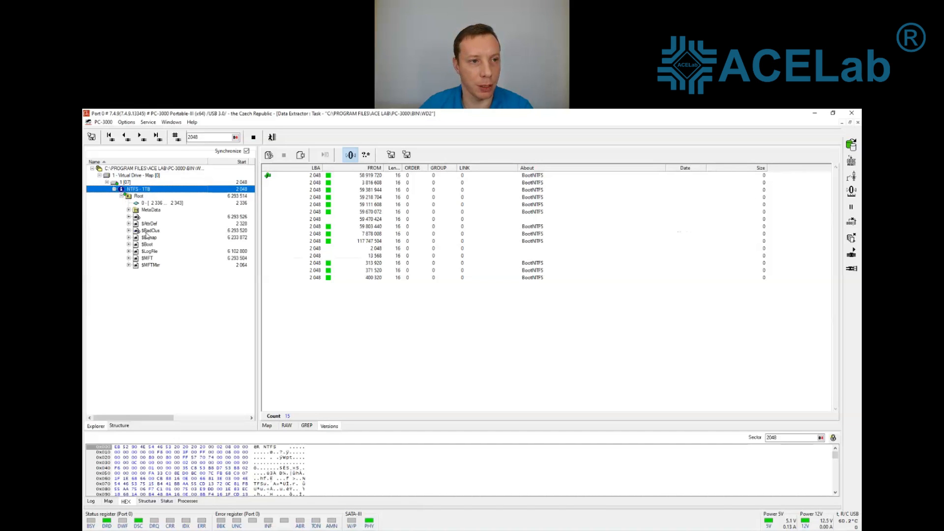
pyautogui.click(145, 211)
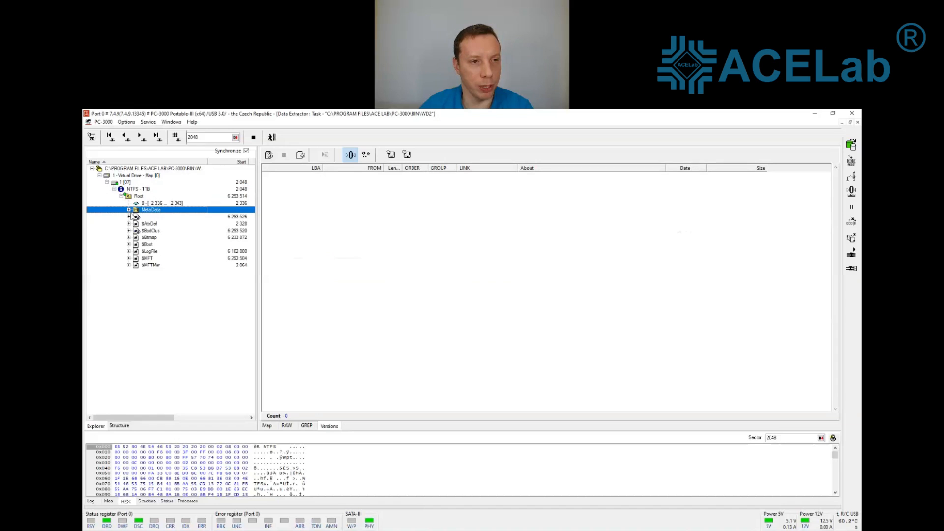
pyautogui.click(129, 210)
pyautogui.click(152, 217)
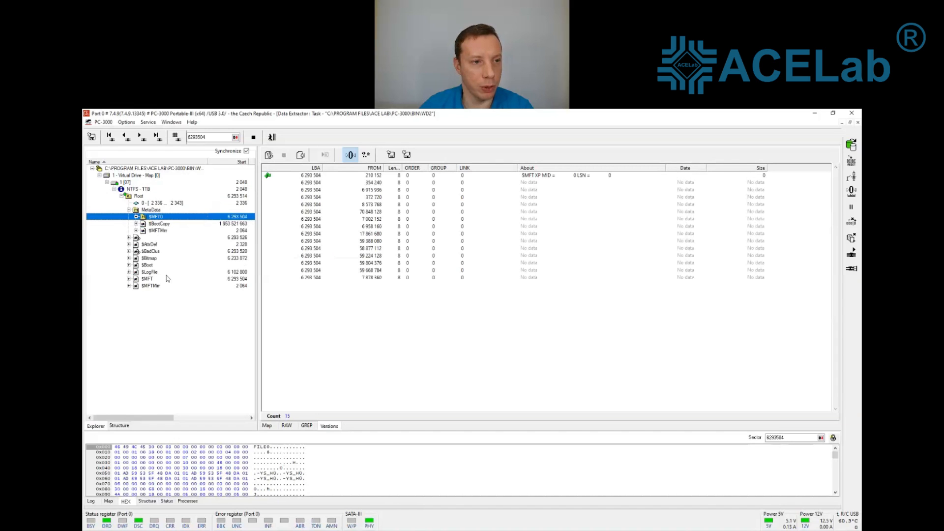
pyautogui.click(137, 217)
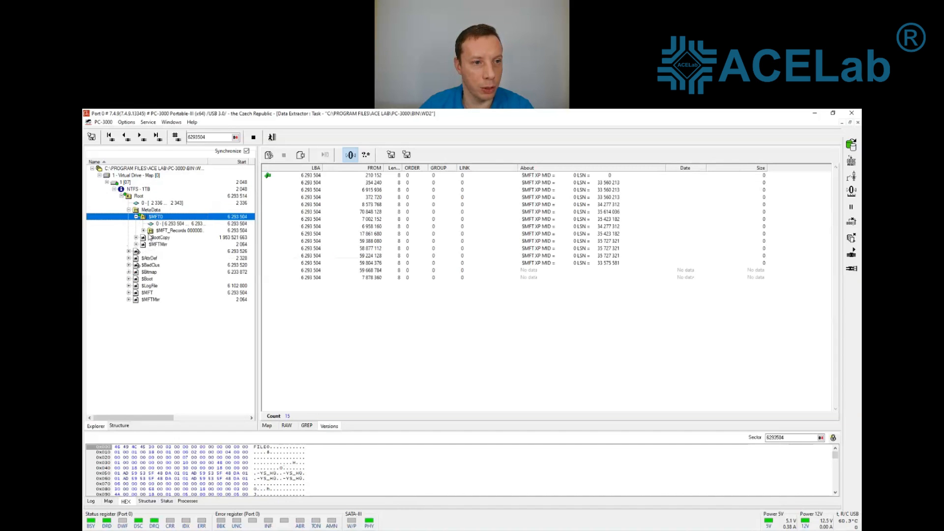
pyautogui.click(144, 230)
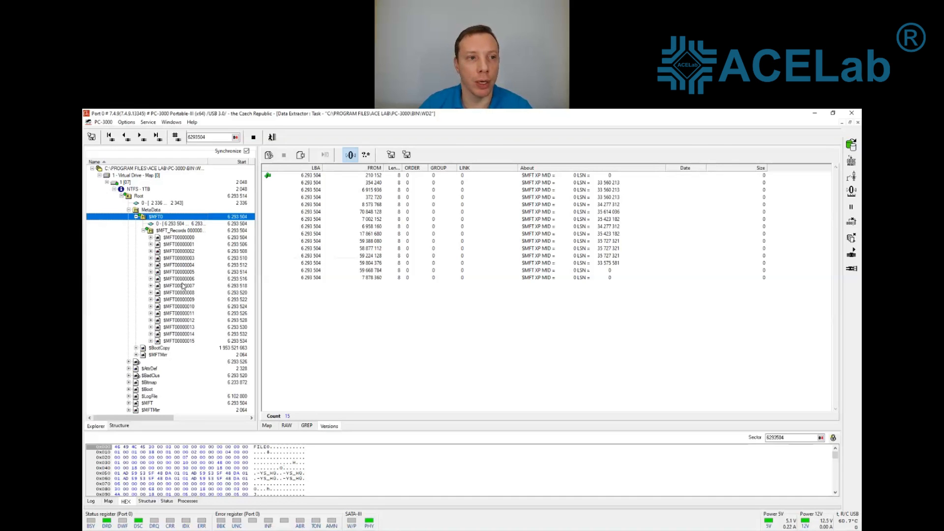
# Step: Run the version selection for metadata on the NTFS - 1TB volume, including a version for MFT record number zero
pyautogui.click(147, 190)
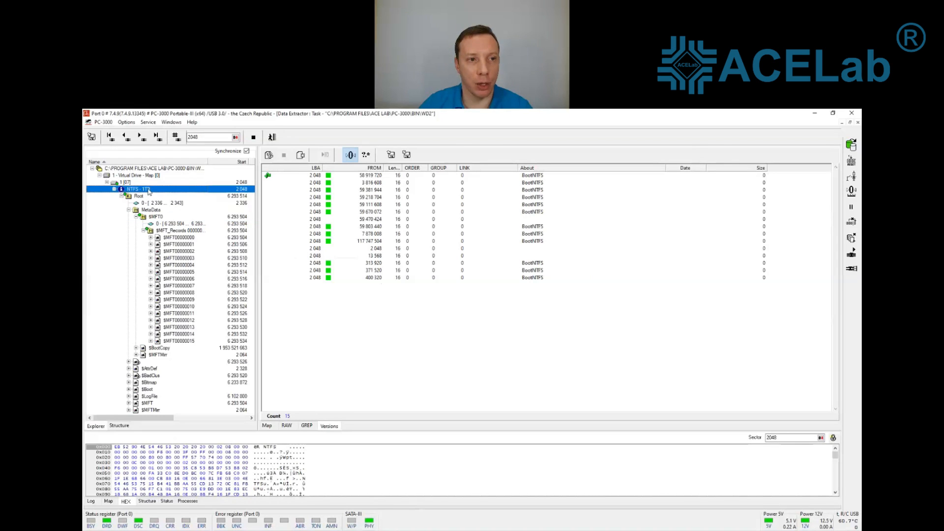
pyautogui.rightClick(149, 191)
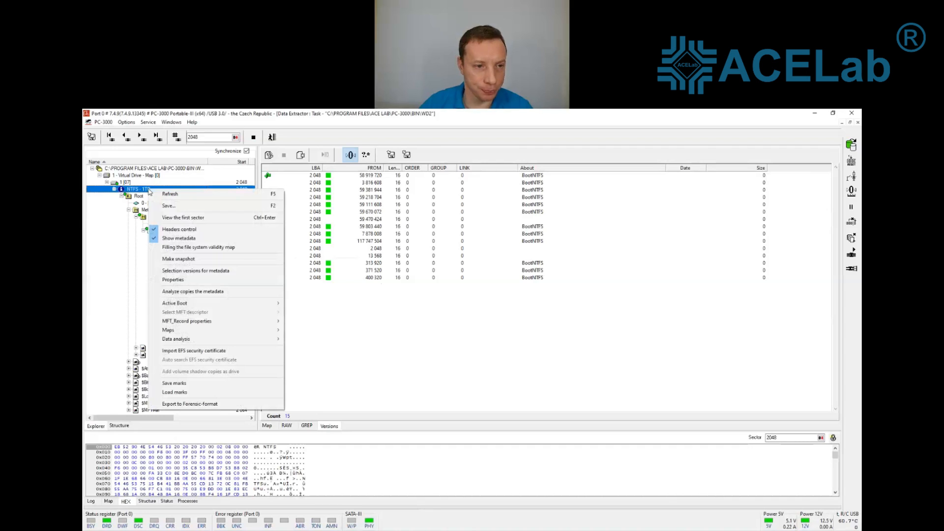
pyautogui.click(167, 274)
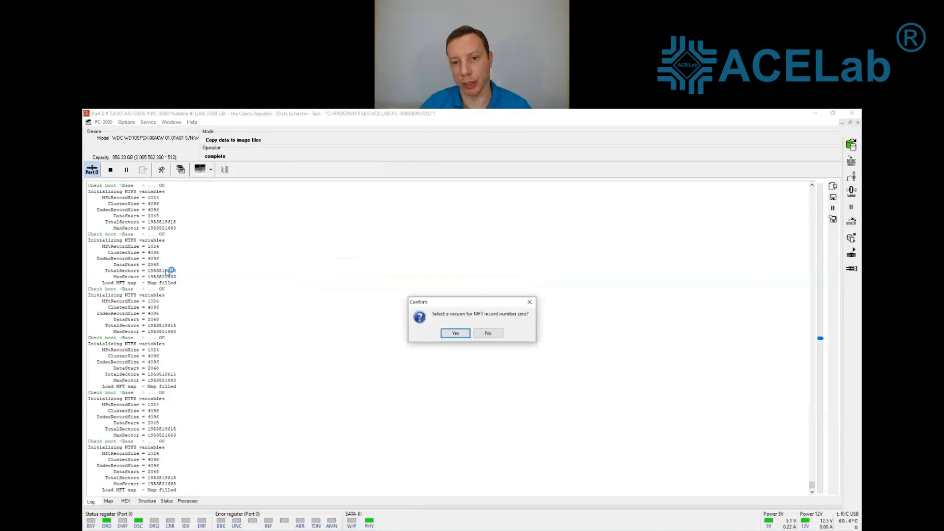
pyautogui.click(450, 334)
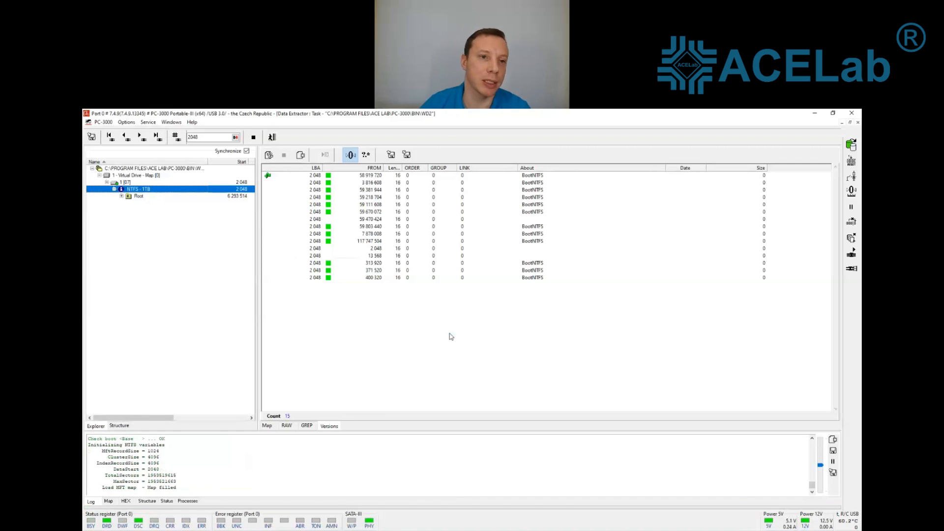
# Step: Check the Root record's versions and expand Root, MetaData, $MFT0 and the first $MFT_Records group to examine the updated records
pyautogui.click(140, 197)
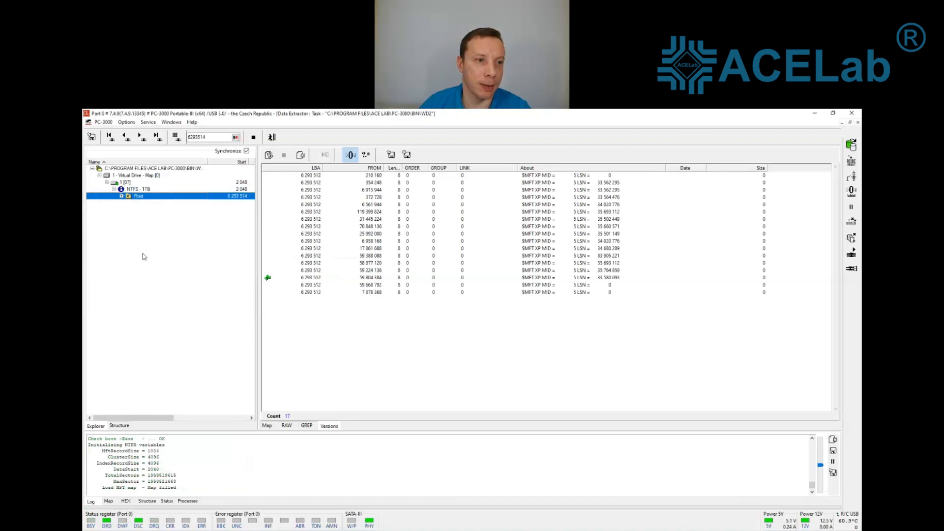
pyautogui.click(121, 196)
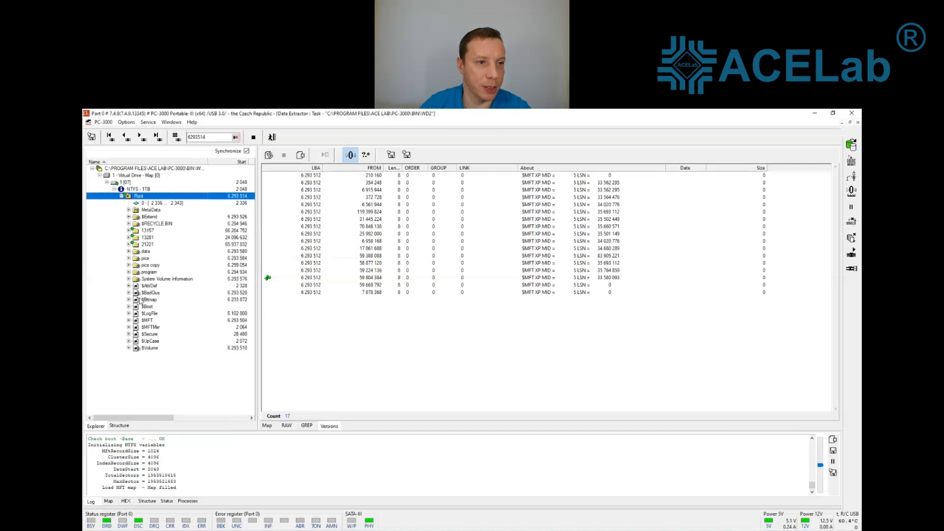
pyautogui.click(142, 211)
pyautogui.click(129, 210)
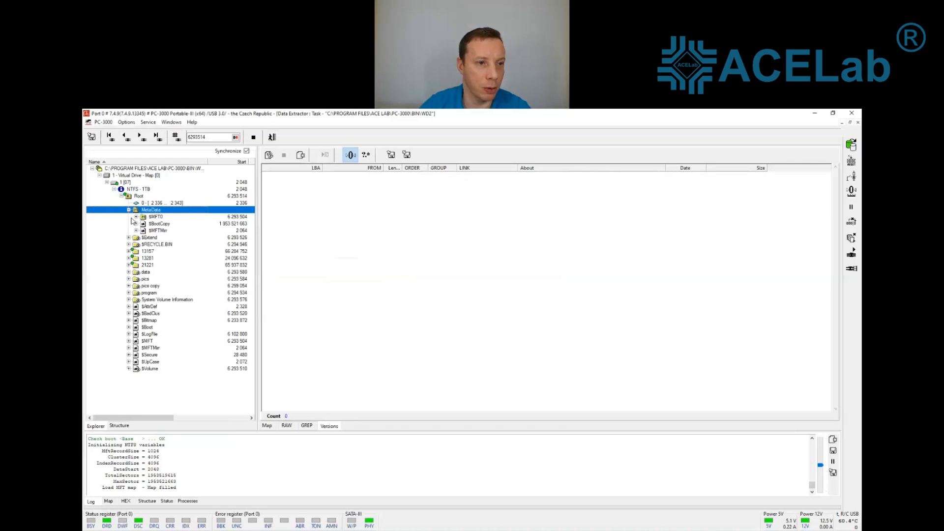
pyautogui.click(136, 217)
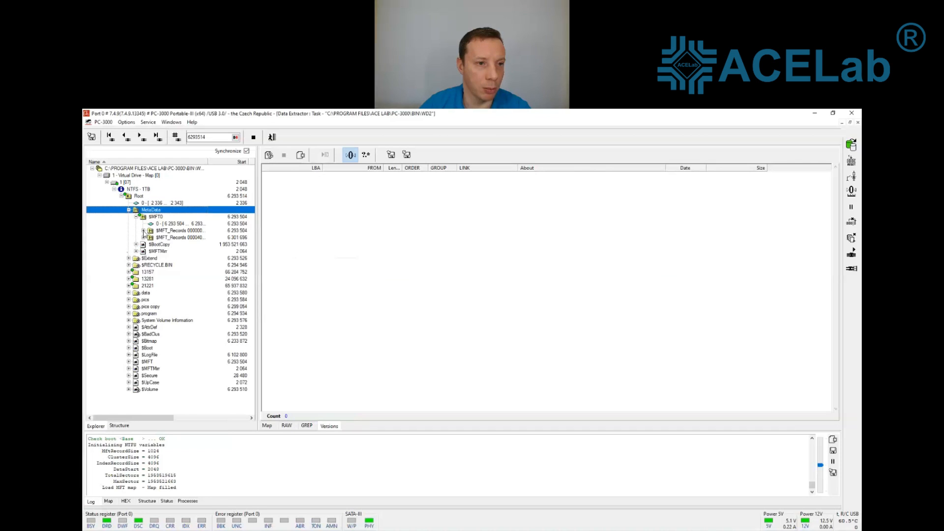
pyautogui.click(143, 231)
pyautogui.scroll(3, 166, 240)
pyautogui.scroll(-3, 166, 240)
pyautogui.scroll(3, 166, 240)
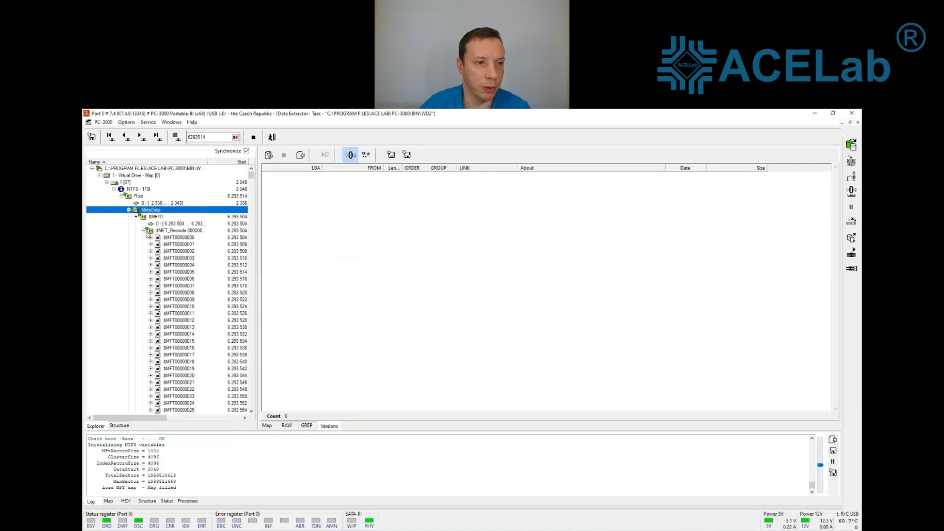
pyautogui.scroll(-3, 146, 234)
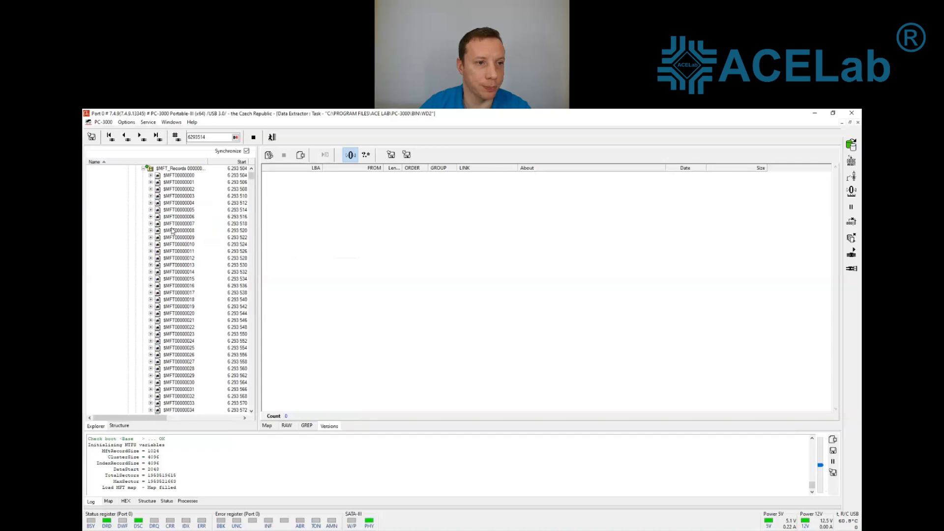
pyautogui.scroll(3, 172, 231)
# Step: Reopen Root and collapse its MetaData branch to show the volume's folders and files
pyautogui.click(122, 196)
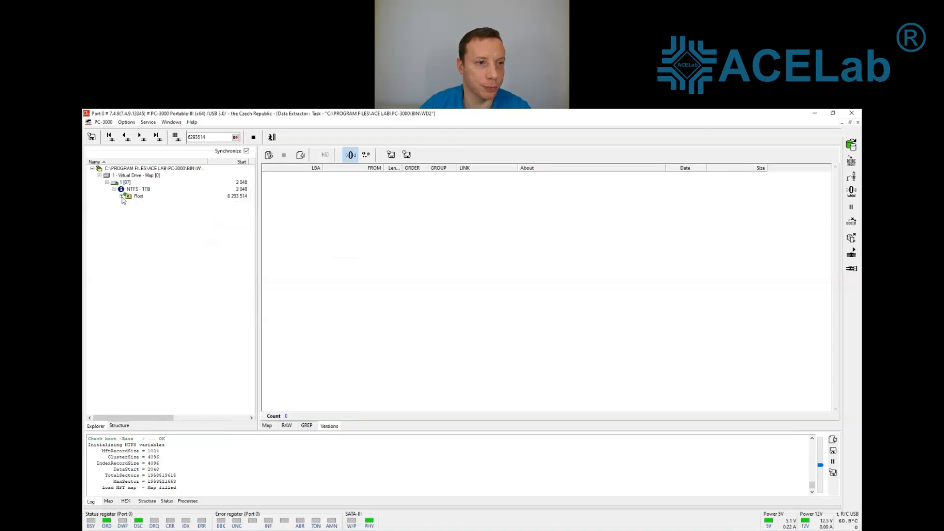
pyautogui.click(123, 189)
pyautogui.click(122, 197)
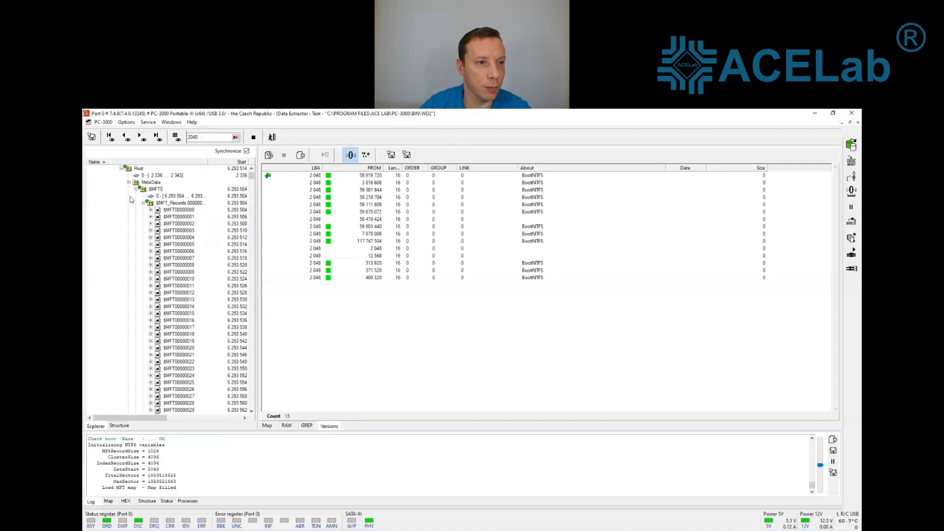
pyautogui.click(129, 182)
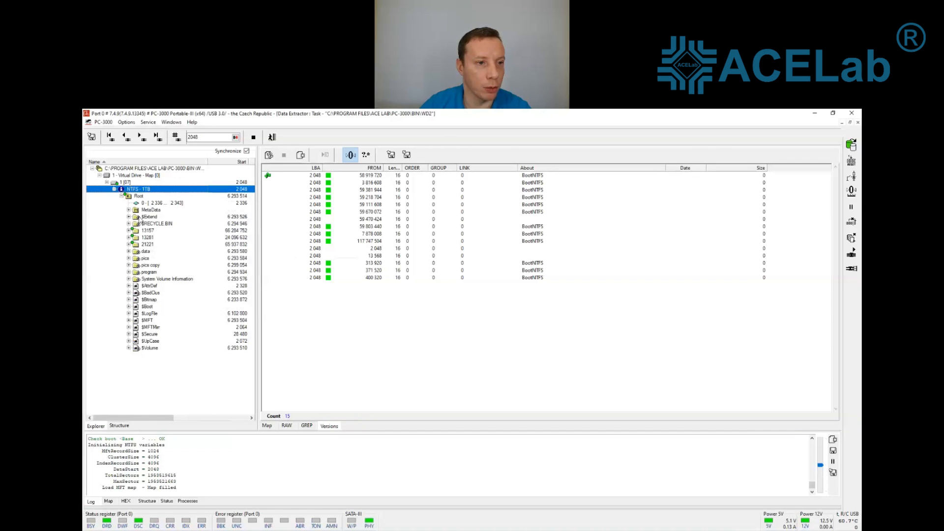
# Step: Examine the sector versions of the data, pics and 21221 folders
pyautogui.click(146, 251)
pyautogui.click(149, 260)
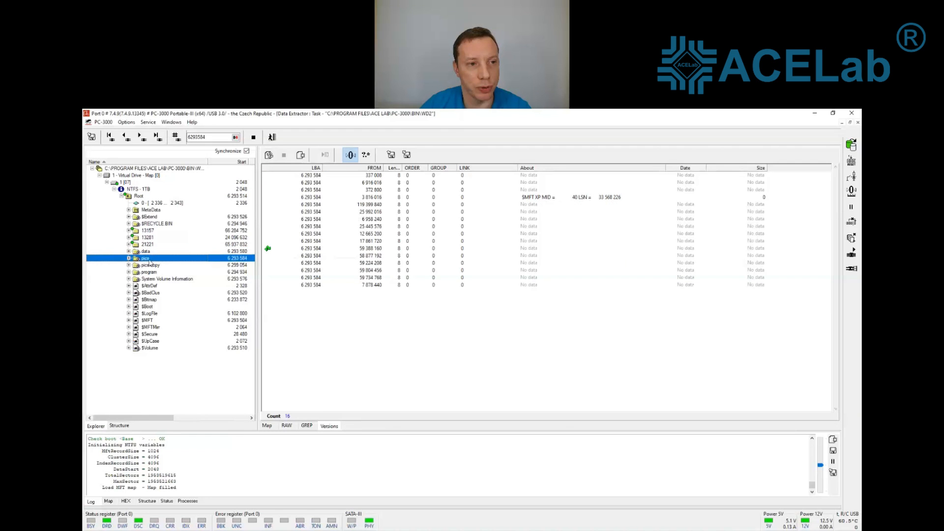
pyautogui.click(148, 245)
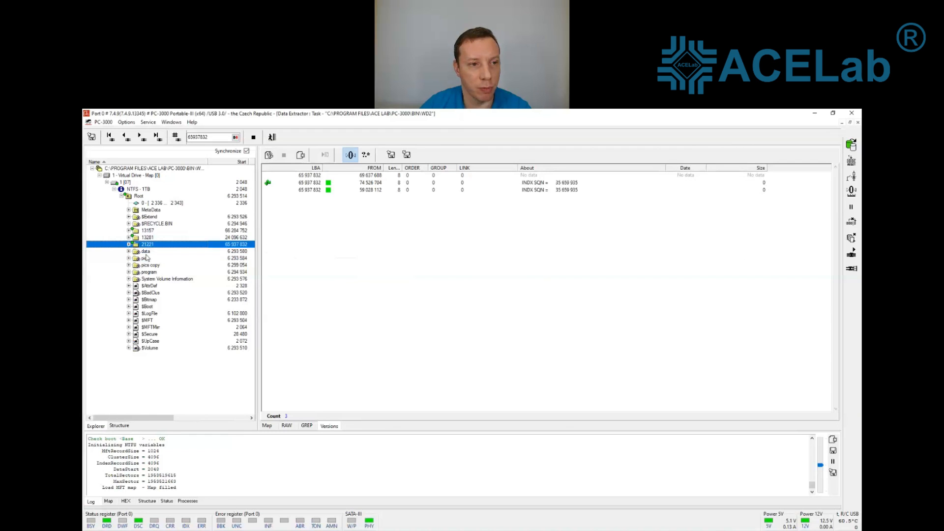
# Step: Expand the data and pics folders and the Space subfolder to examine their contents
pyautogui.click(145, 252)
pyautogui.click(129, 252)
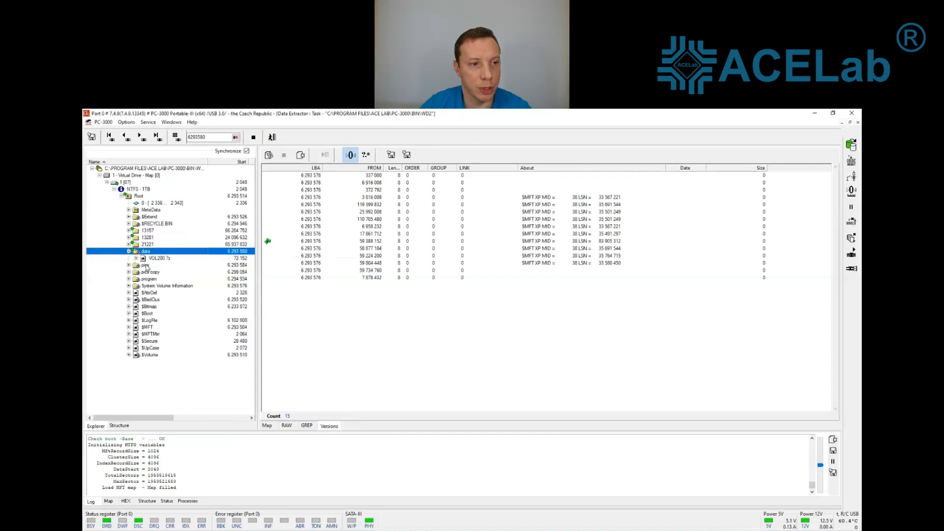
pyautogui.click(130, 266)
pyautogui.click(129, 265)
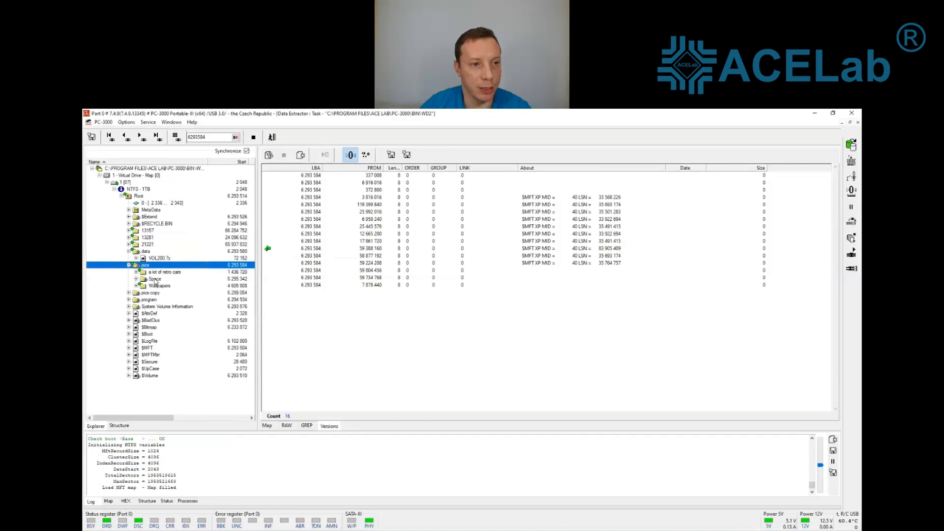
pyautogui.click(154, 279)
pyautogui.click(136, 279)
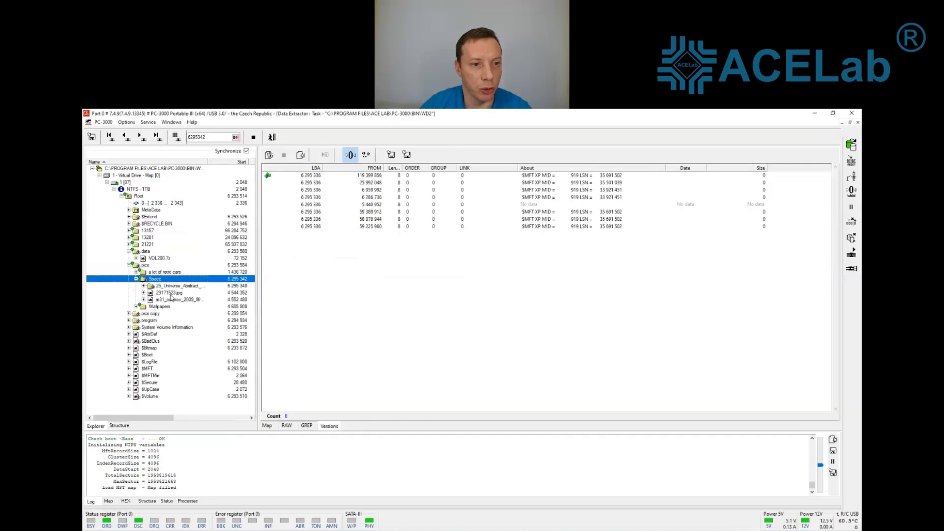
# Step: Open the picture 29171523.jpg from the Space folder to verify its content and close the image viewer
pyautogui.click(170, 295)
pyautogui.rightClick(171, 292)
pyautogui.click(204, 381)
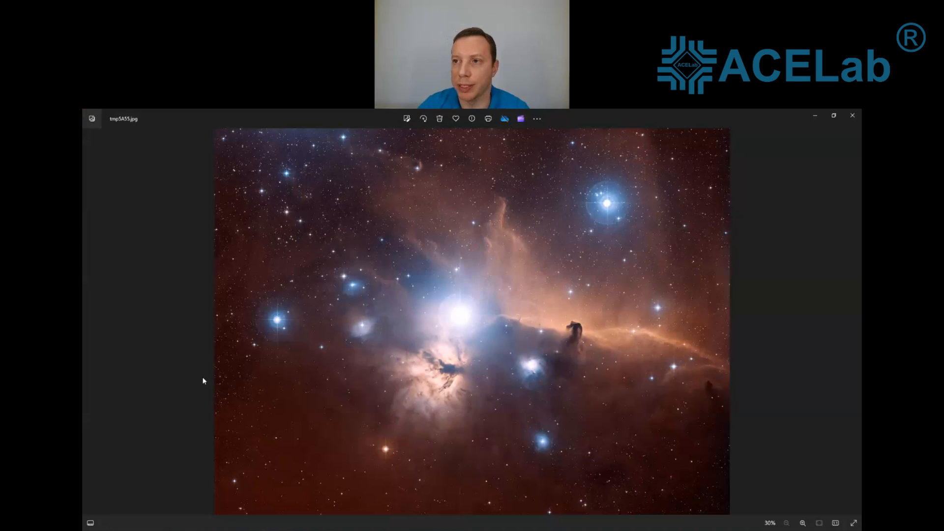
pyautogui.click(853, 116)
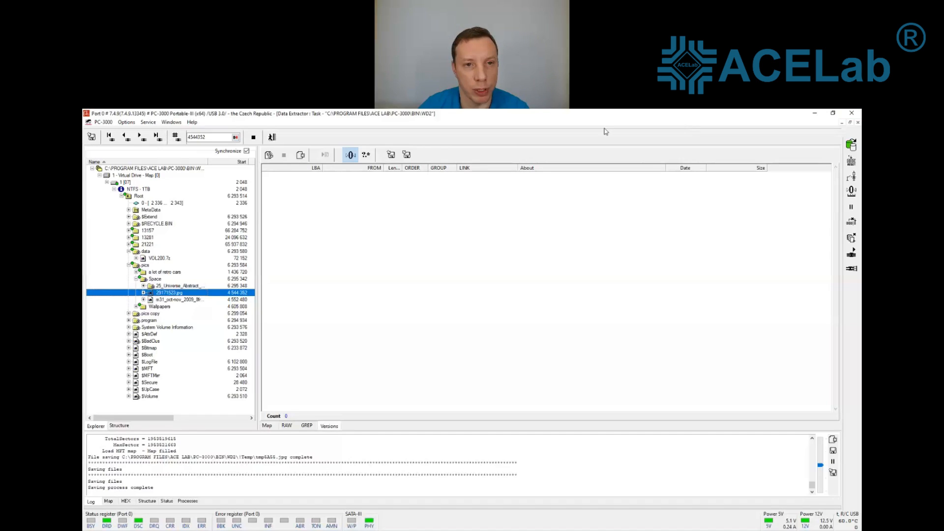
# Step: Leave the versions explorer, refresh the NTFS - 1TB volume in the task explorer and expand Root
pyautogui.click(272, 137)
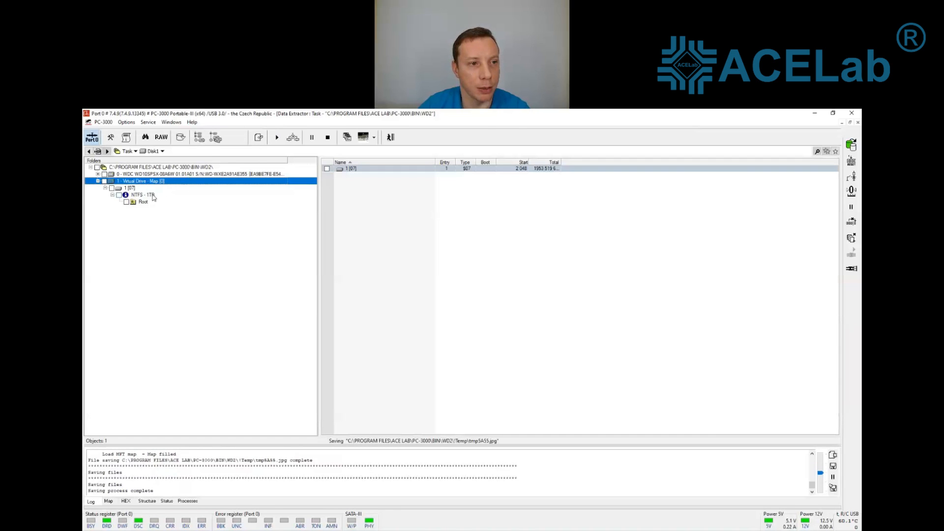
pyautogui.click(150, 196)
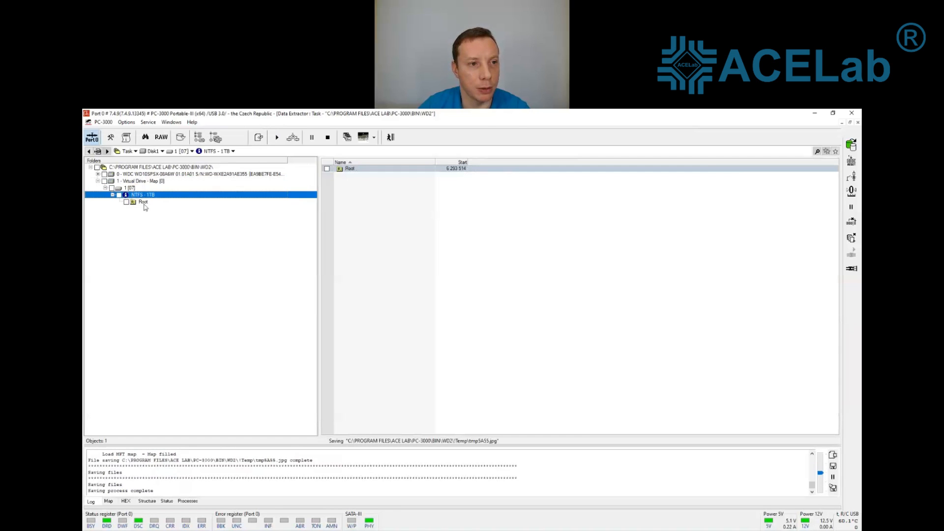
pyautogui.rightClick(140, 197)
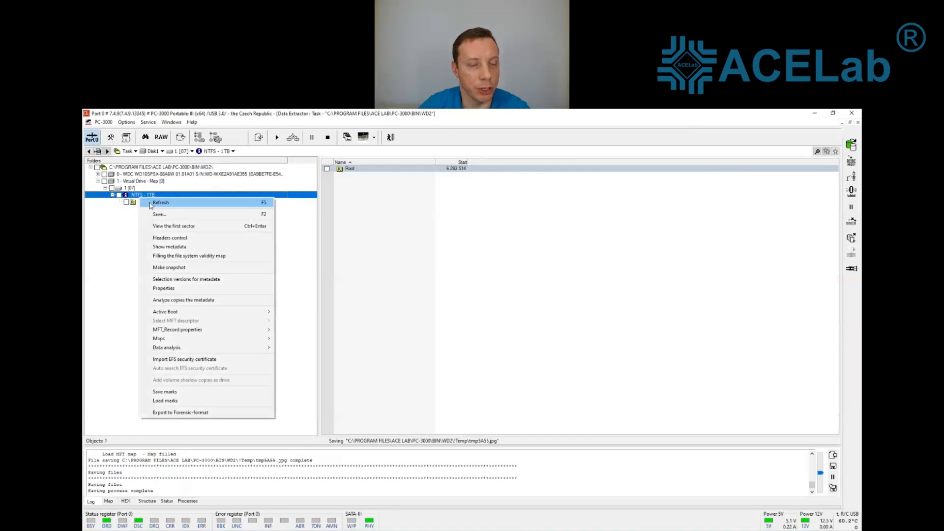
pyautogui.click(143, 202)
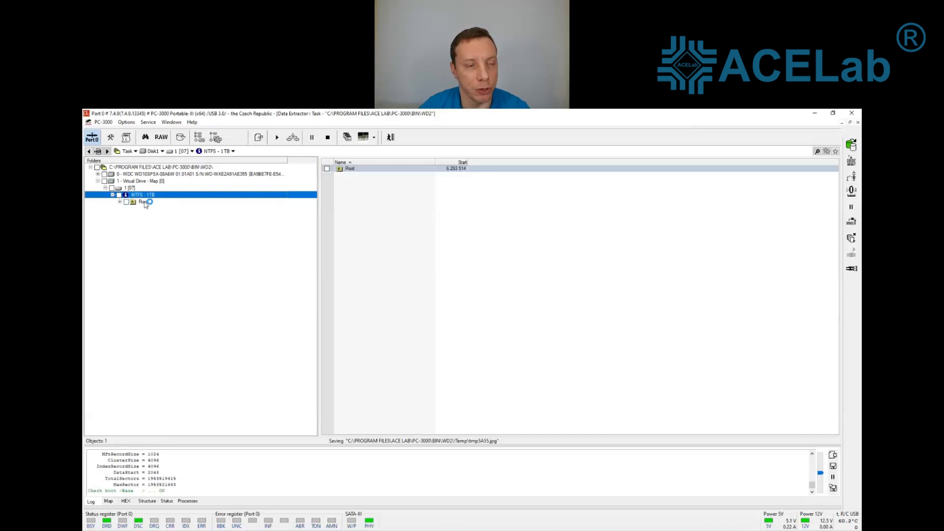
pyautogui.click(120, 203)
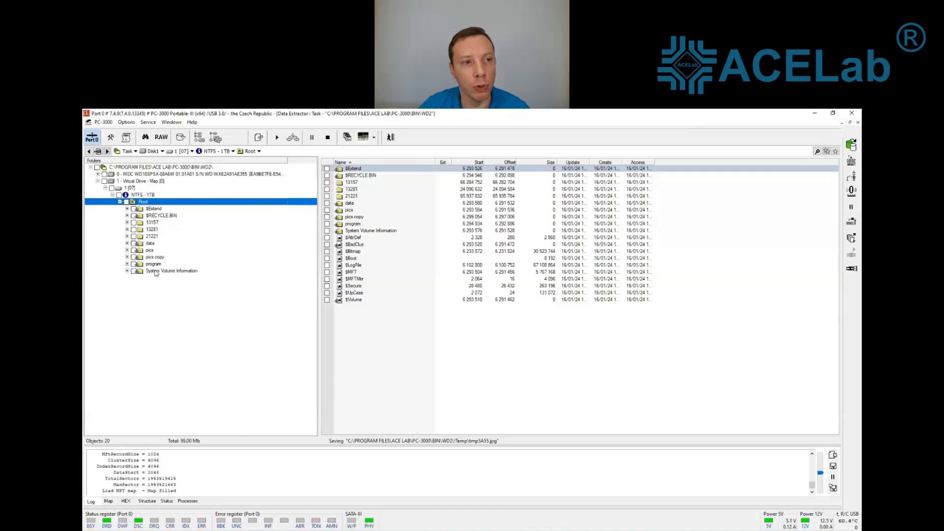
# Step: Mark the entire contents of Root on the NTFS - 1TB volume and create a map of the marked folders and files
pyautogui.click(126, 201)
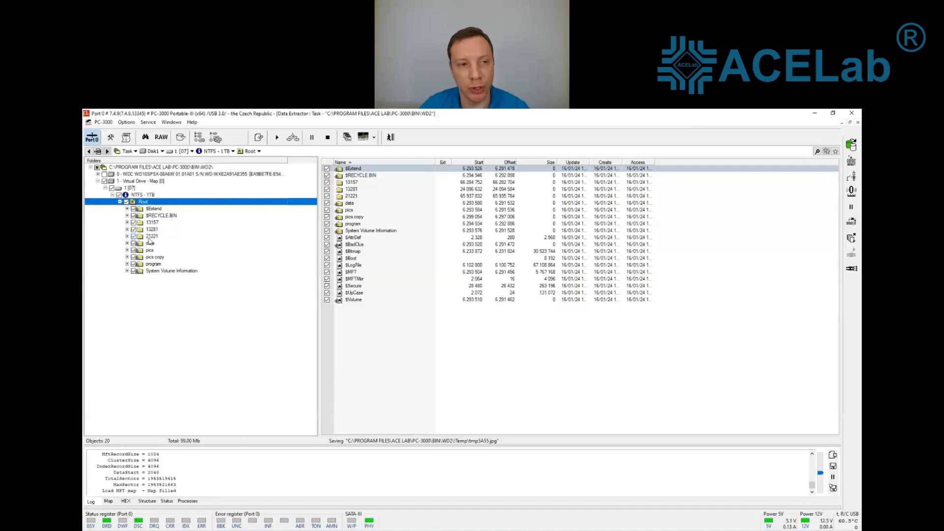
pyautogui.click(152, 195)
pyautogui.rightClick(152, 197)
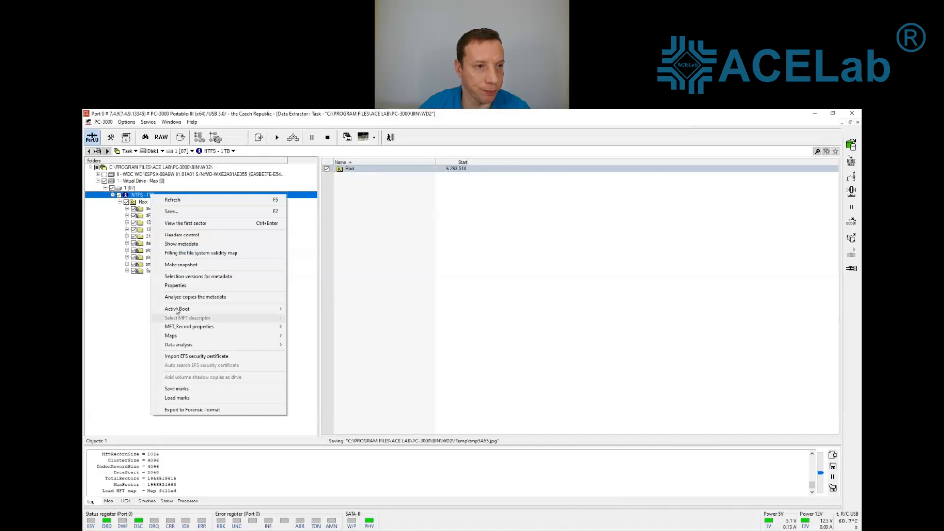
pyautogui.click(143, 202)
pyautogui.rightClick(142, 202)
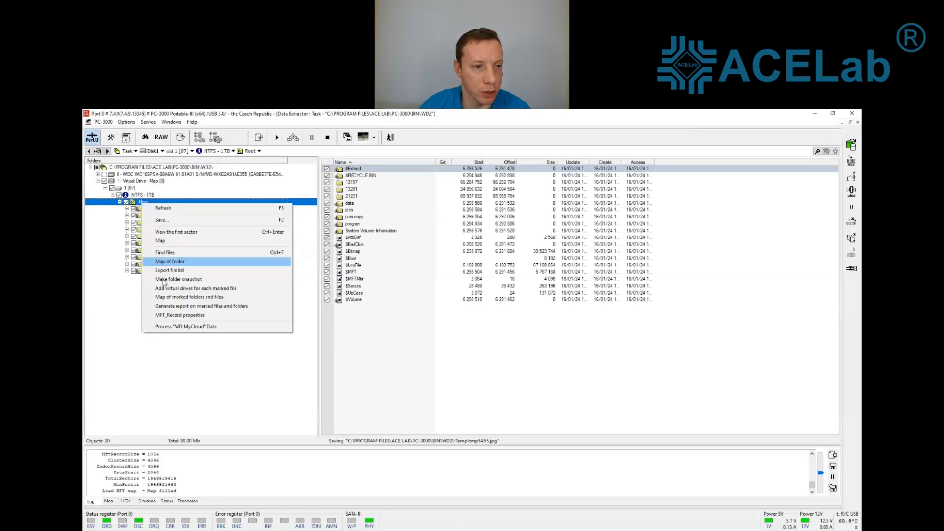
pyautogui.click(167, 298)
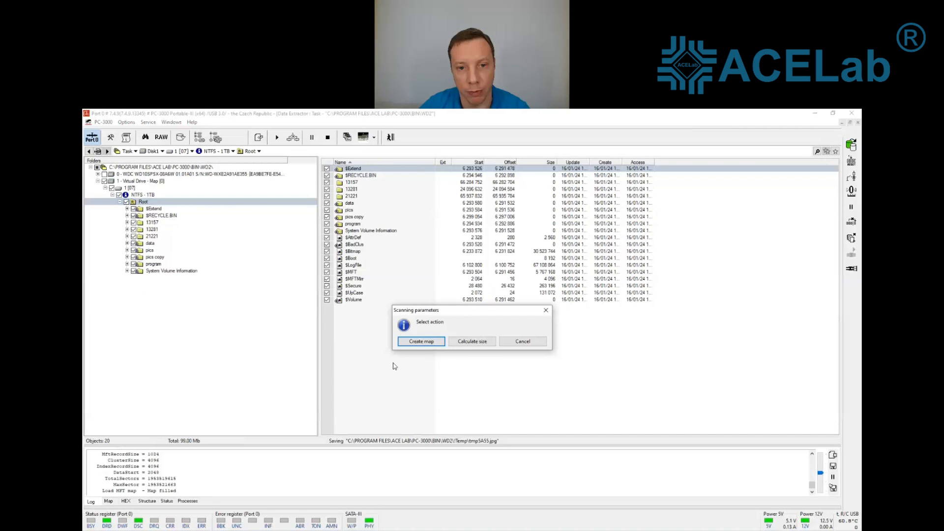
pyautogui.click(421, 343)
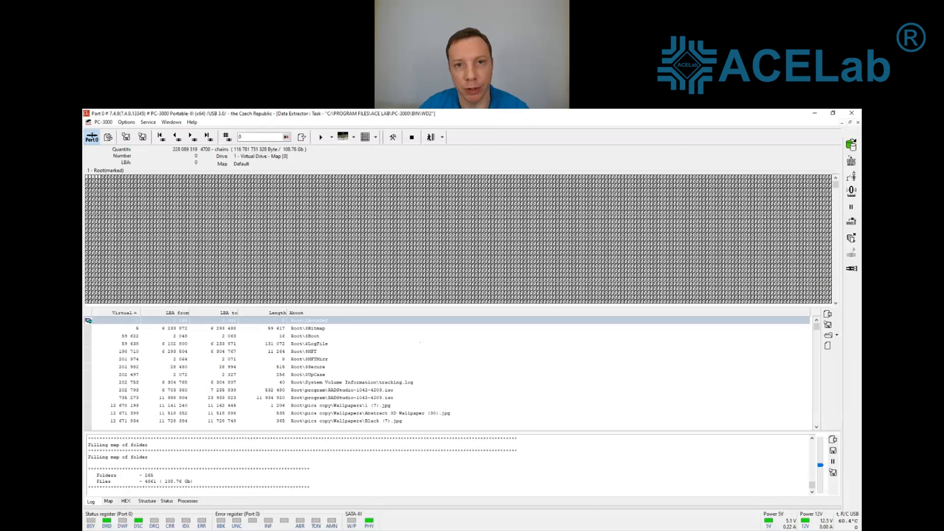
# Step: Leave the Root map and the task explorer, and stop the running data copy
pyautogui.click(432, 138)
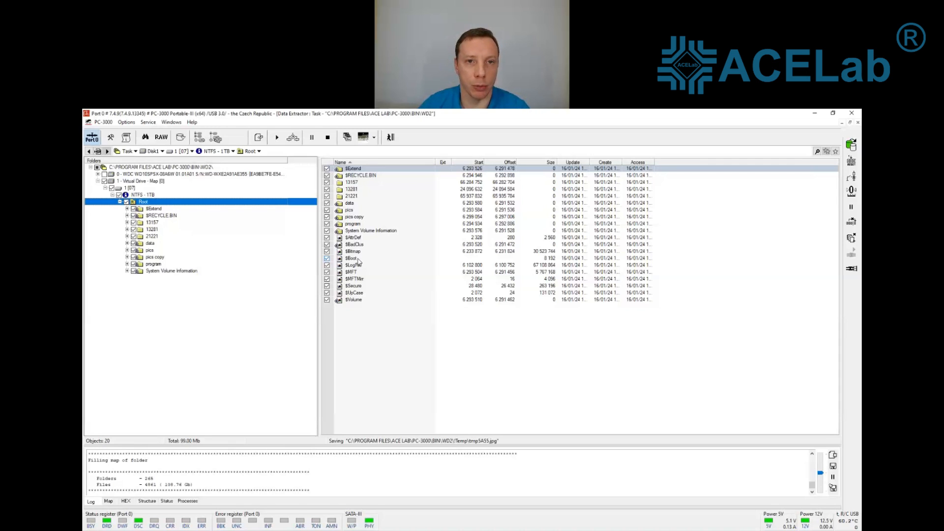
pyautogui.click(390, 138)
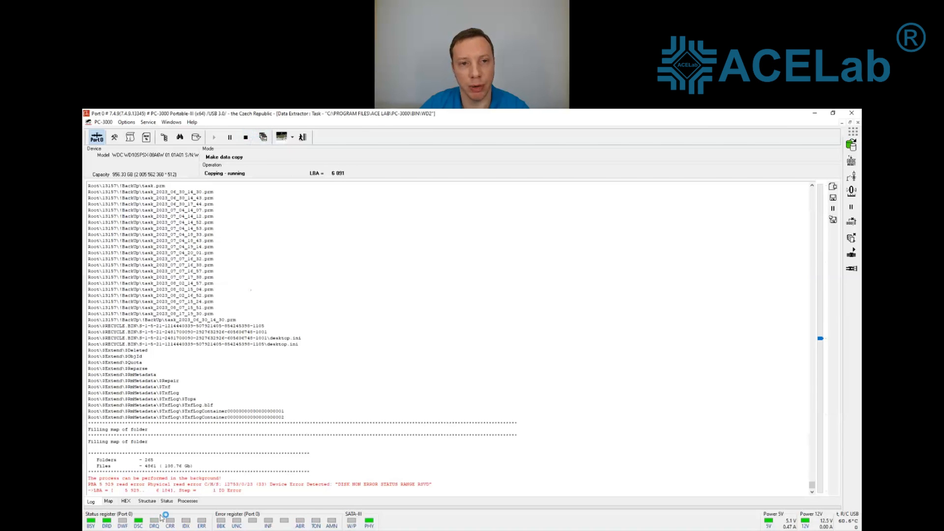
pyautogui.click(248, 140)
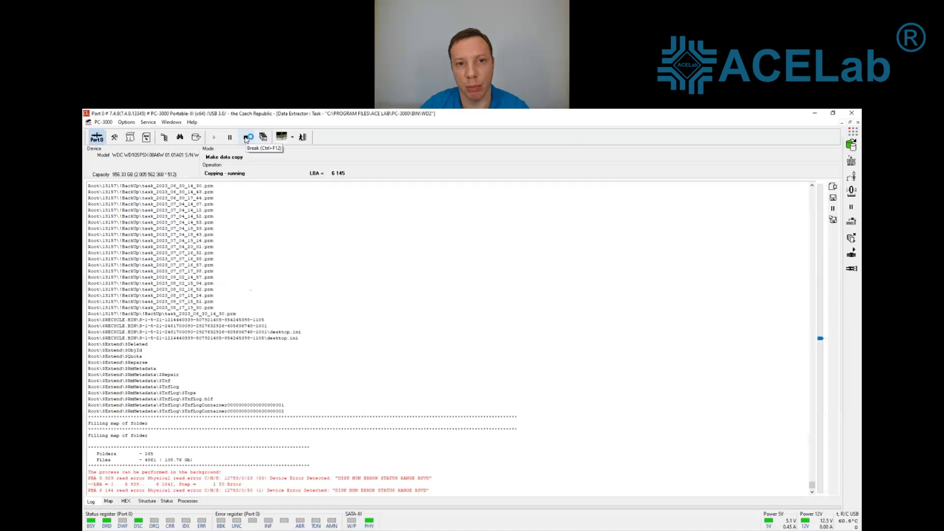
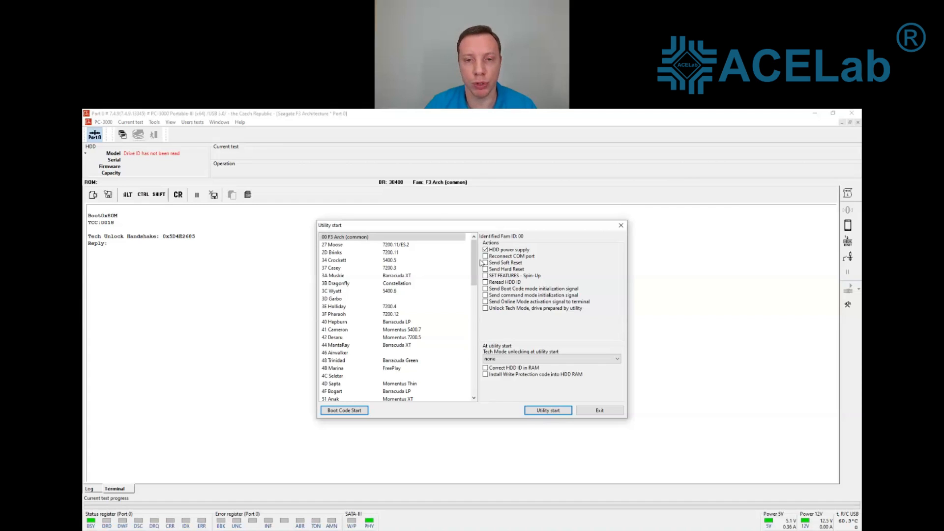
# Step: Unlock Tech Mode on the Seagate drive, start the utility for the AF Rosewood_AF family and show the terminal
pyautogui.click(485, 309)
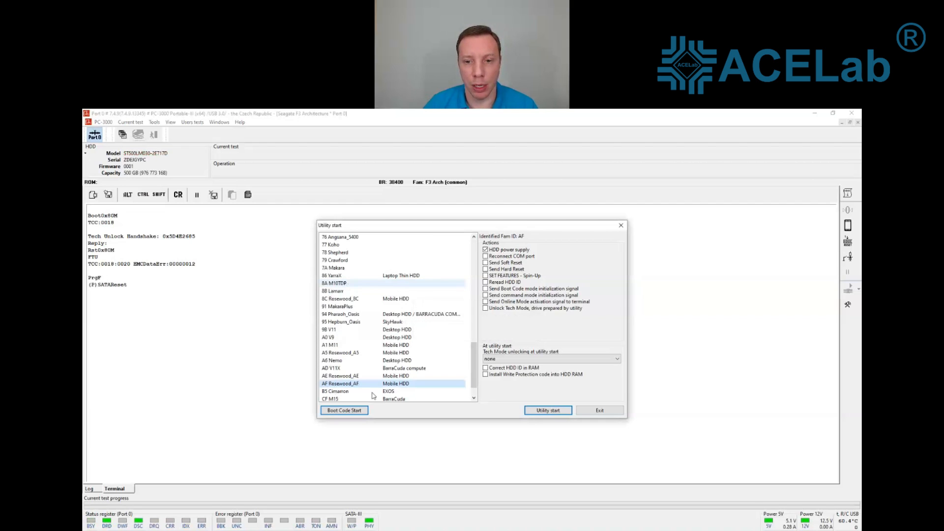
pyautogui.click(532, 410)
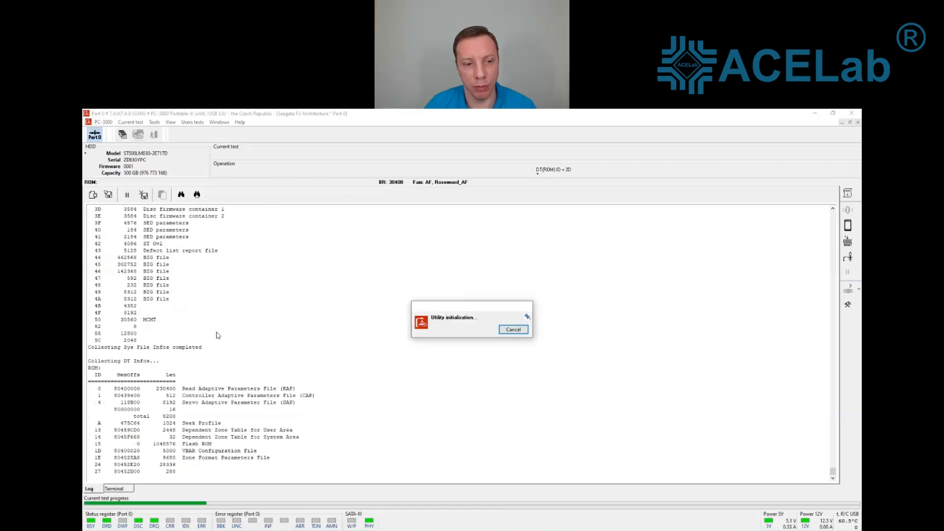
pyautogui.click(115, 488)
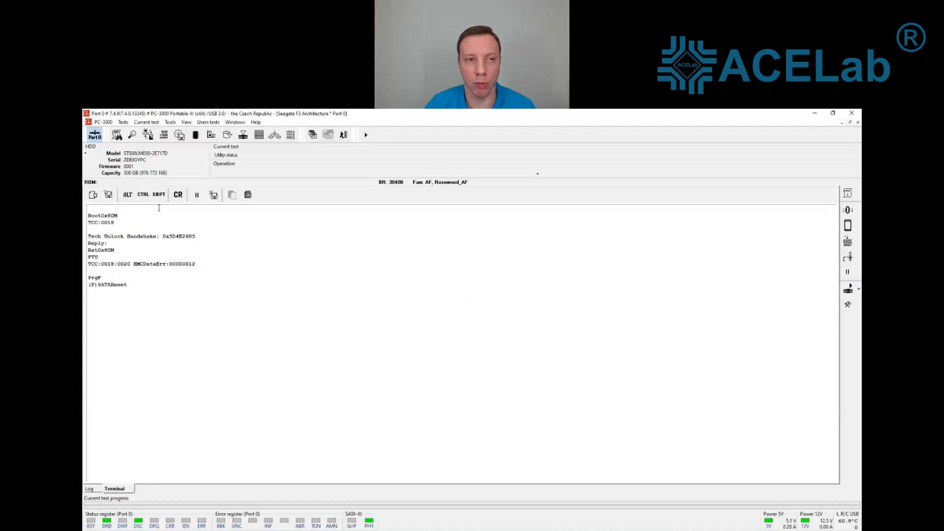
# Step: Start the HDD resources backup and create a profile for the drive with the proposed name and folder
pyautogui.click(180, 136)
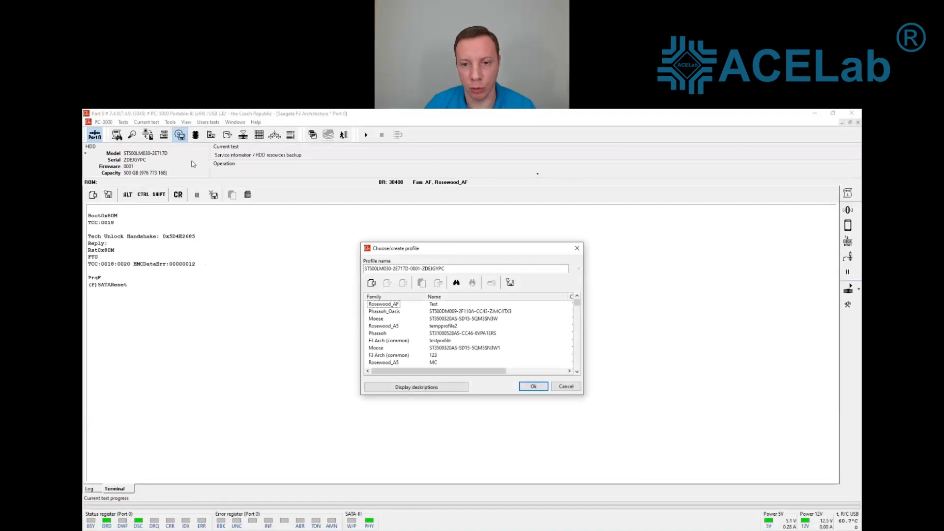
pyautogui.click(533, 387)
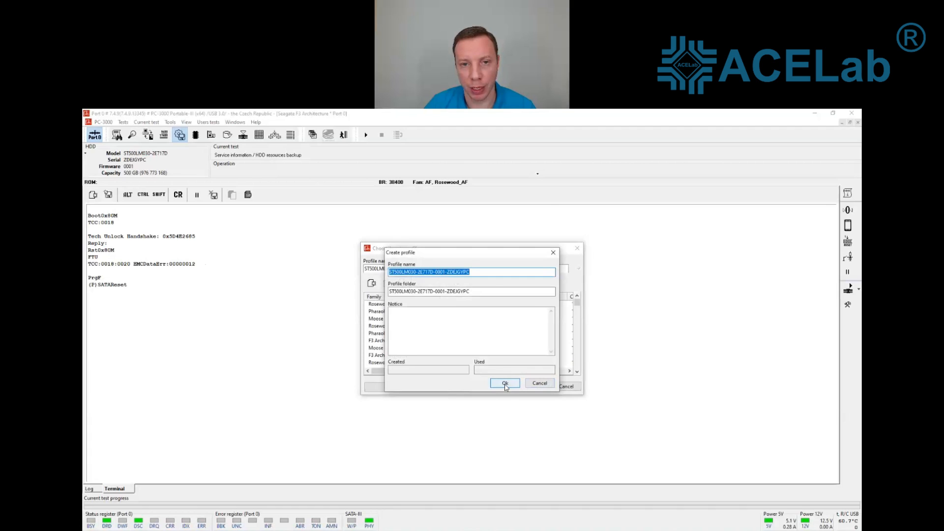
pyautogui.click(505, 384)
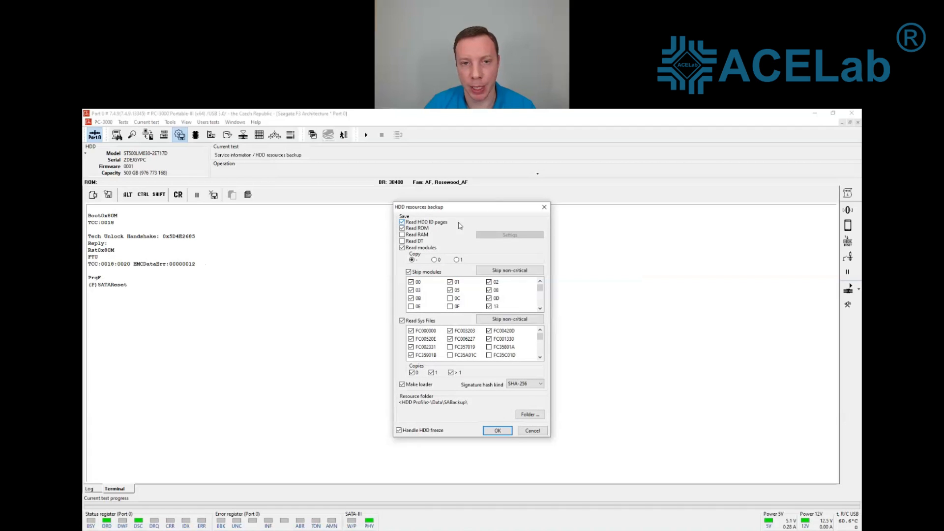
# Step: Back up the ROM and only copy 0 of the Sys Files, excluding HDD ID pages, modules and loader creation
pyautogui.click(412, 222)
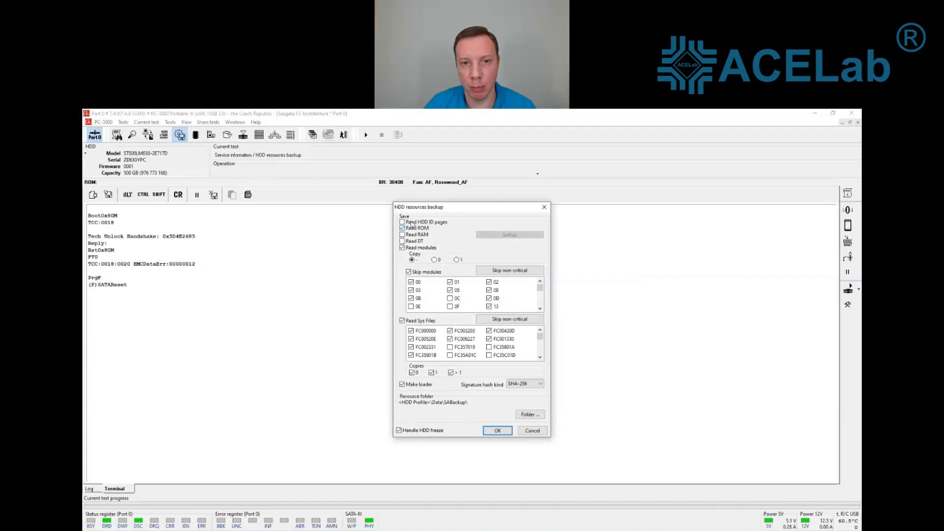
pyautogui.click(403, 248)
pyautogui.click(432, 373)
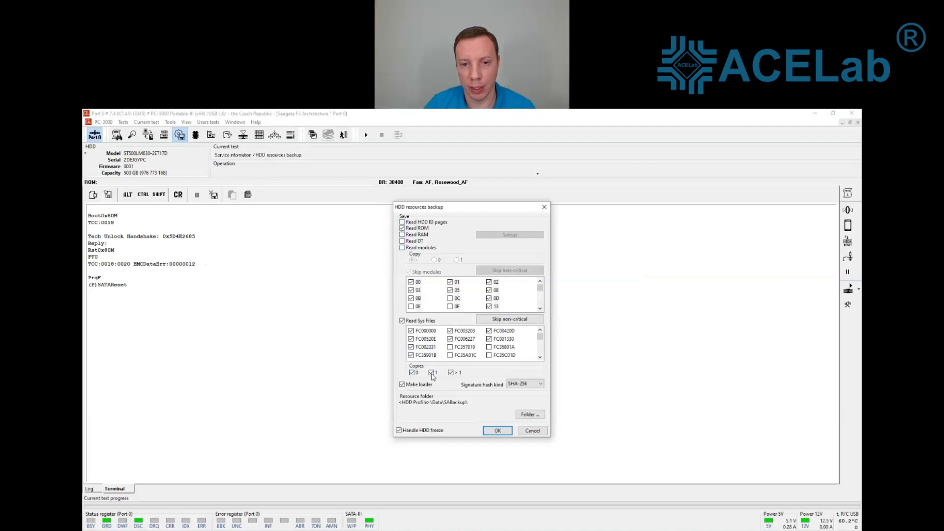
pyautogui.click(451, 374)
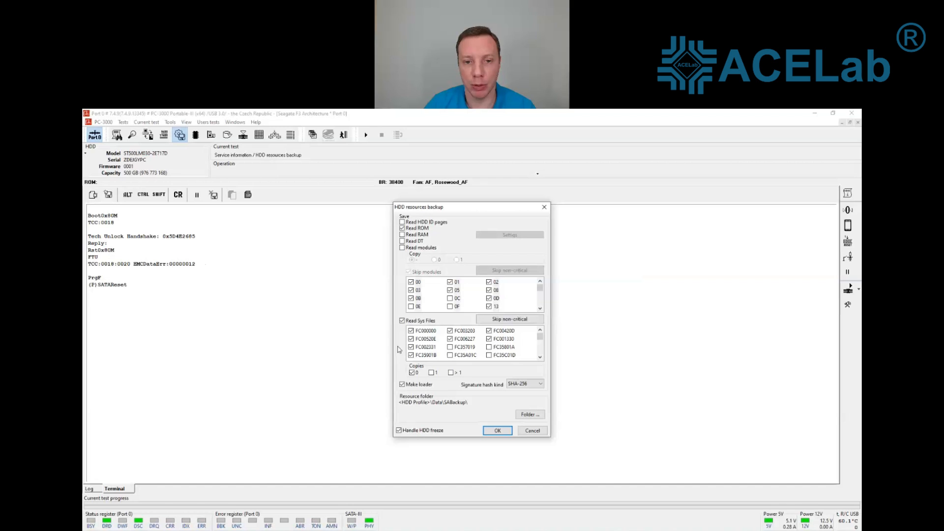
pyautogui.click(410, 385)
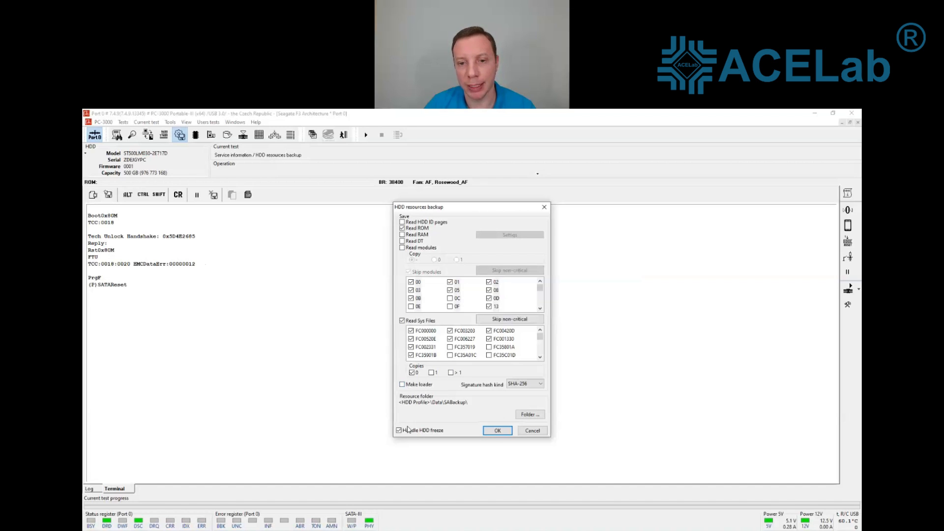
pyautogui.click(497, 431)
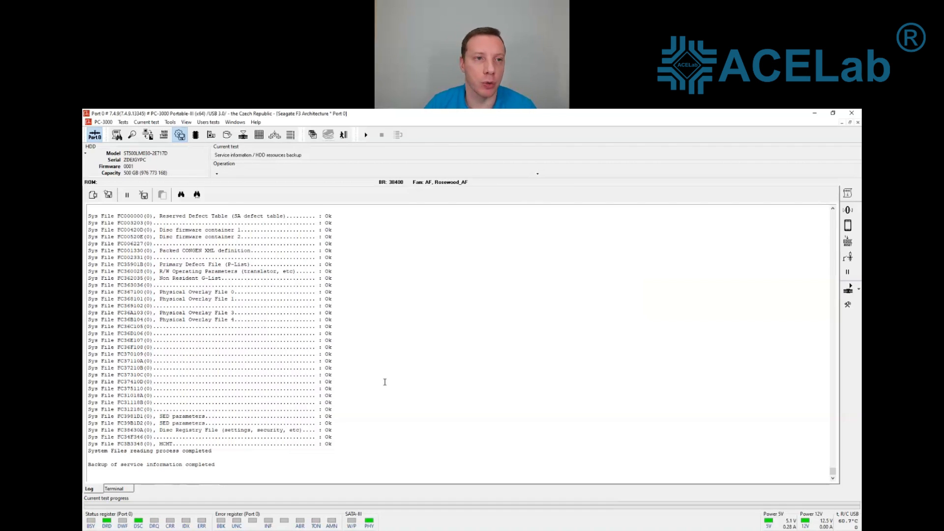
# Step: Start AFH works at a terminal baud rate of 460800 and read the ROM via ATA into the HDD profile file
pyautogui.click(170, 122)
pyautogui.moveTo(177, 134)
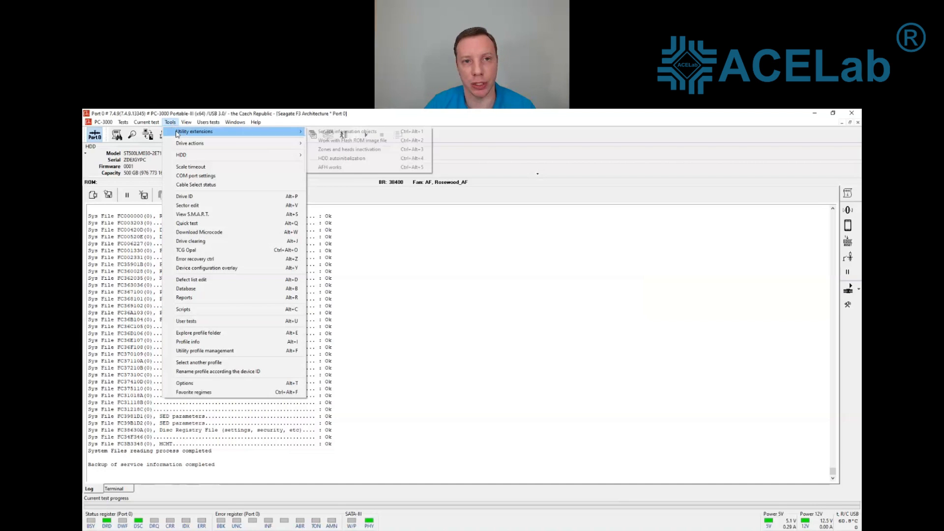
pyautogui.click(334, 168)
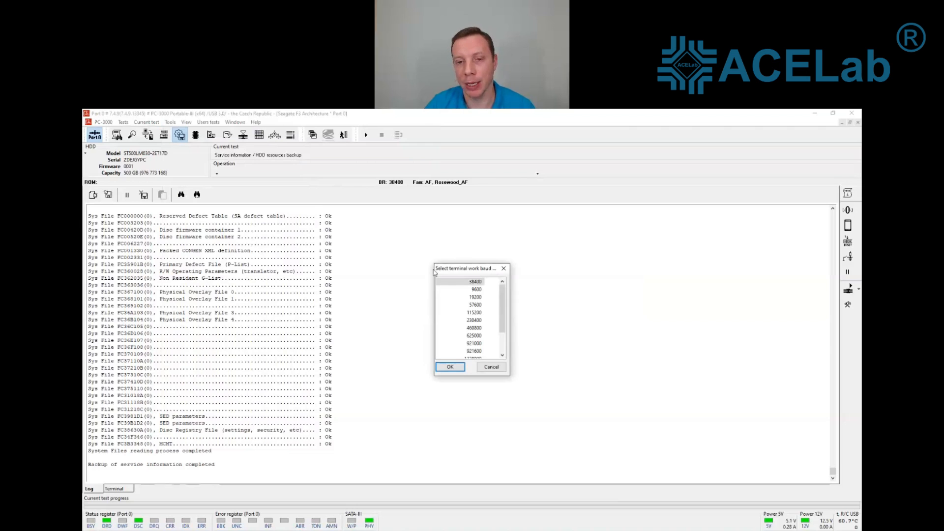
pyautogui.click(475, 328)
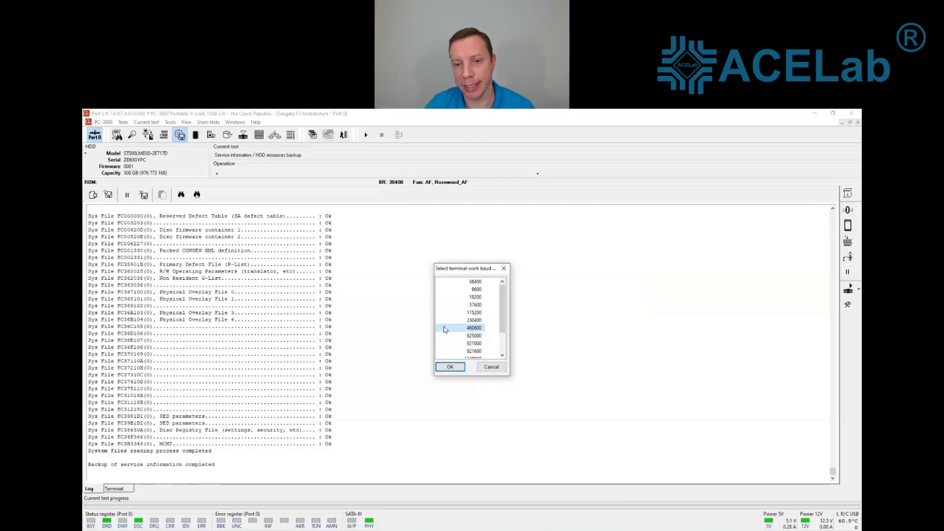
pyautogui.click(451, 368)
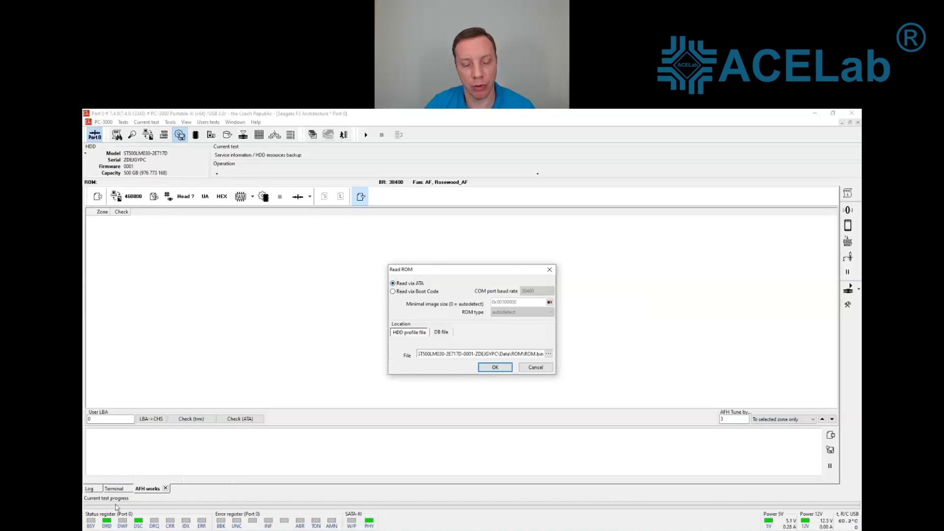
pyautogui.click(494, 368)
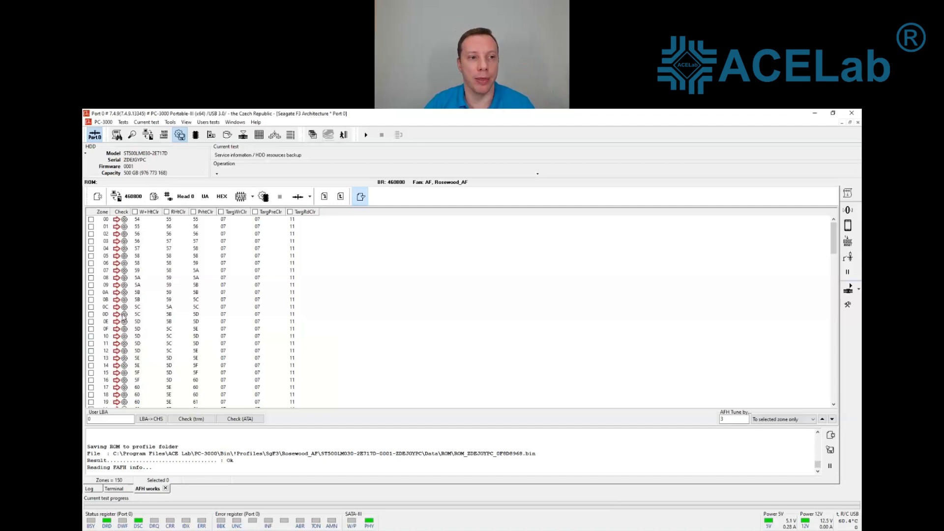
# Step: Look through the AFH zone table for head 0 and select the RHtClr and PrHtClr parameters
pyautogui.scroll(-20, 110, 265)
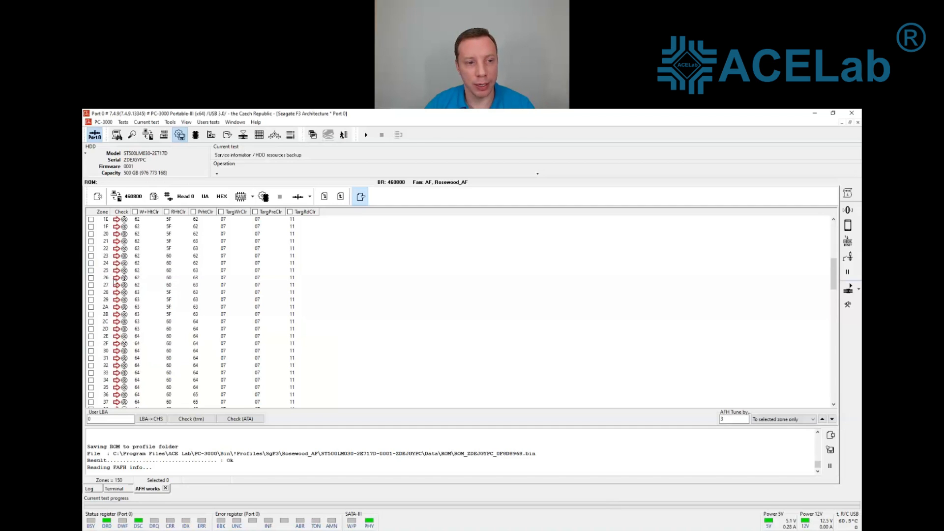
pyautogui.scroll(20, 115, 280)
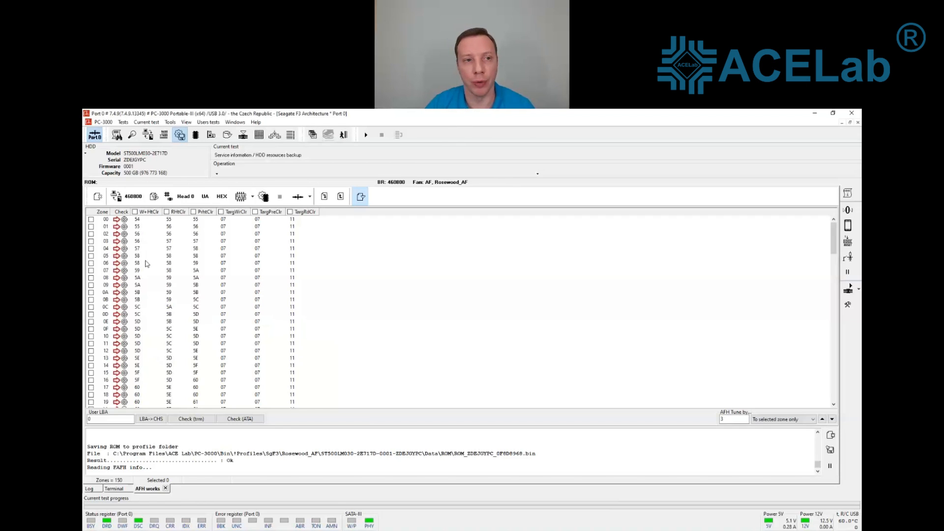
pyautogui.click(167, 212)
pyautogui.click(194, 212)
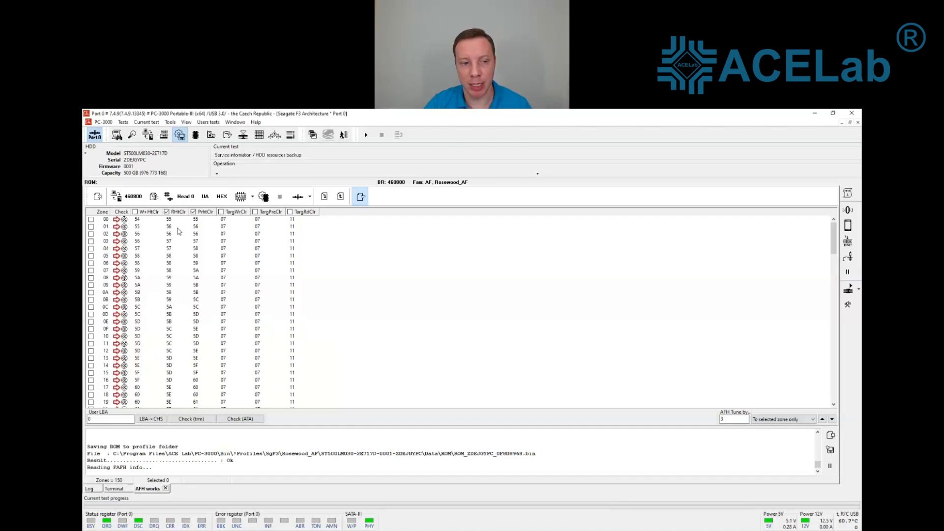
# Step: Set the User LBA to 5000000 and convert it to CHS
pyautogui.doubleClick(103, 421)
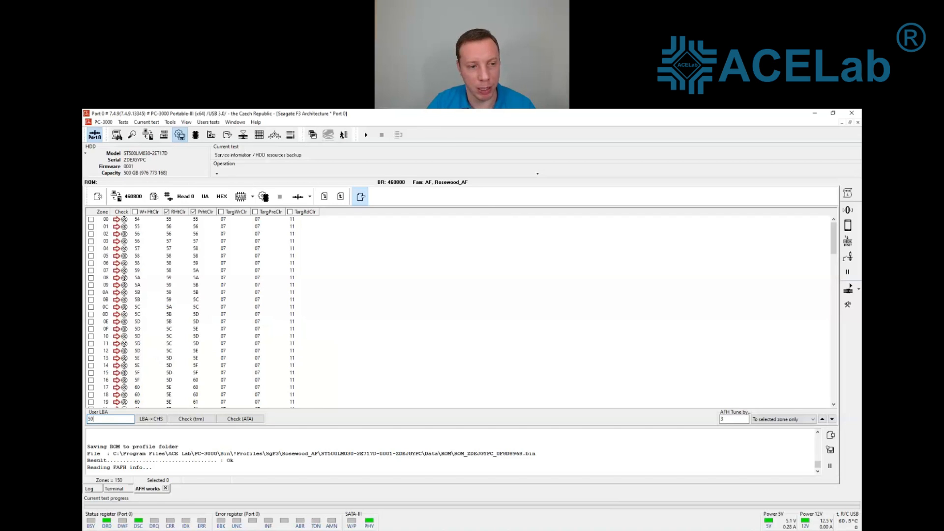
pyautogui.write('5000000')
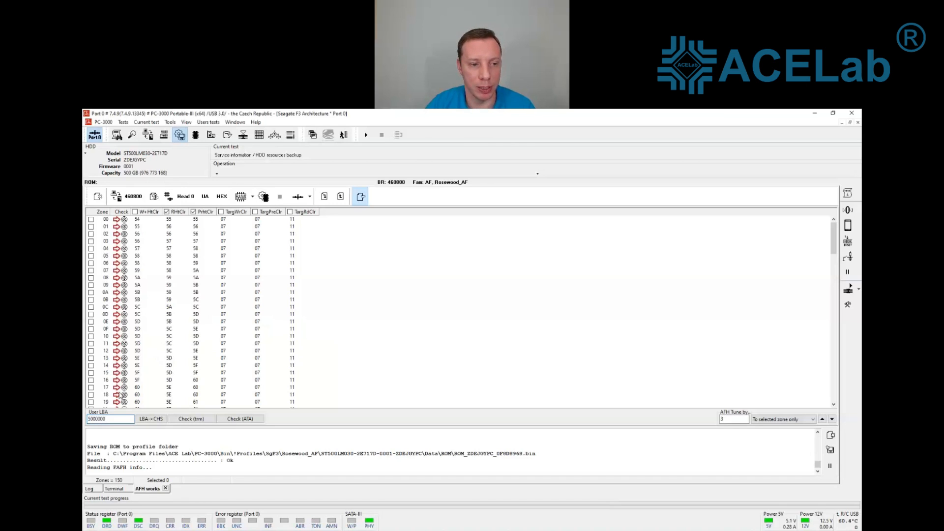
pyautogui.doubleClick(111, 421)
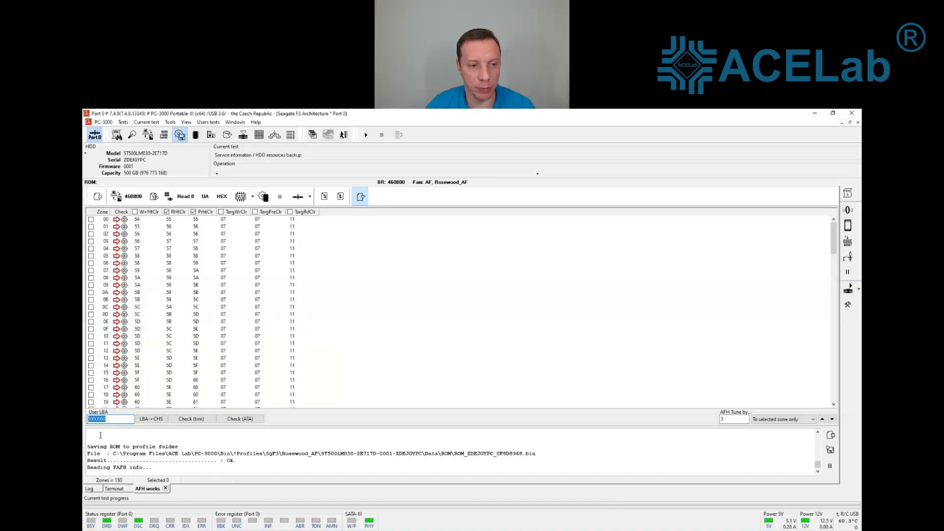
pyautogui.click(152, 421)
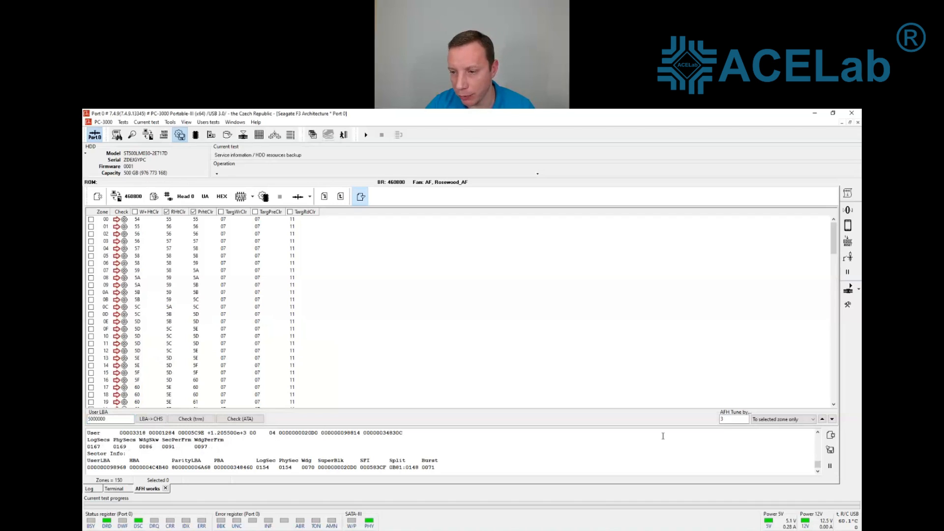
# Step: Examine the Track Info for the converted LBA and highlight its logical head and zone values
pyautogui.click(818, 433)
pyautogui.click(818, 433)
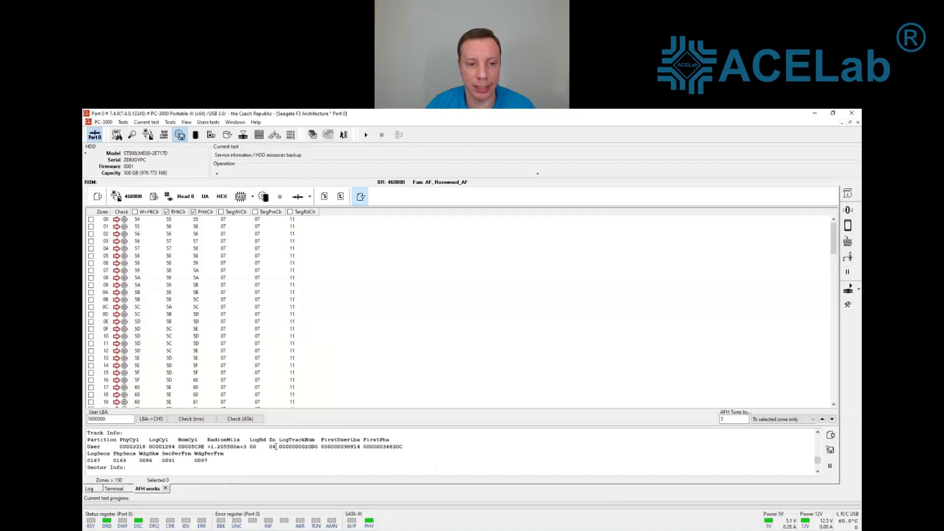
pyautogui.doubleClick(253, 447)
pyautogui.doubleClick(272, 447)
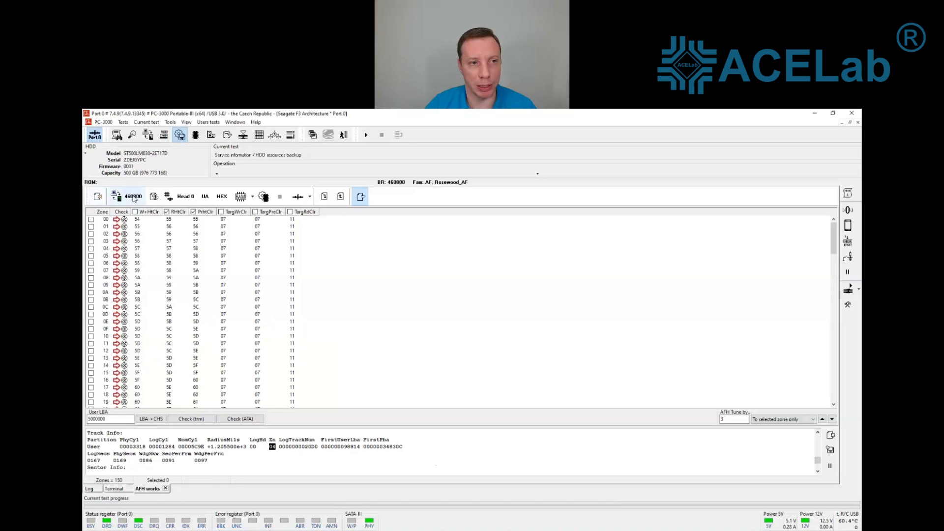
# Step: Look through the AFH works settings for terminal baud rate, head selection, UA and HEX, keeping head 0 selected
pyautogui.click(135, 198)
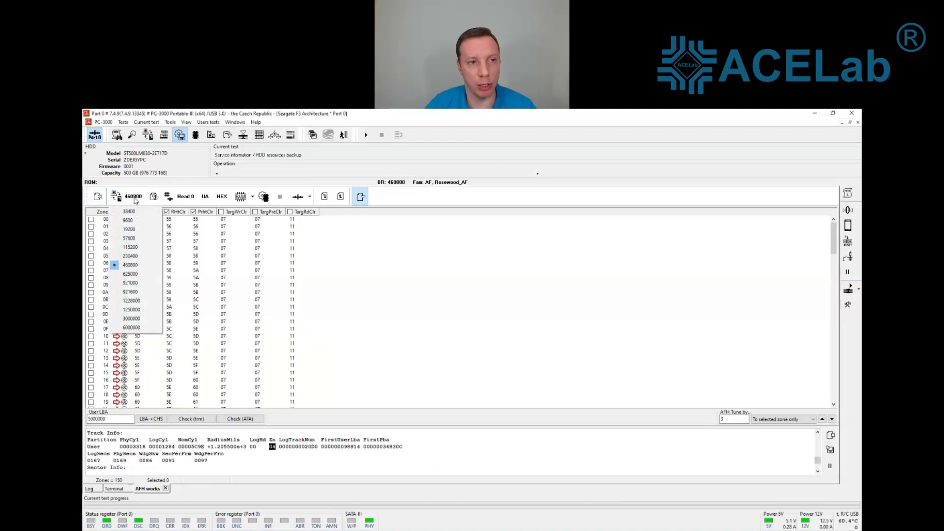
pyautogui.click(136, 200)
pyautogui.click(135, 199)
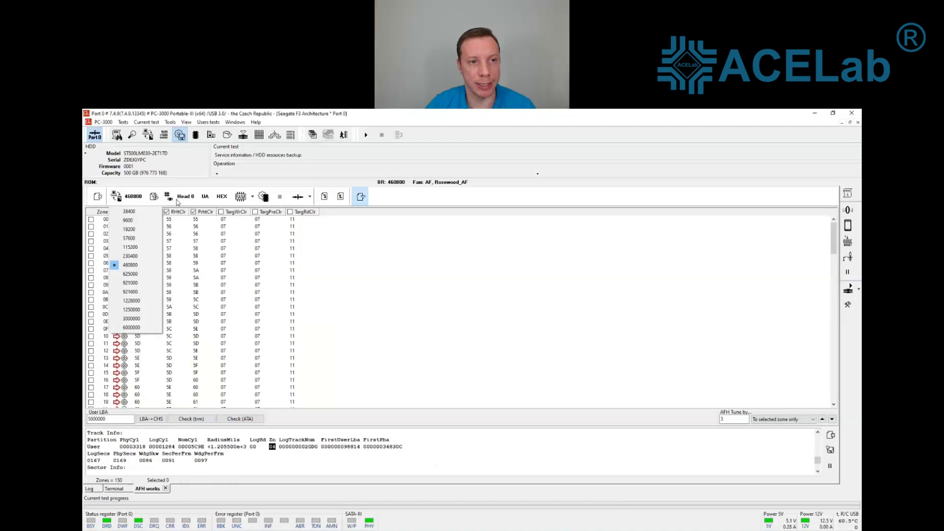
pyautogui.click(184, 199)
pyautogui.click(184, 199)
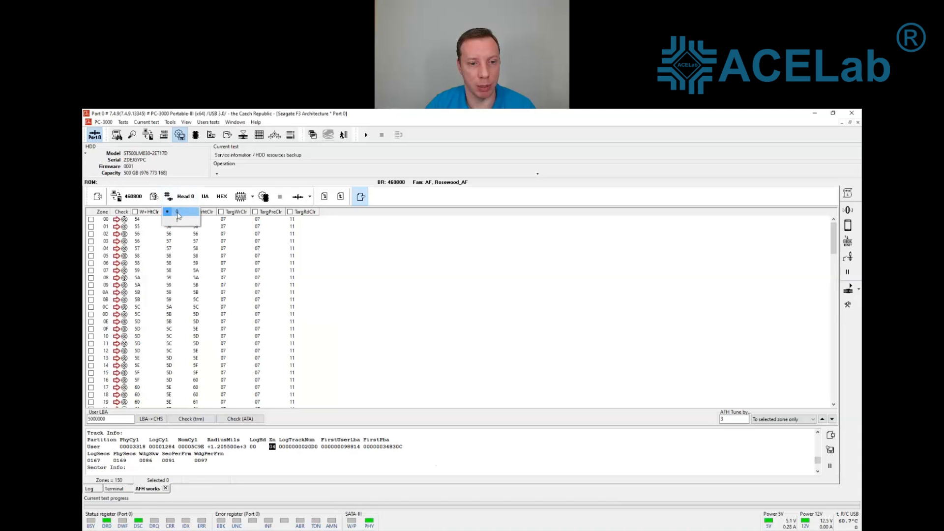
pyautogui.click(178, 214)
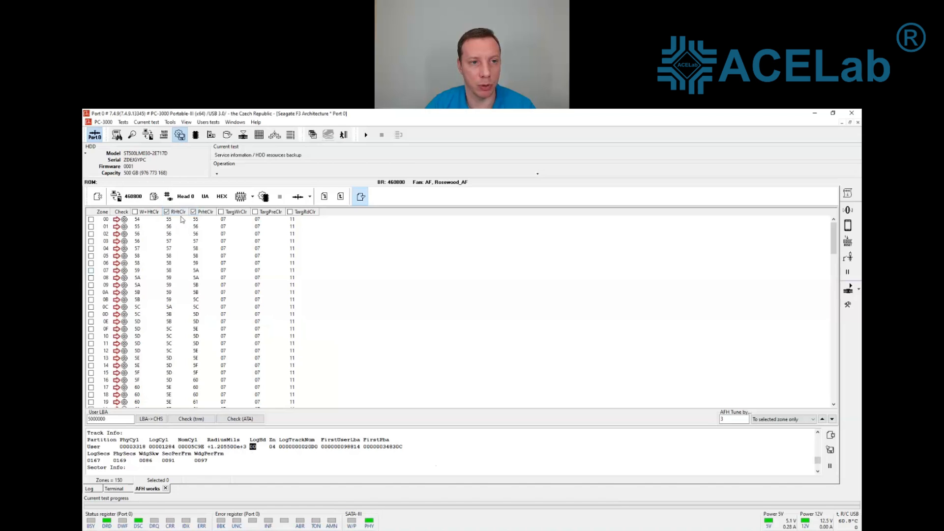
pyautogui.click(207, 199)
pyautogui.click(208, 199)
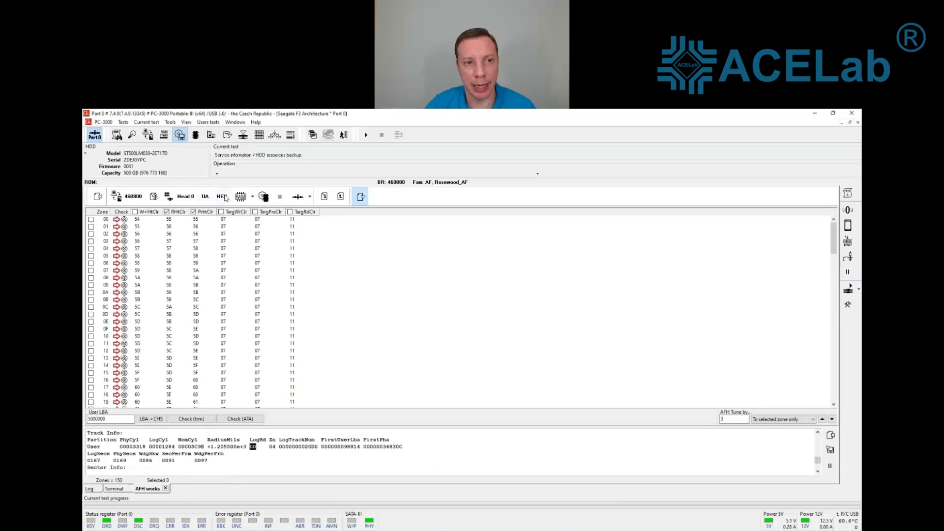
pyautogui.click(223, 198)
pyautogui.click(224, 199)
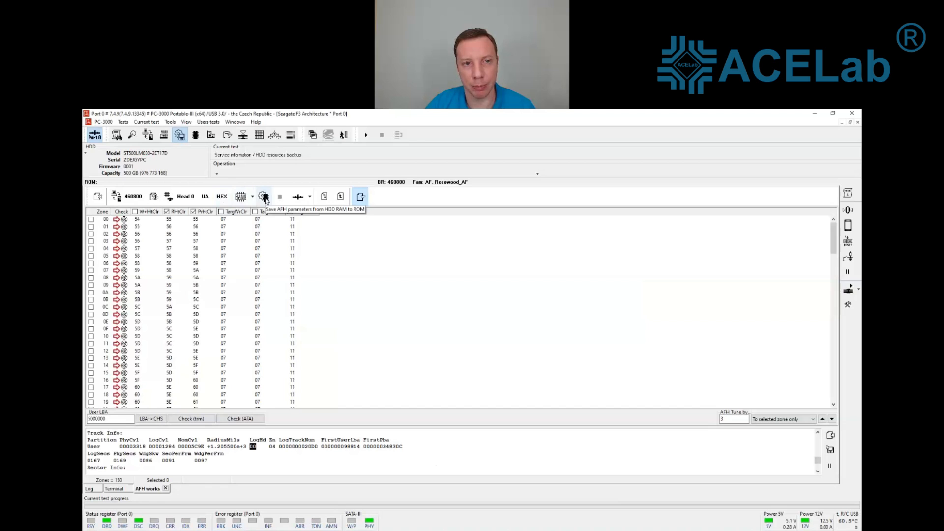
# Step: Try to set up the "Write block" load to HDD RAM with FC00420D.rpm from the SABackup\SysFiles\Copy0 folder
pyautogui.click(310, 197)
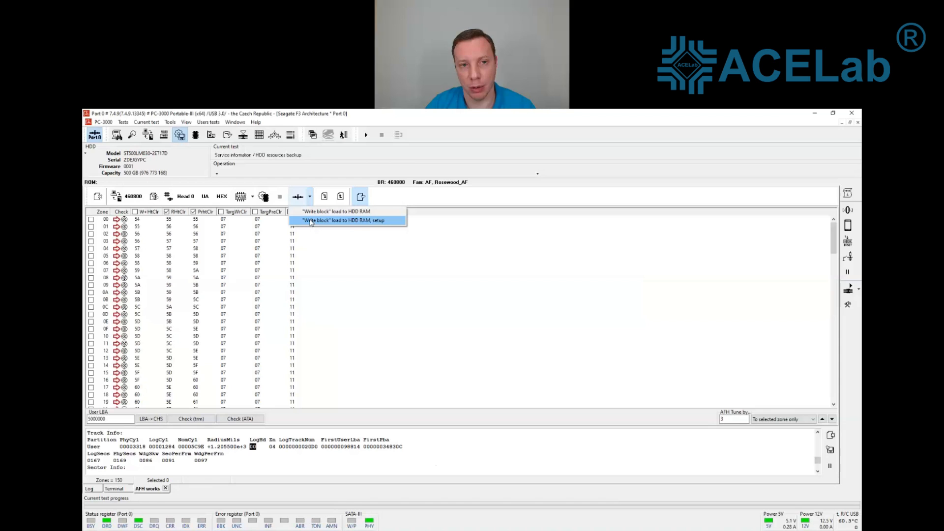
pyautogui.click(313, 221)
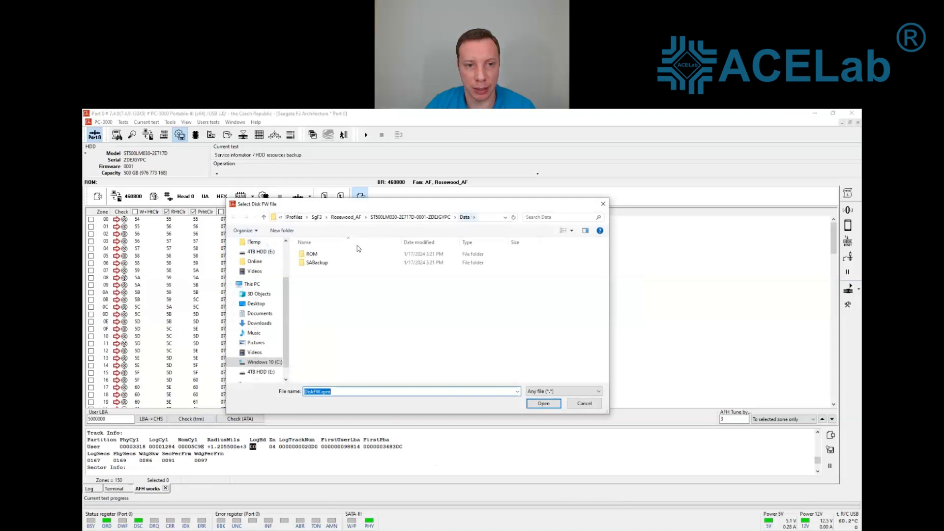
pyautogui.click(317, 263)
pyautogui.doubleClick(317, 263)
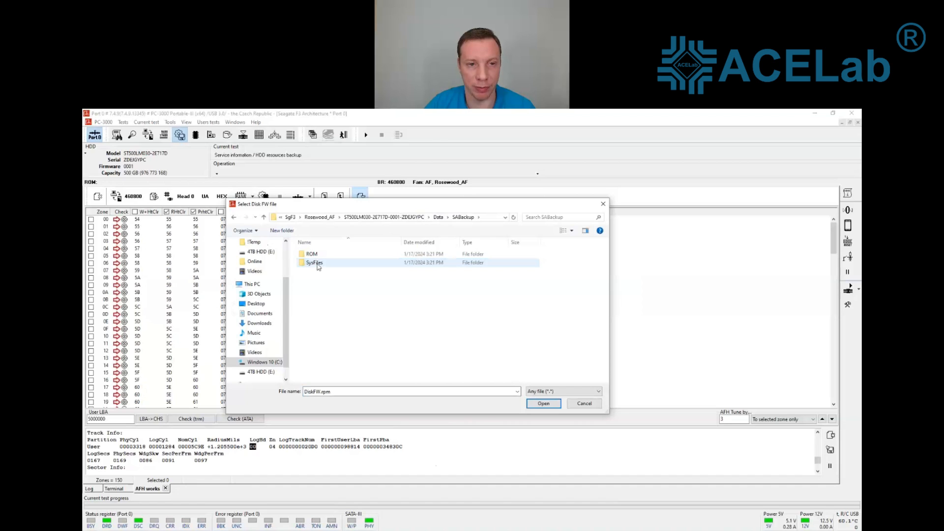
pyautogui.doubleClick(317, 264)
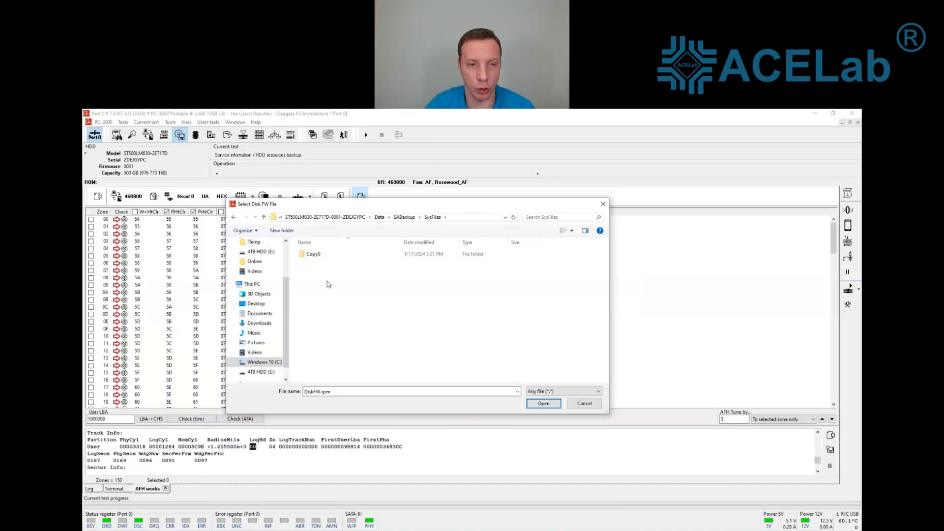
pyautogui.doubleClick(319, 255)
pyautogui.click(326, 341)
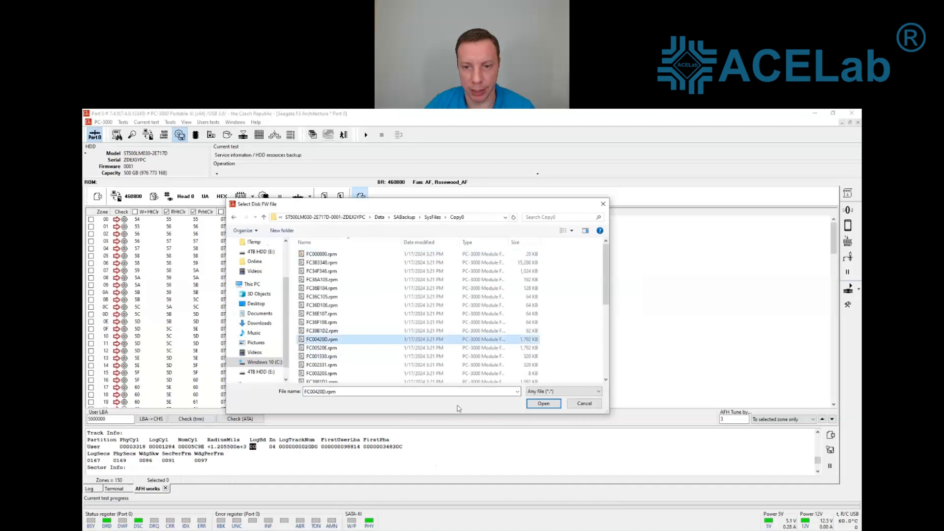
pyautogui.click(541, 406)
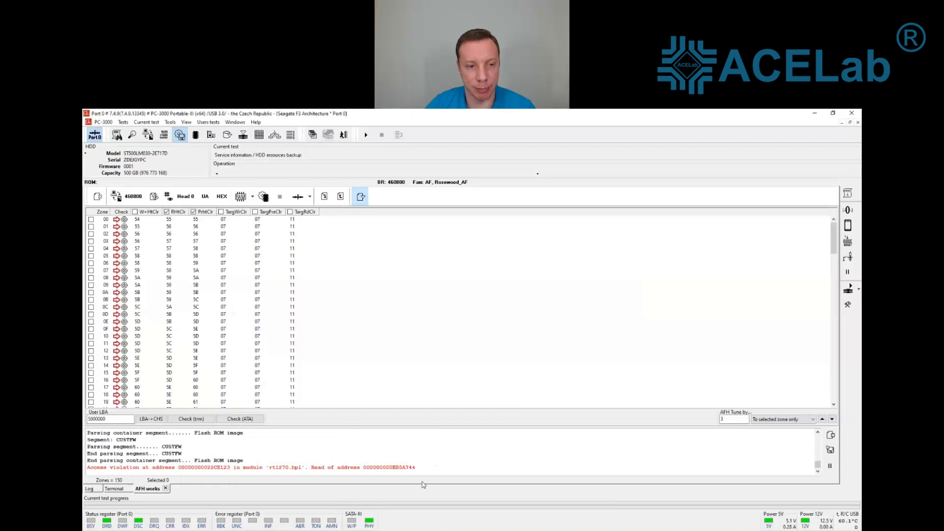
pyautogui.moveTo(412, 467); pyautogui.dragTo(87, 467)
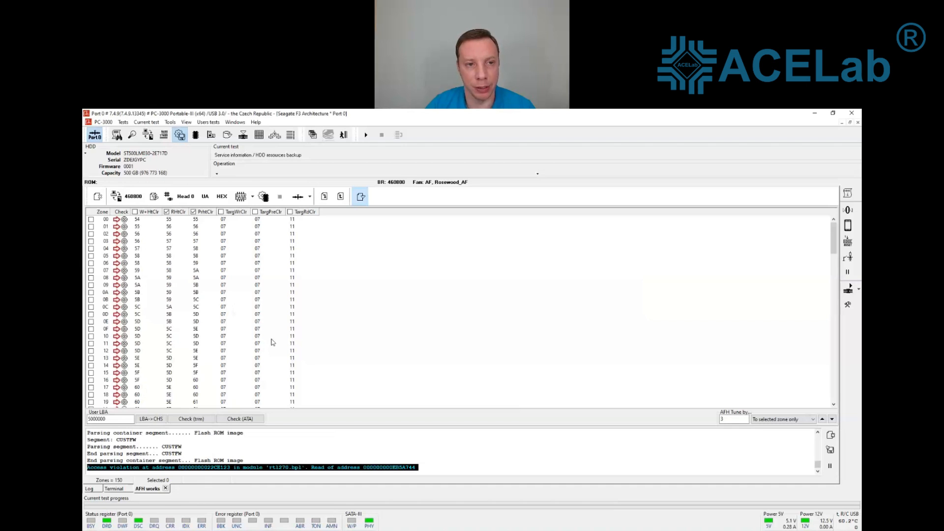
# Step: Set up the "Write block" load to HDD RAM using FC00520E.rpm from the Copy0 folder
pyautogui.click(310, 197)
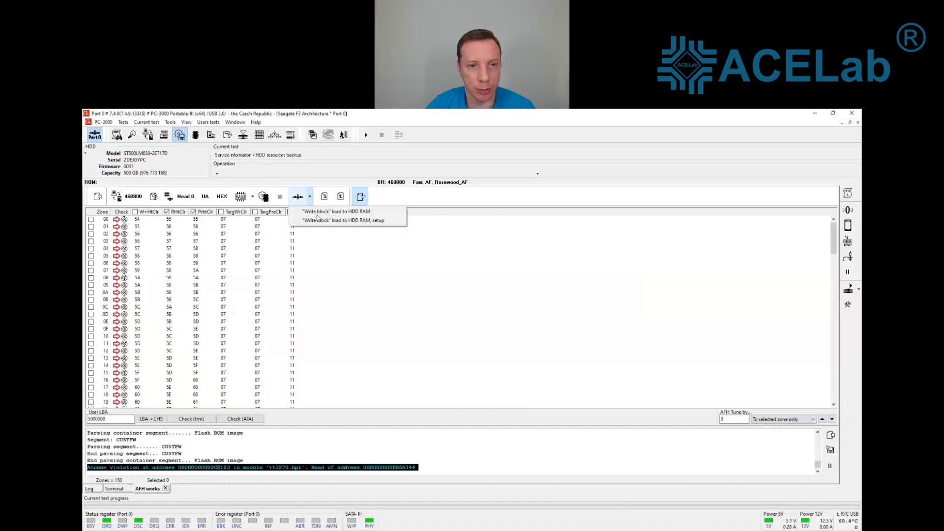
pyautogui.click(327, 223)
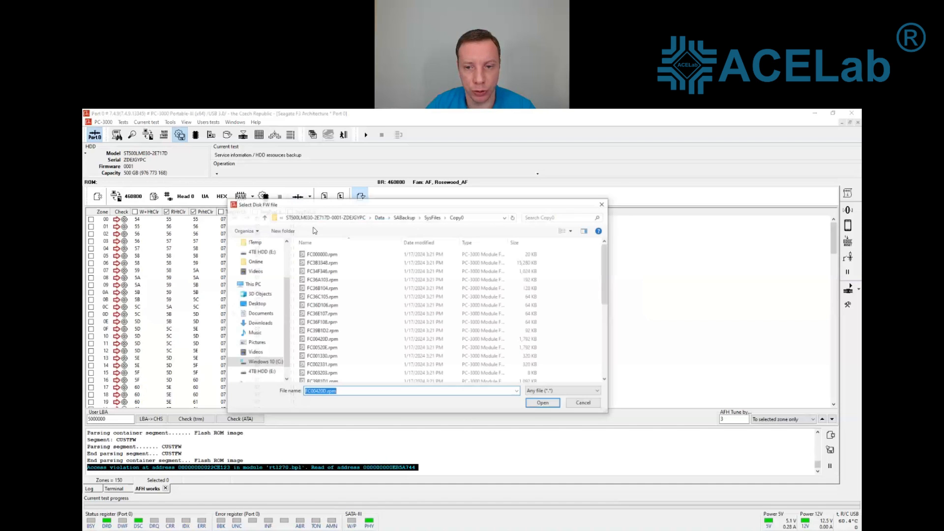
pyautogui.click(607, 379)
pyautogui.scroll(1, 438, 305)
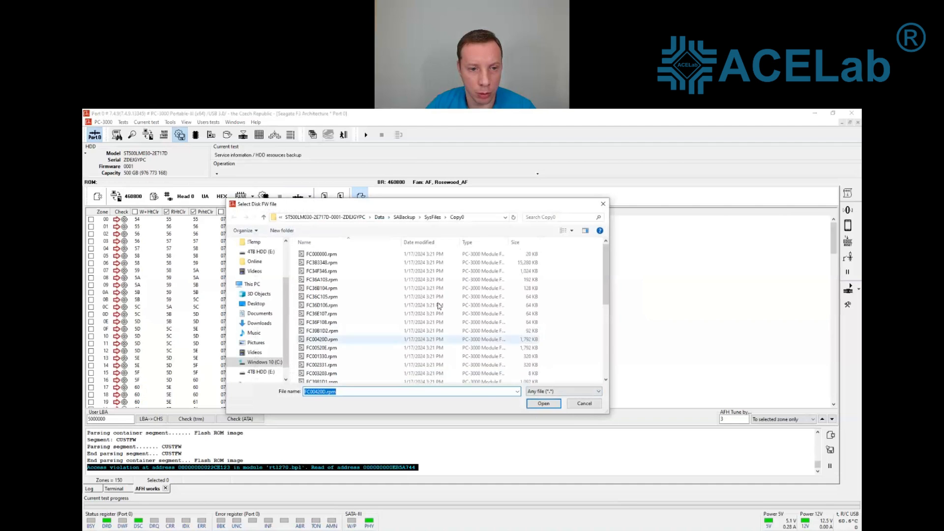
pyautogui.doubleClick(325, 350)
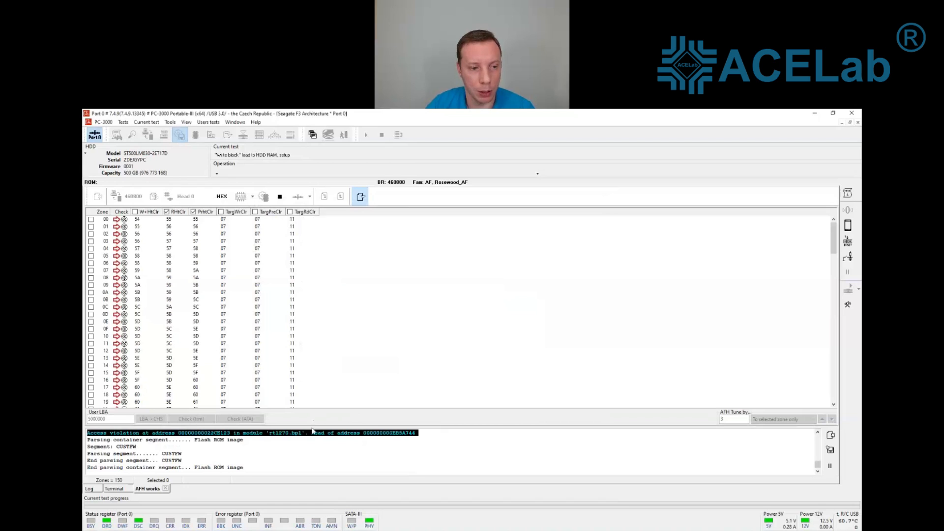
# Step: Check the log for the outcome of the write block setup and return to AFH works
pyautogui.click(91, 489)
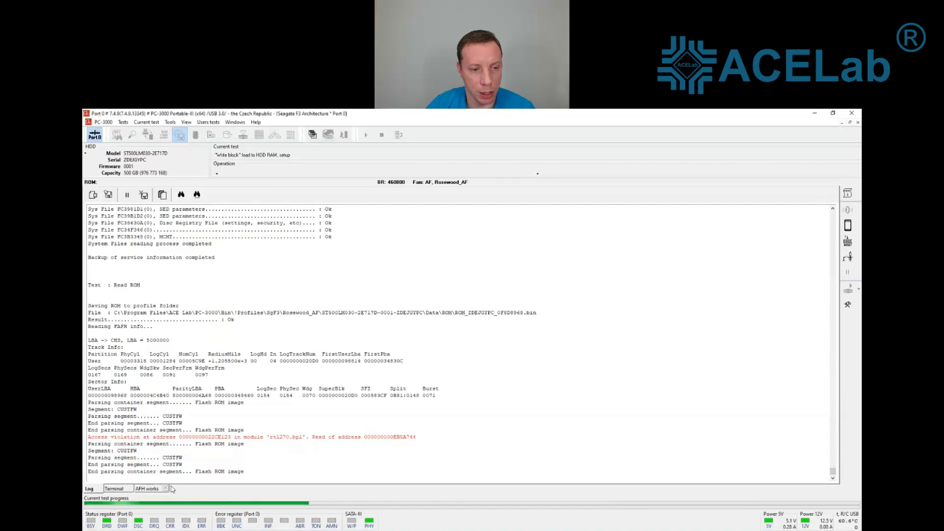
pyautogui.click(147, 489)
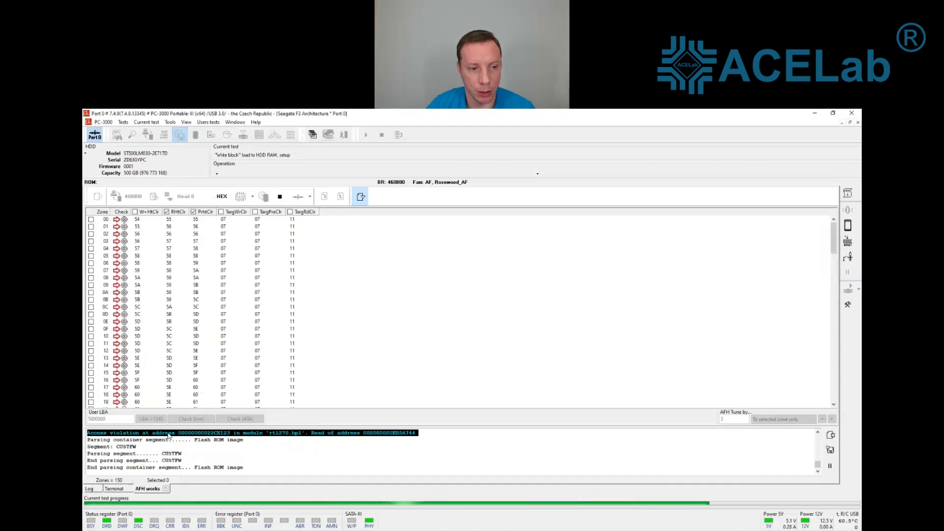
pyautogui.click(91, 490)
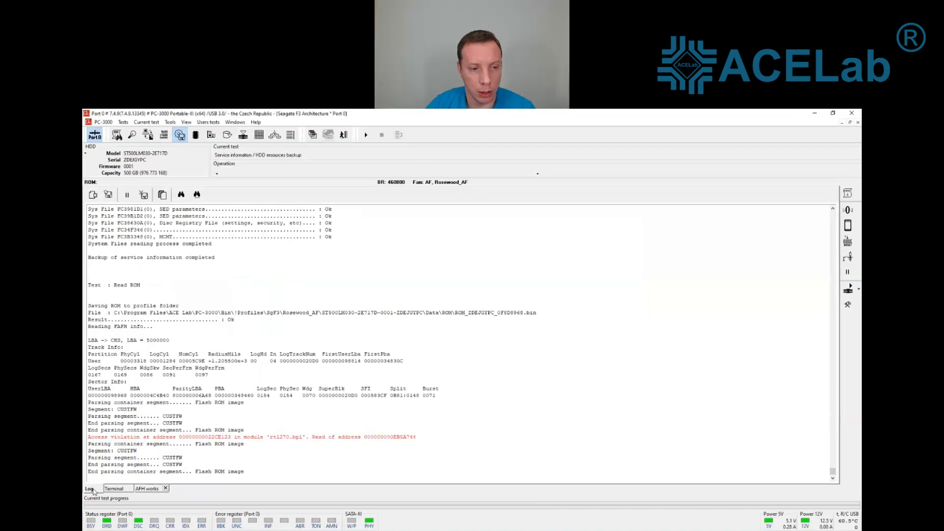
pyautogui.click(154, 490)
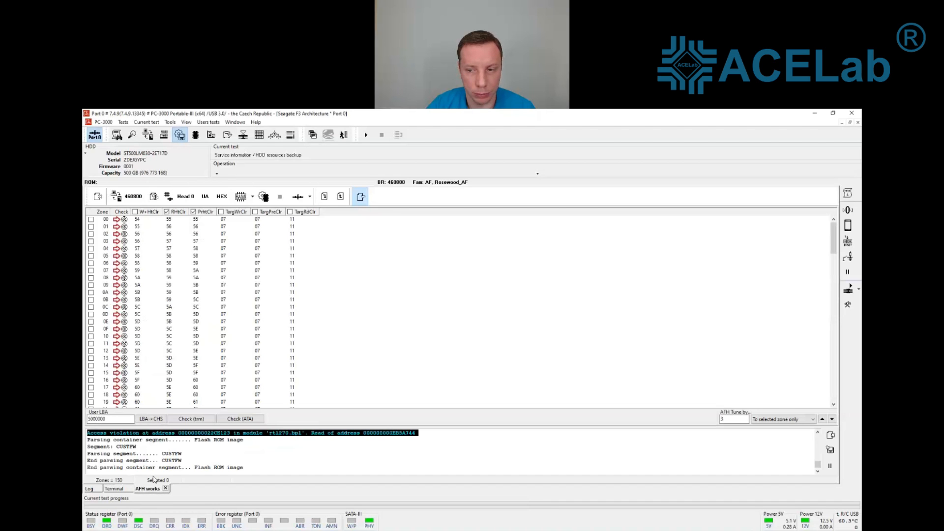
pyautogui.click(99, 491)
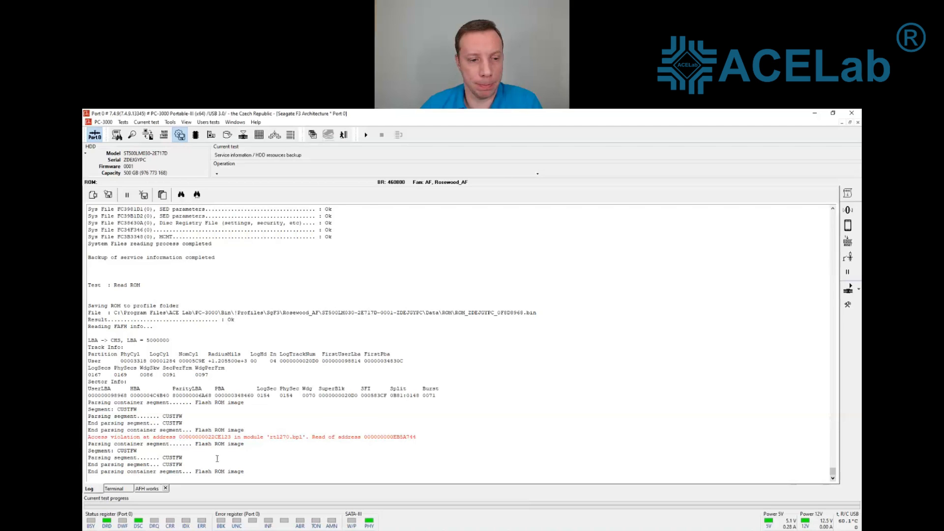
pyautogui.click(150, 489)
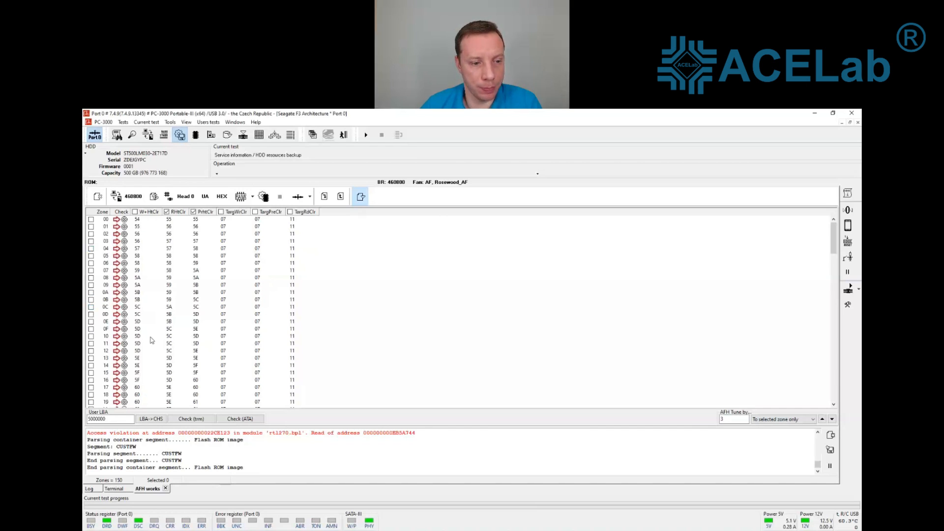
# Step: Check zone 04 and raise its RHtClr and PrHtClr values by 3, tuning the selected zone only
pyautogui.click(105, 249)
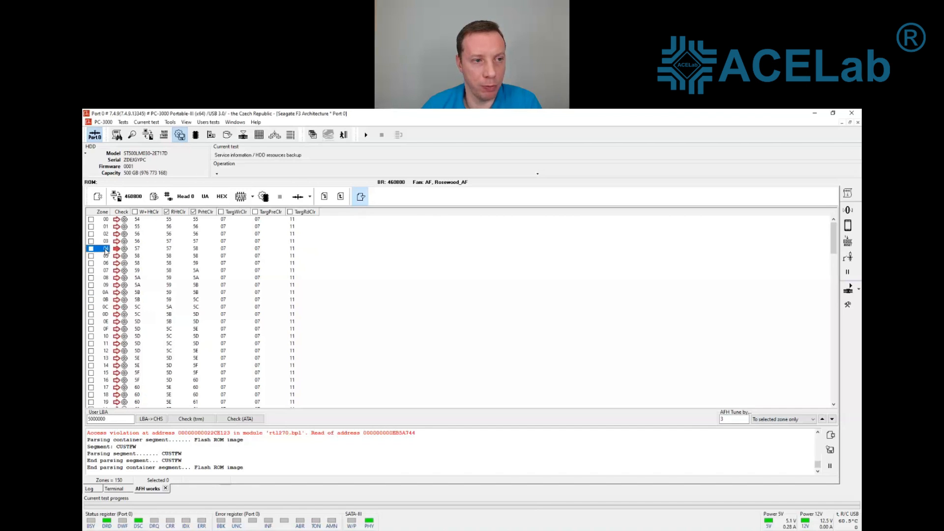
pyautogui.click(91, 249)
pyautogui.click(185, 249)
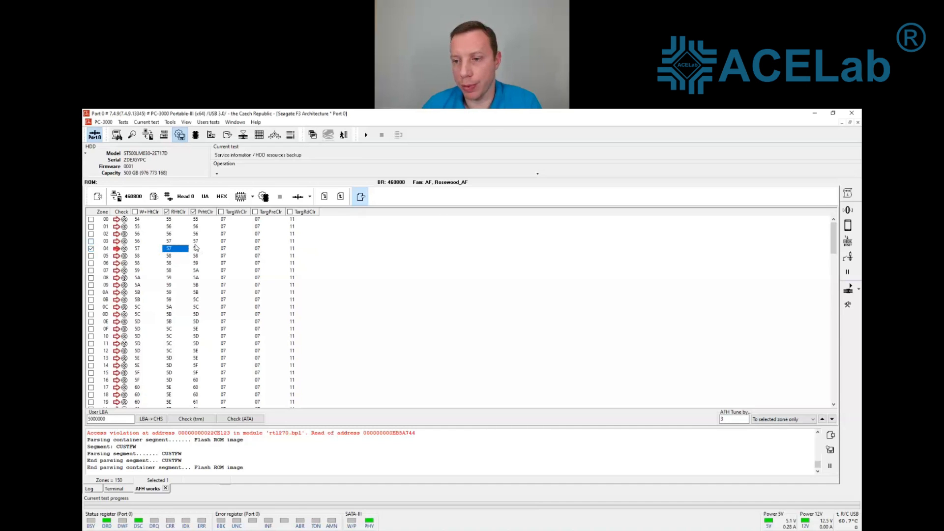
pyautogui.click(728, 420)
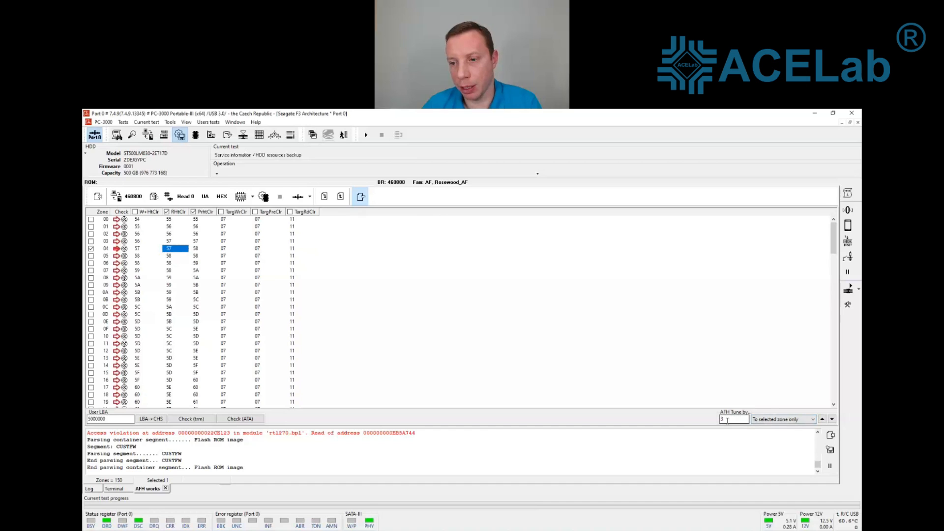
pyautogui.click(724, 419)
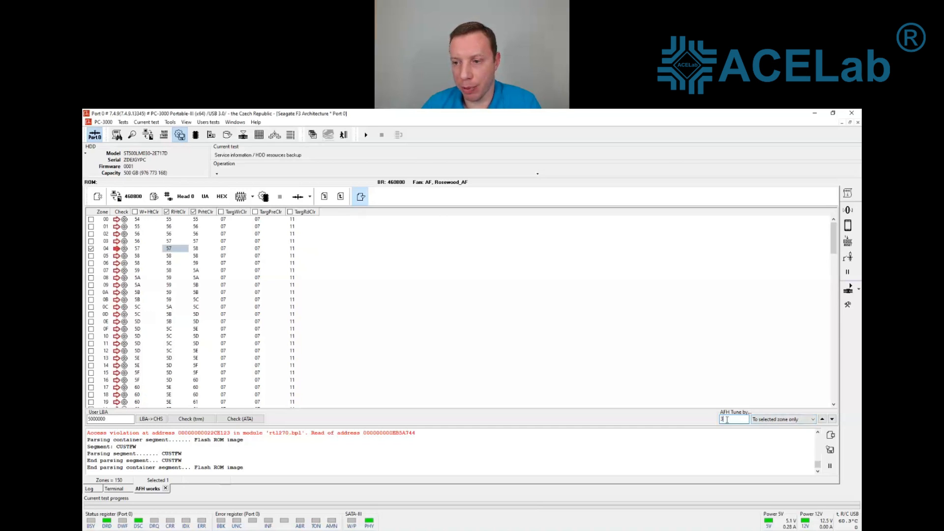
pyautogui.click(813, 421)
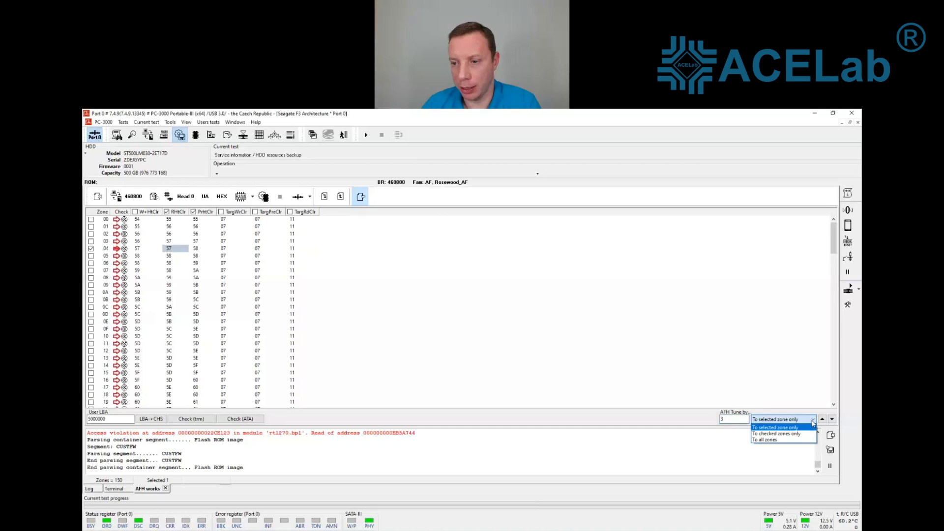
pyautogui.click(779, 427)
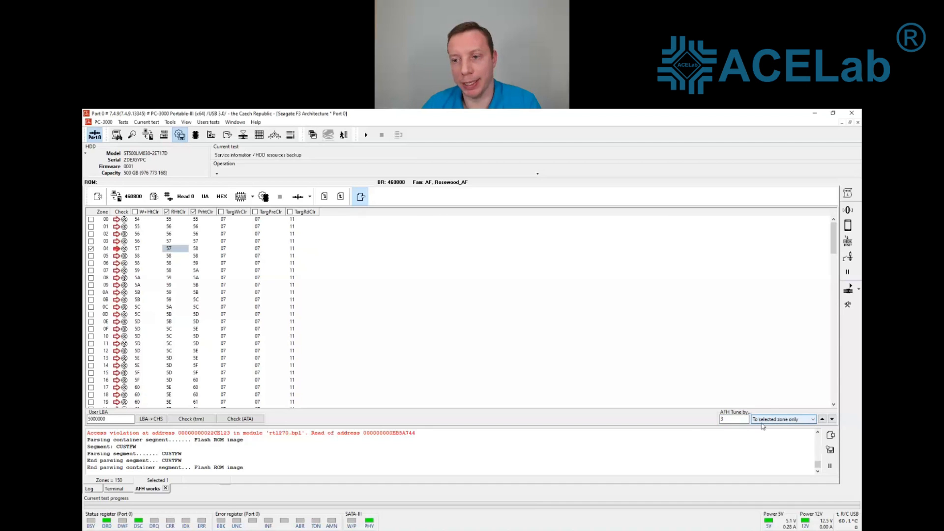
pyautogui.click(822, 419)
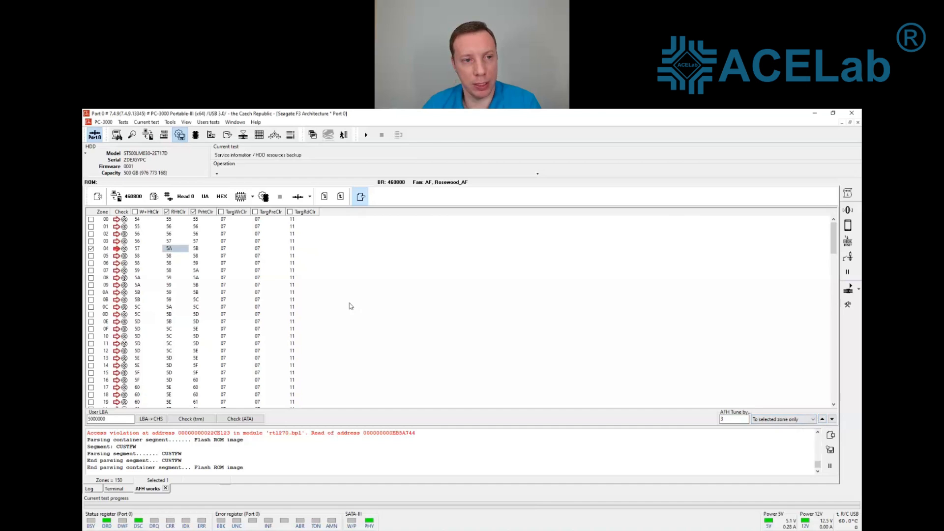
# Step: Raise zone 04's parameters by another 3, bringing RHtClr to 5D and PrHtClr to 5E
pyautogui.click(201, 249)
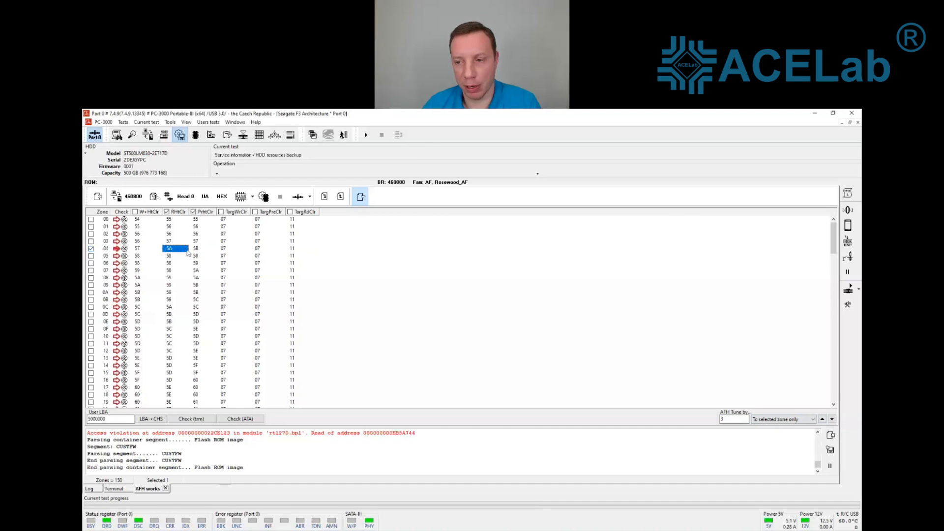
pyautogui.click(822, 419)
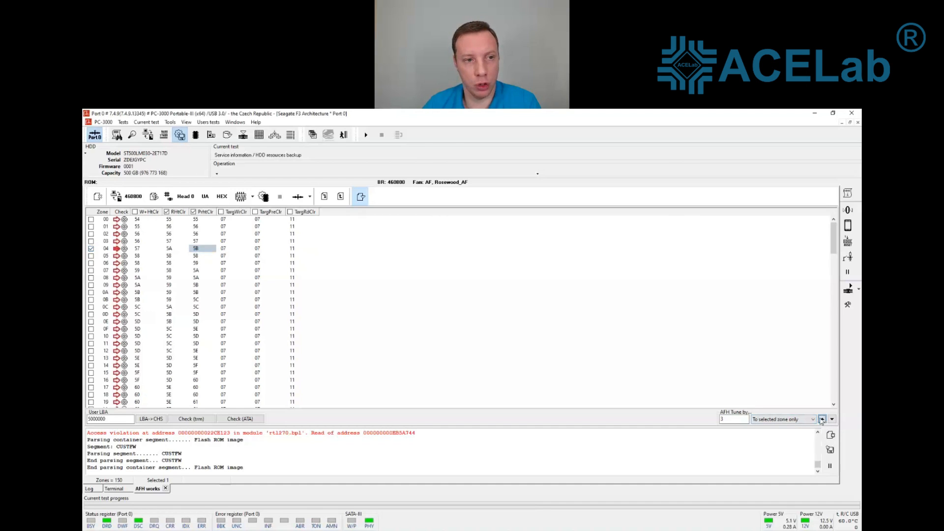
pyautogui.click(197, 249)
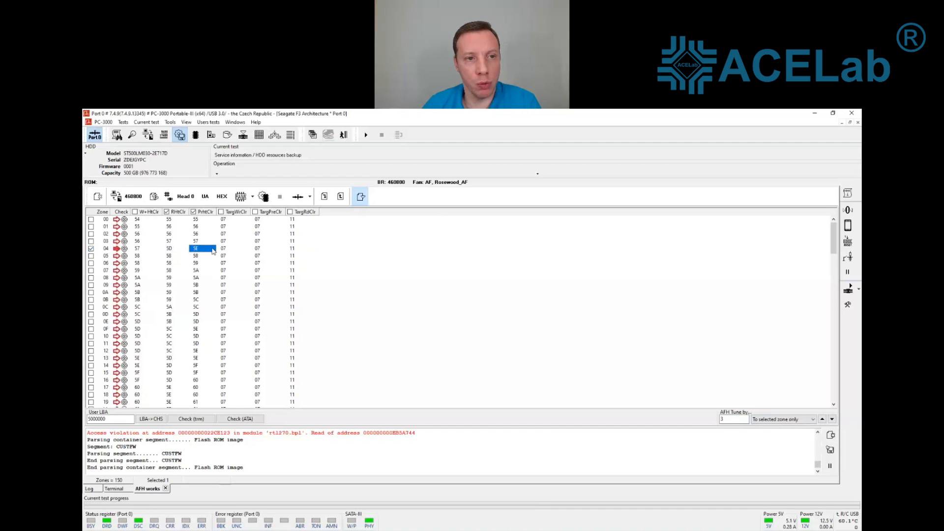
# Step: Apply the AFH parameters to the selected zone only, switching to ATA mode after execution
pyautogui.click(241, 197)
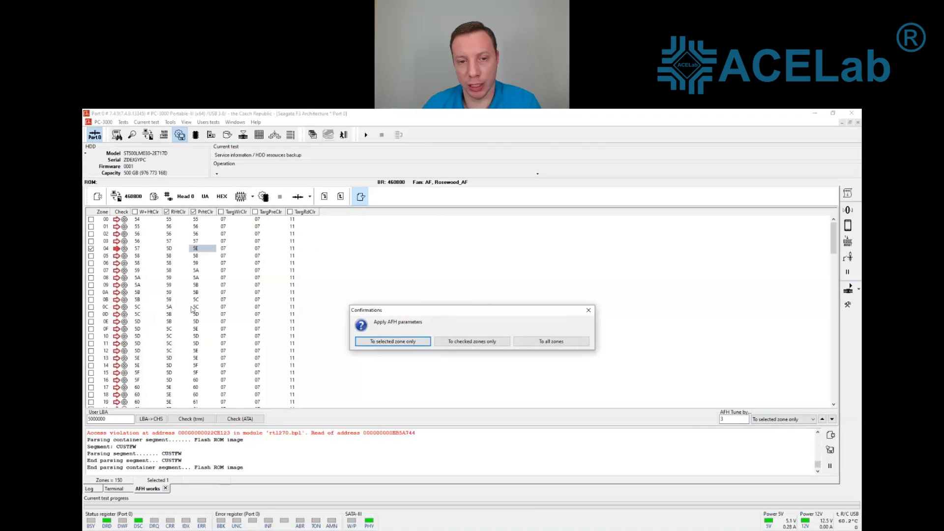
pyautogui.click(396, 343)
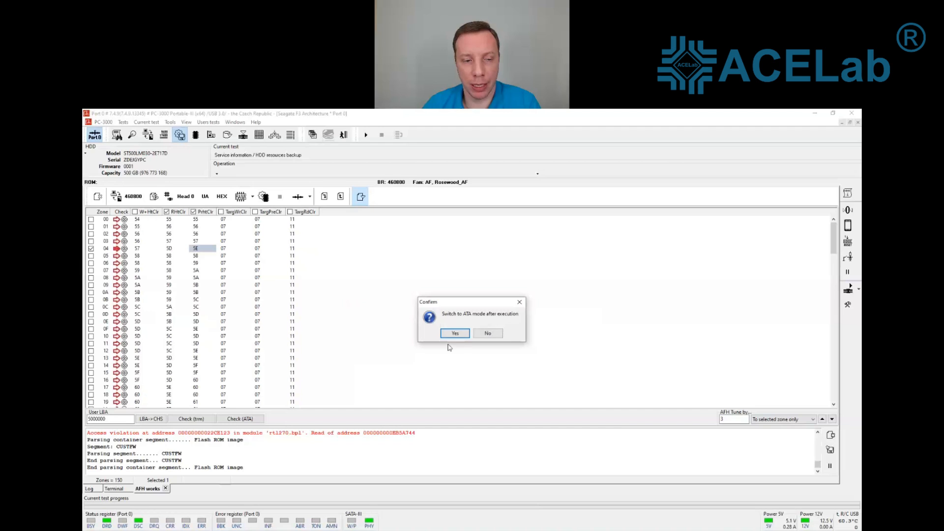
pyautogui.click(454, 334)
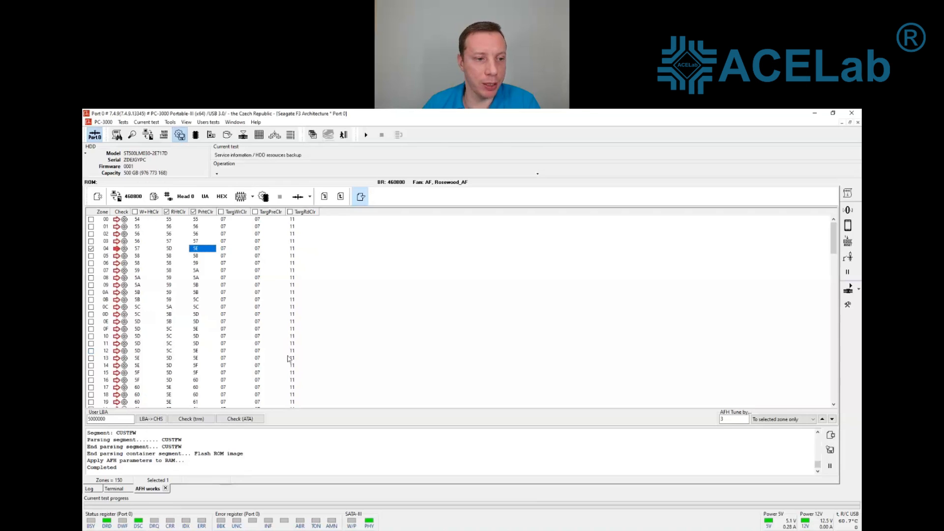
# Step: Check zone 04's read throughput and run the ATA check on user LBA 5000000
pyautogui.doubleClick(113, 419)
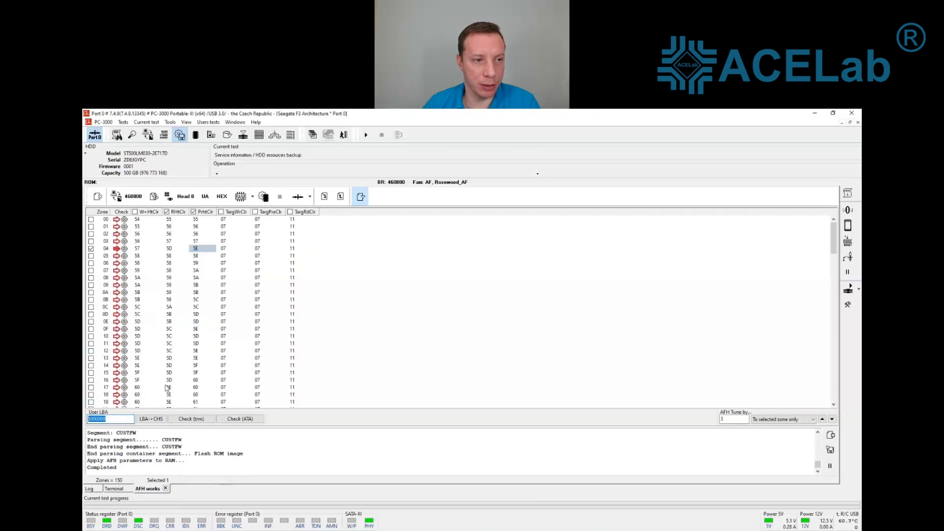
pyautogui.click(125, 252)
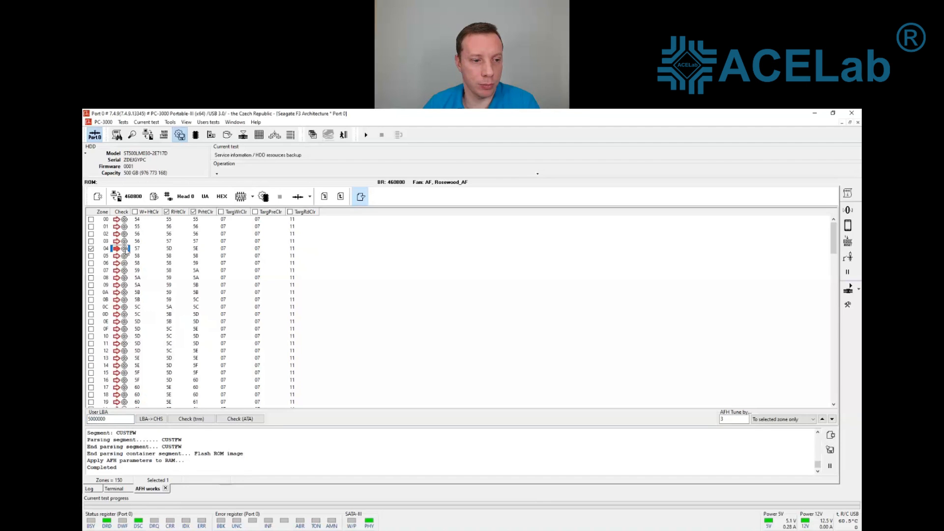
pyautogui.doubleClick(125, 250)
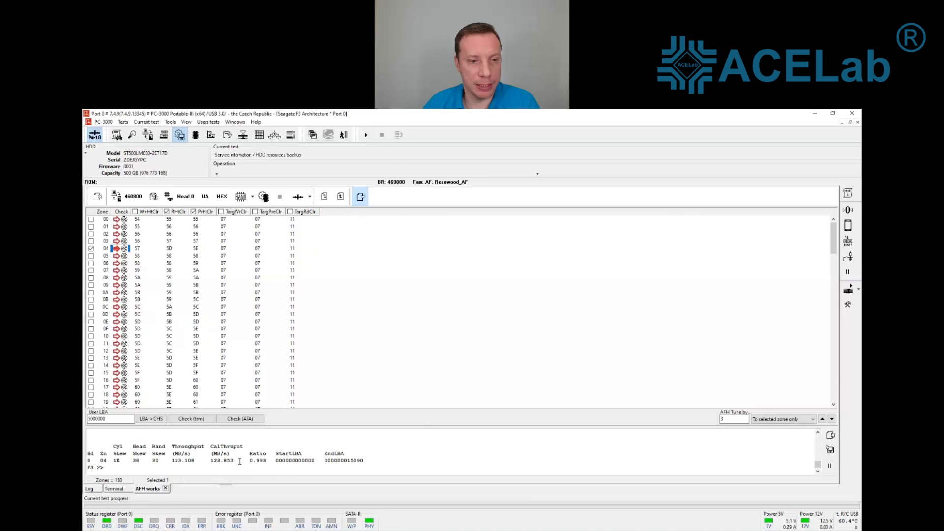
pyautogui.moveTo(233, 461); pyautogui.dragTo(171, 463)
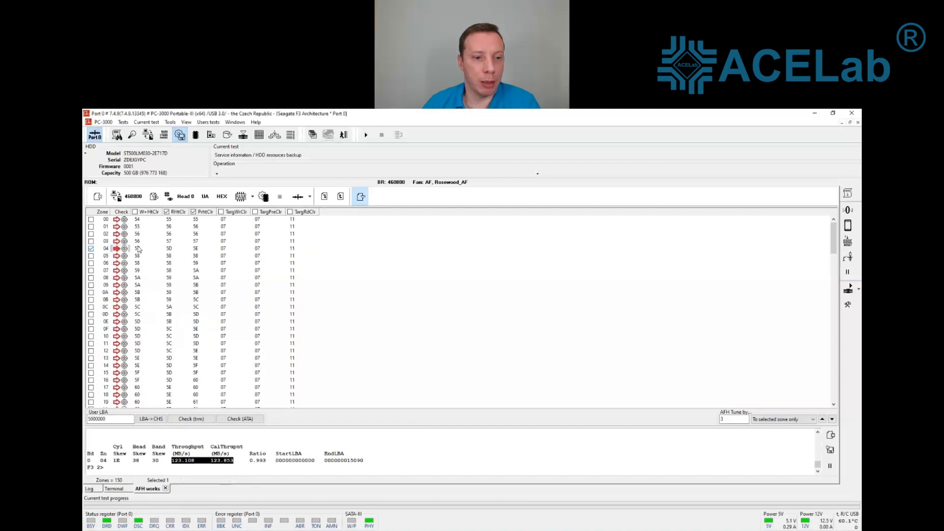
pyautogui.click(252, 421)
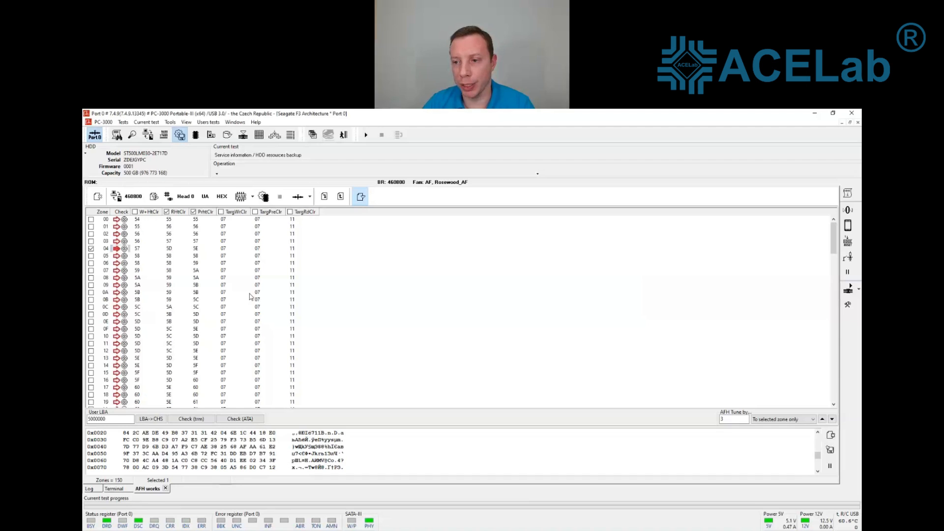
pyautogui.click(813, 419)
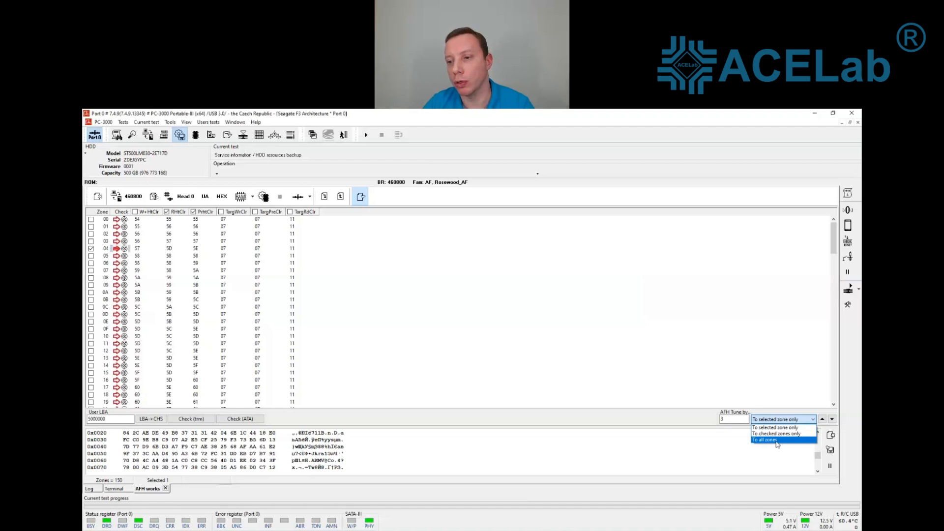
pyautogui.click(769, 401)
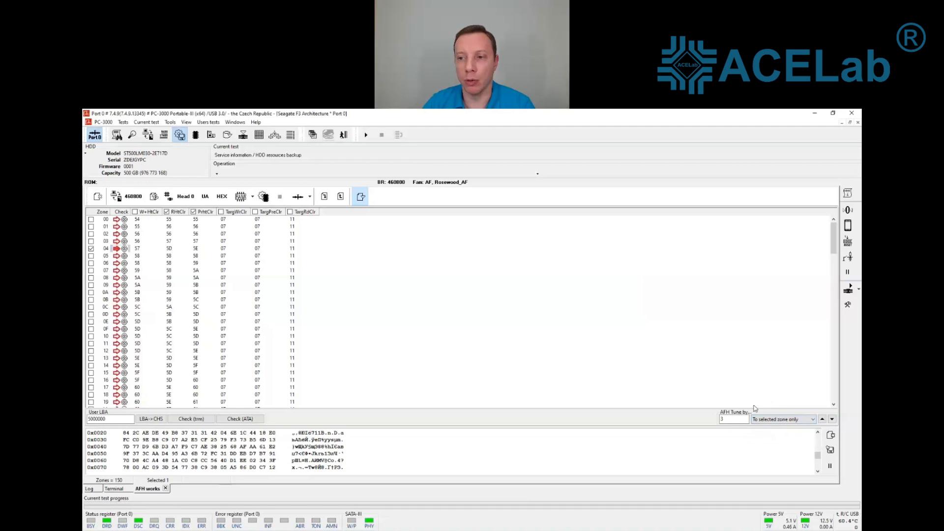
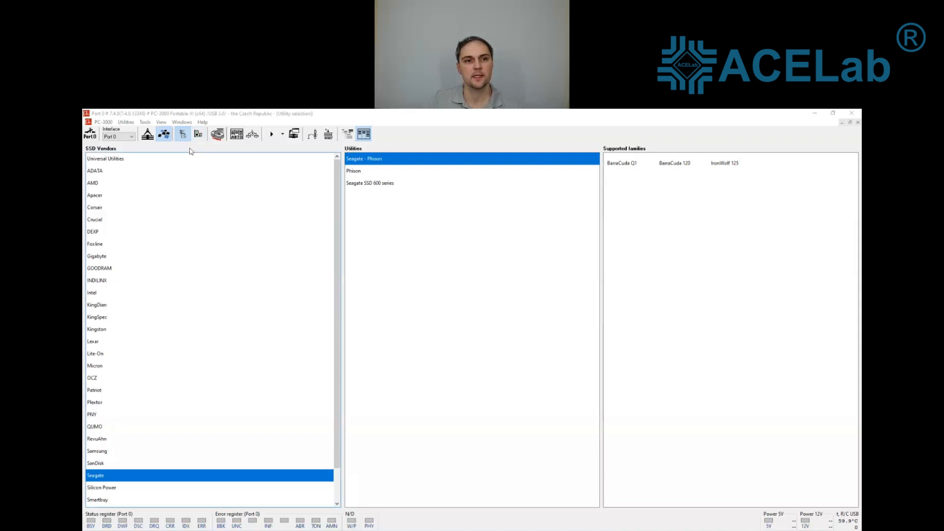
# Step: Compare the SSD utility selection organised by SSD vendor with the one organised by controller vendor
pyautogui.click(197, 137)
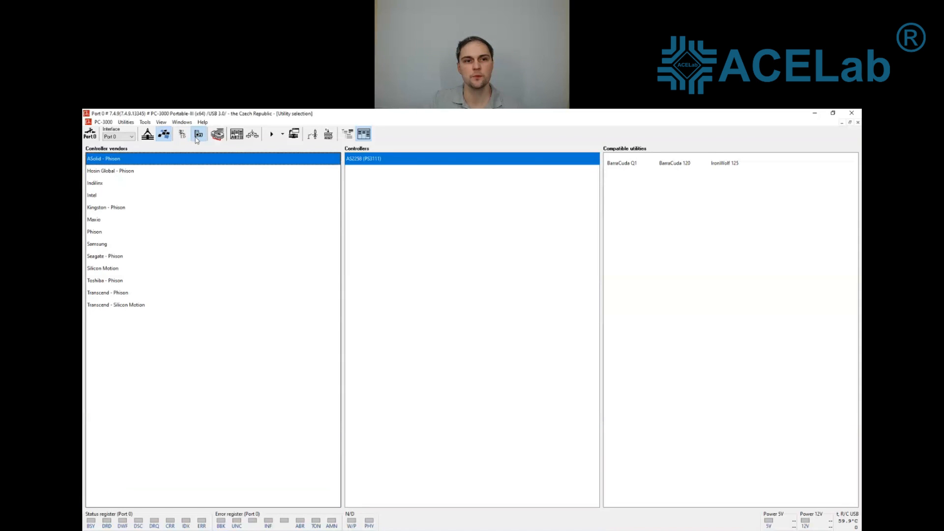
pyautogui.click(197, 139)
pyautogui.click(198, 140)
pyautogui.click(185, 140)
pyautogui.click(195, 140)
pyautogui.click(183, 159)
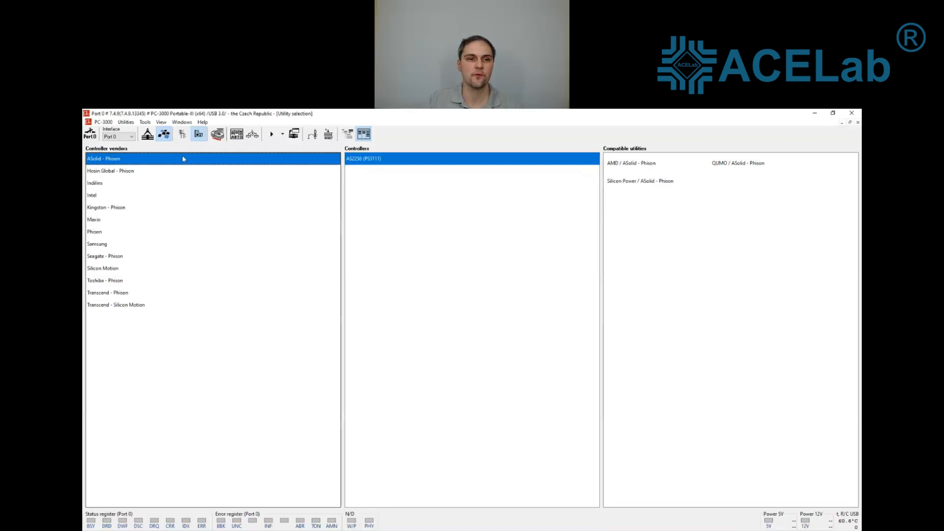
# Step: Look up the SSD families supported by the Silicon Motion utility for the Silicon Power vendor
pyautogui.click(182, 134)
pyautogui.scroll(-1, 182, 226)
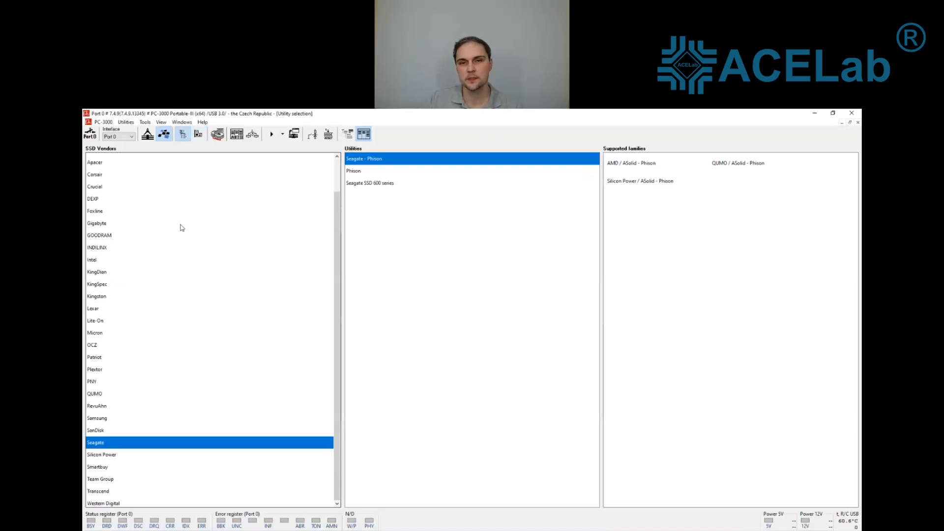
pyautogui.click(107, 451)
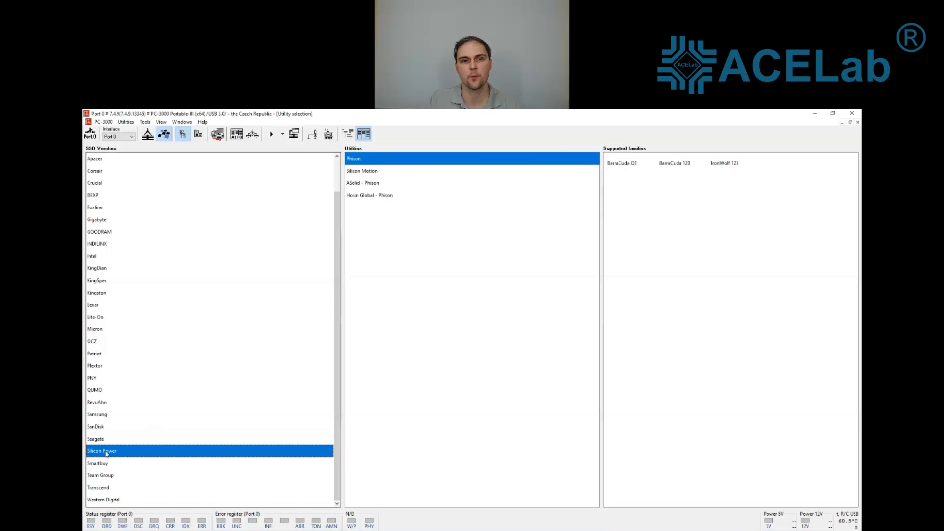
pyautogui.click(369, 171)
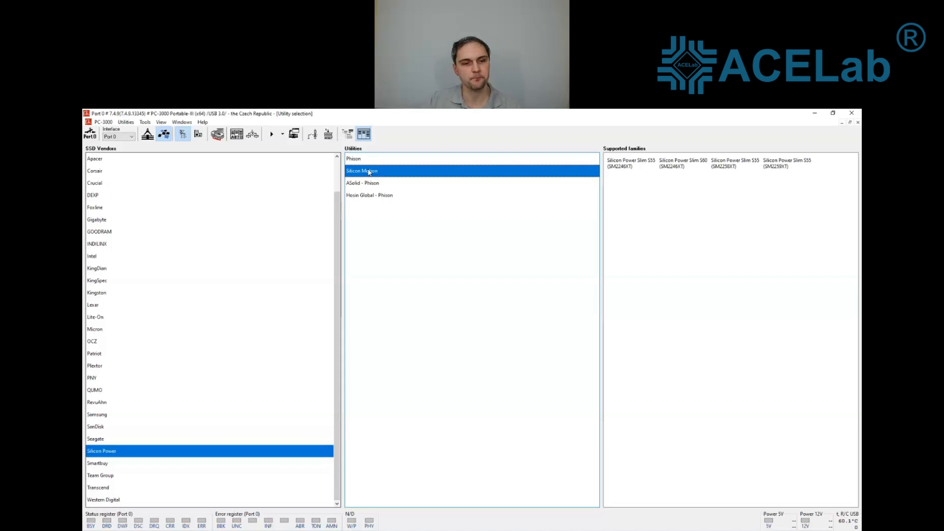
# Step: Switch to the controller vendor view and look up utilities compatible with the Silicon Motion SM2259XT controller
pyautogui.click(198, 134)
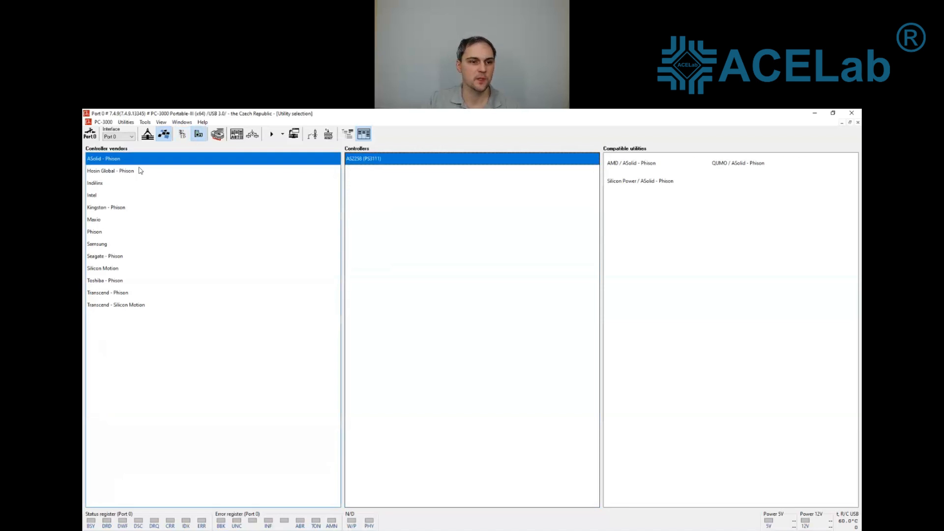
pyautogui.click(113, 270)
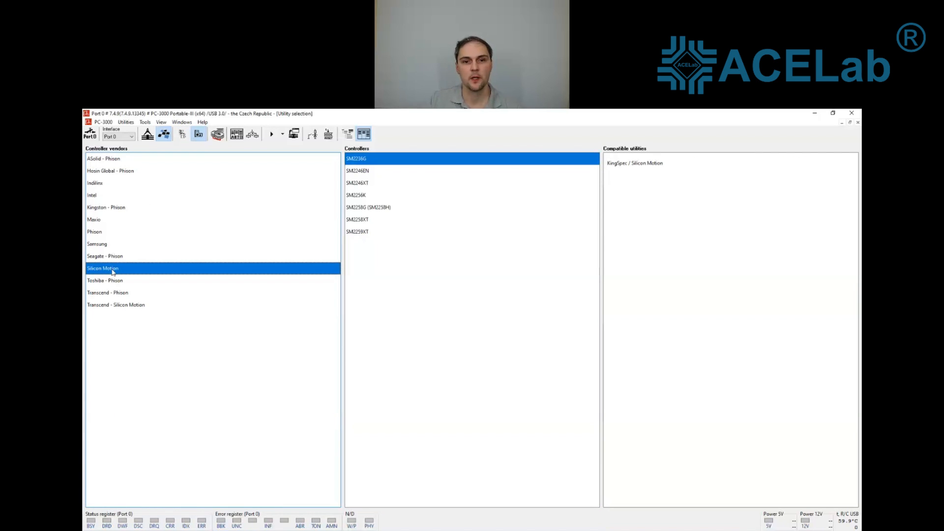
pyautogui.click(371, 231)
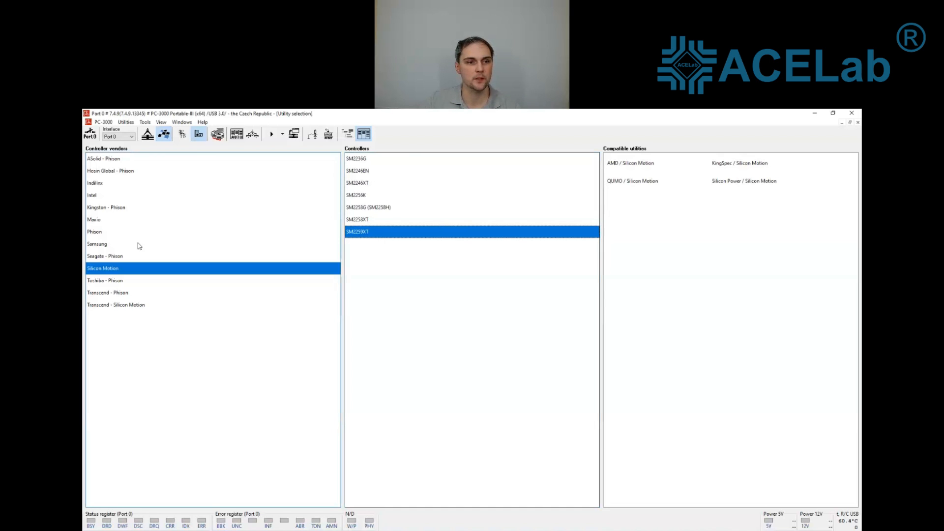
# Step: Browse the supported controllers of the Phison, Maxio and Intel vendors
pyautogui.click(108, 234)
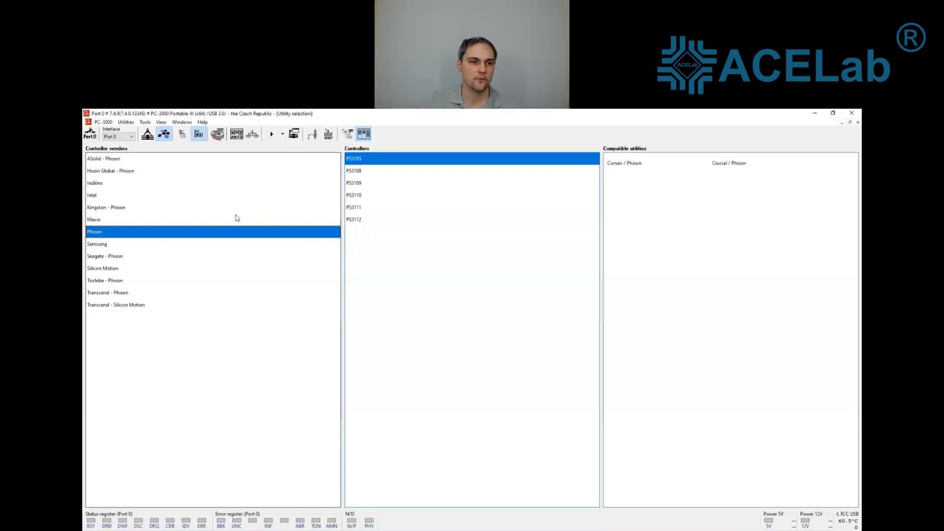
pyautogui.click(141, 220)
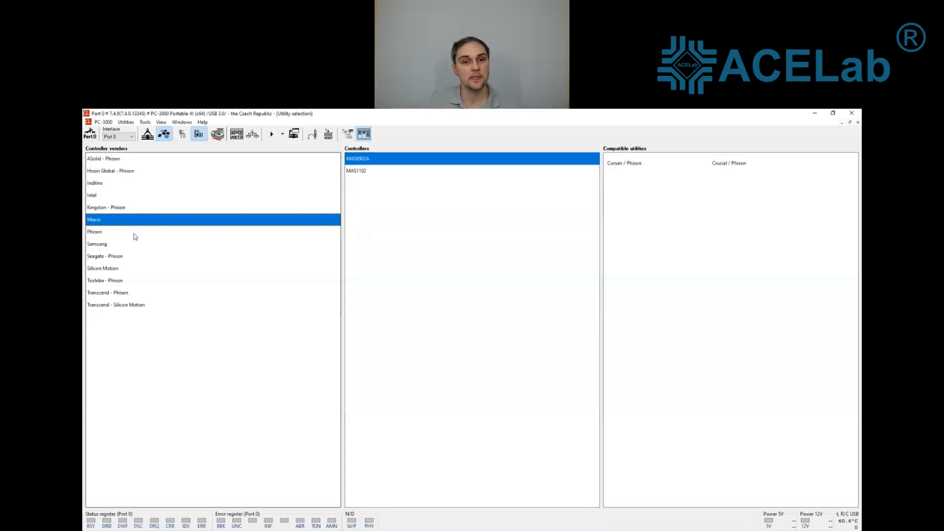
pyautogui.click(121, 199)
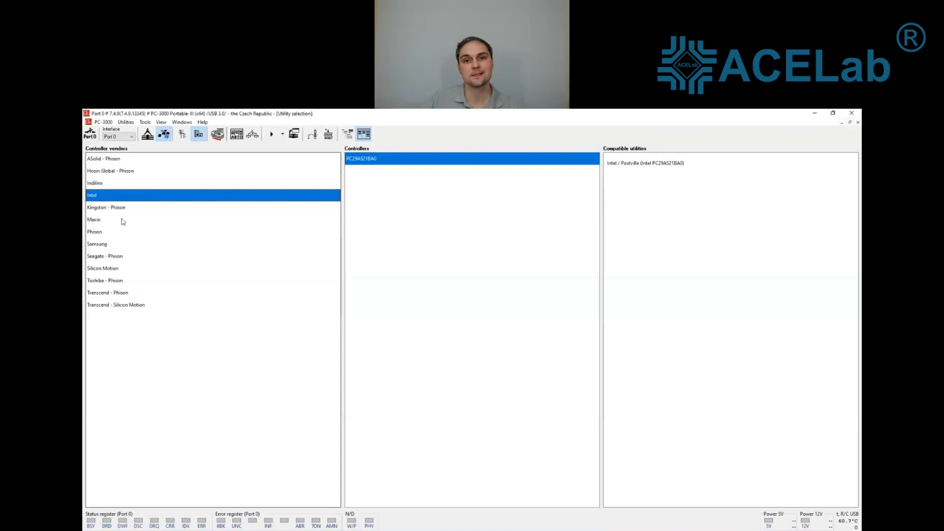
pyautogui.click(122, 220)
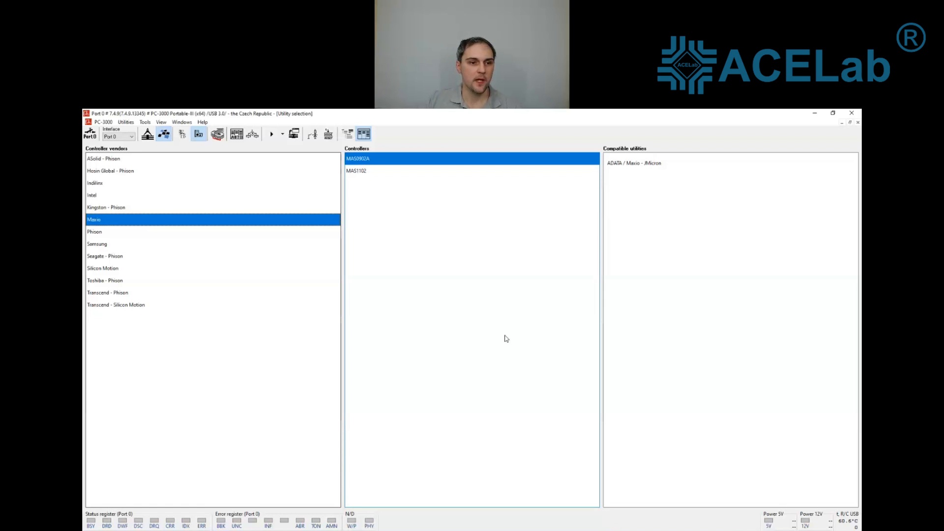
# Step: Compare the compatible utilities of the Silicon Motion SM2259XT and SM2258XT controllers
pyautogui.click(133, 269)
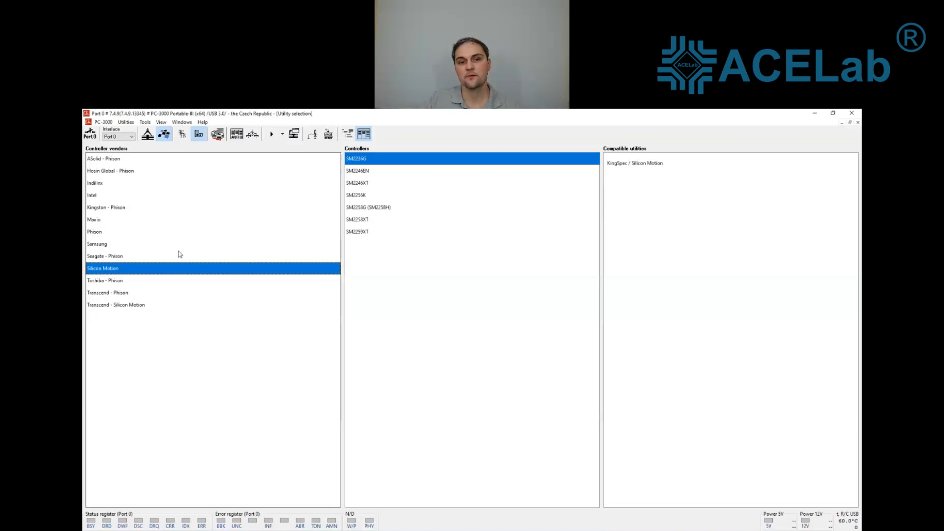
pyautogui.click(373, 234)
pyautogui.click(374, 220)
pyautogui.click(374, 231)
pyautogui.click(376, 217)
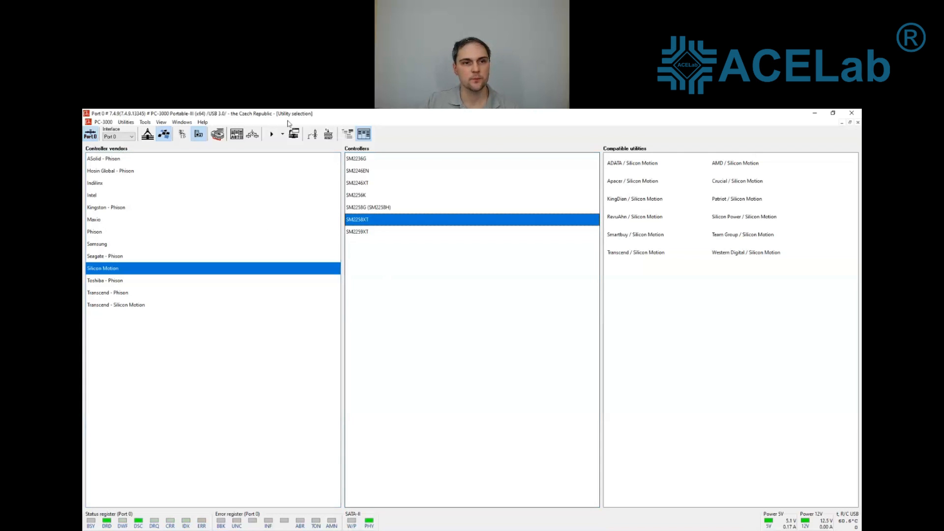
# Step: Run the Universal PC-3000 SSD Utility (SATA) to examine the drive's model and capacity, and exit it
pyautogui.click(183, 134)
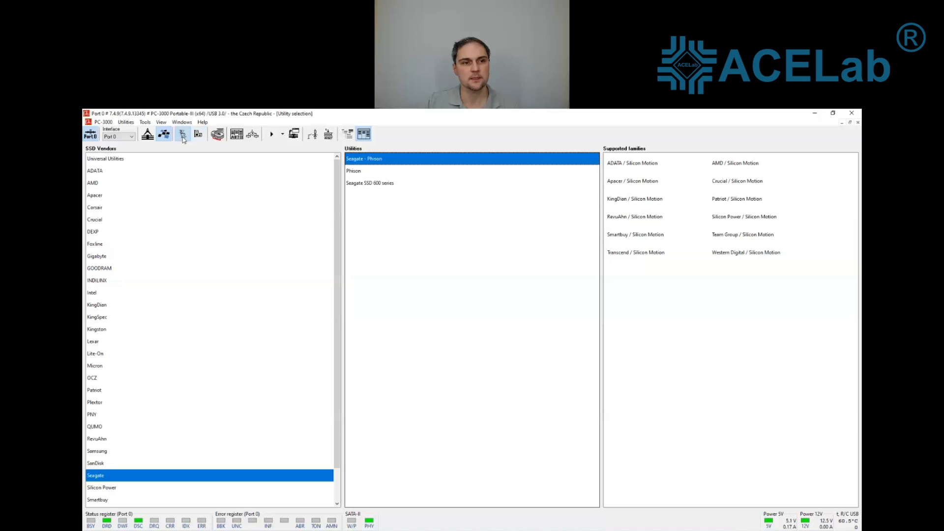
pyautogui.click(140, 161)
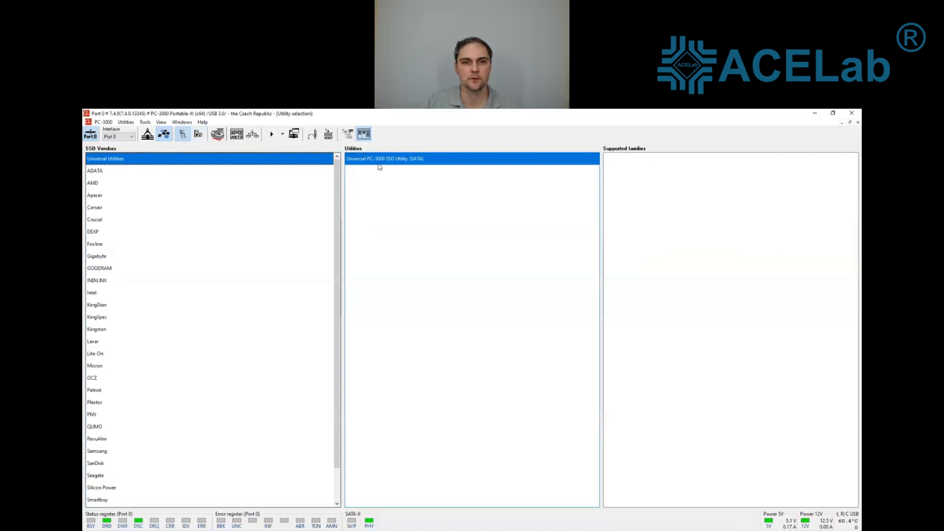
pyautogui.doubleClick(379, 165)
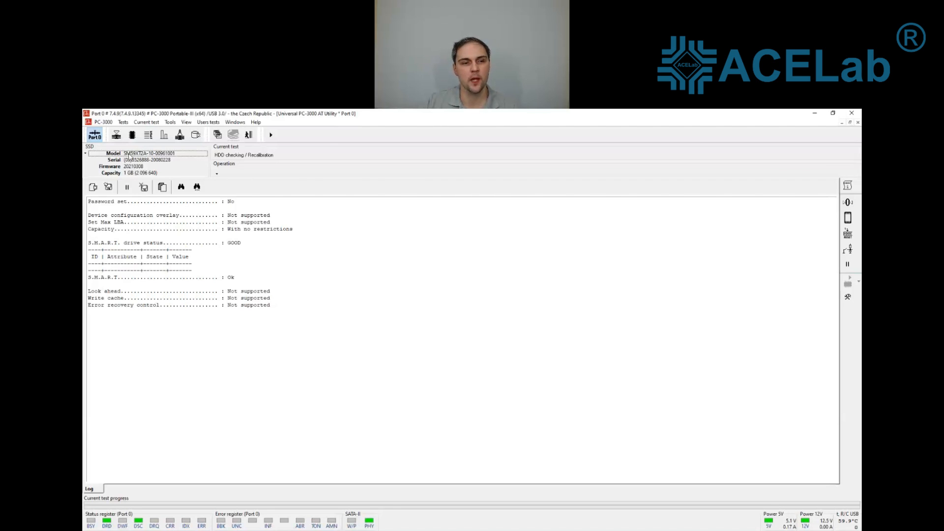
pyautogui.click(137, 175)
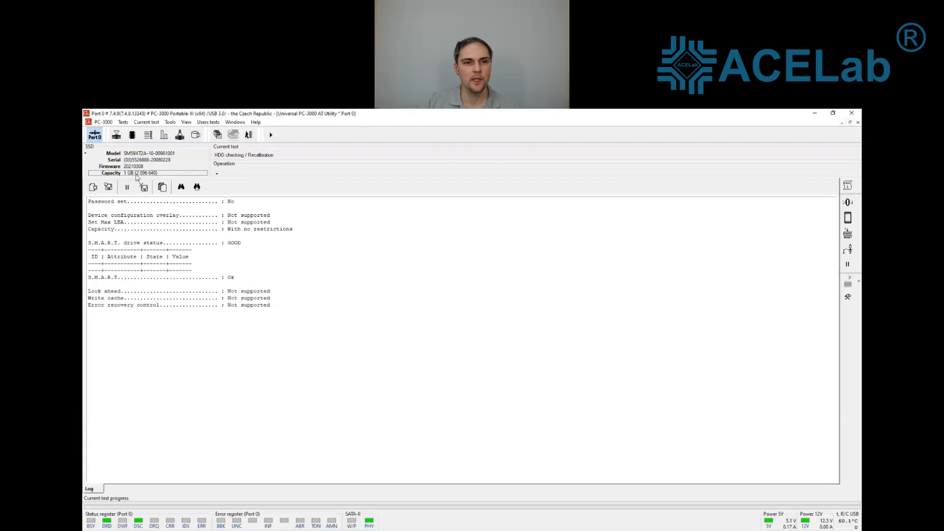
pyautogui.click(255, 136)
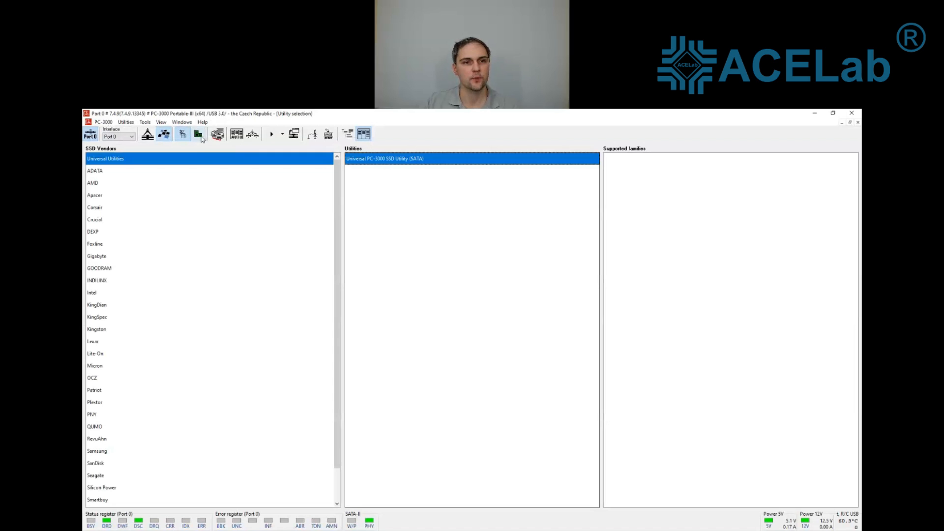
# Step: Group the utilities by controller and start the Silicon Motion SM2259XT utility with the Radeon R5 (SM2259XT) family
pyautogui.click(200, 139)
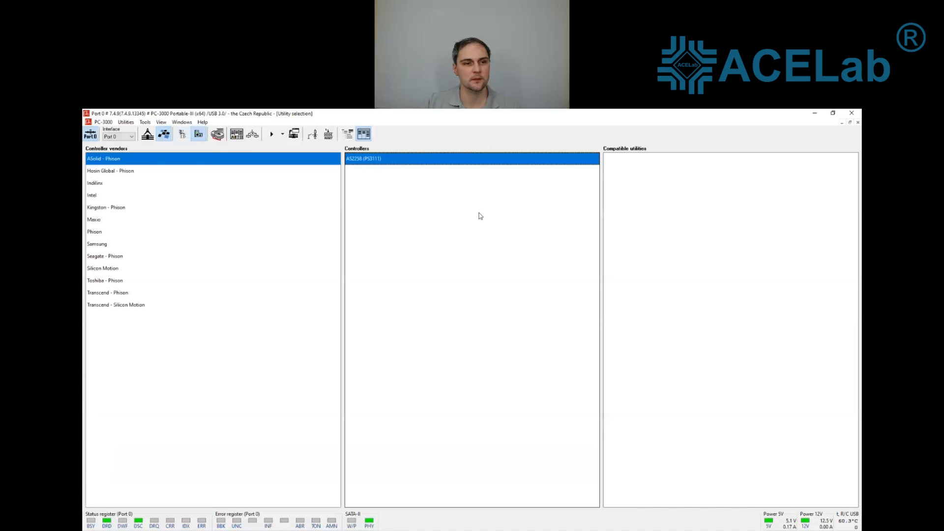
pyautogui.click(107, 272)
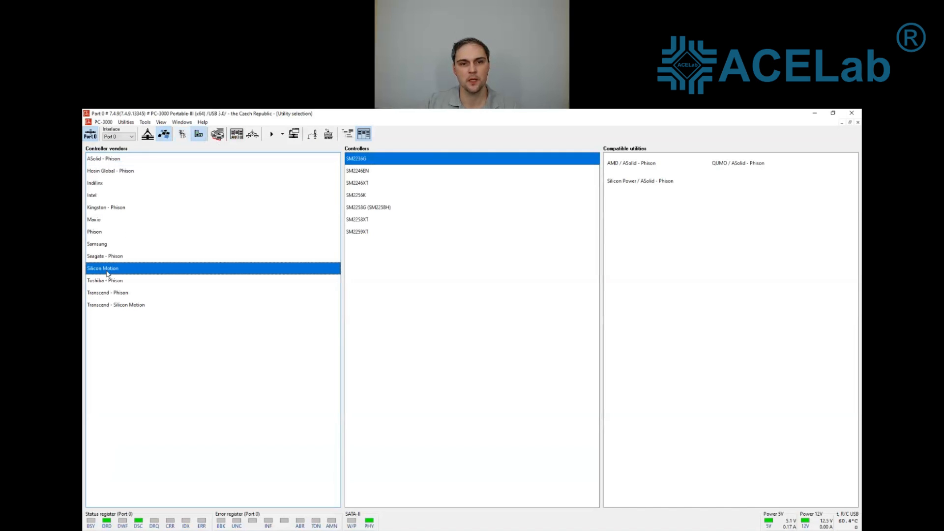
pyautogui.click(373, 233)
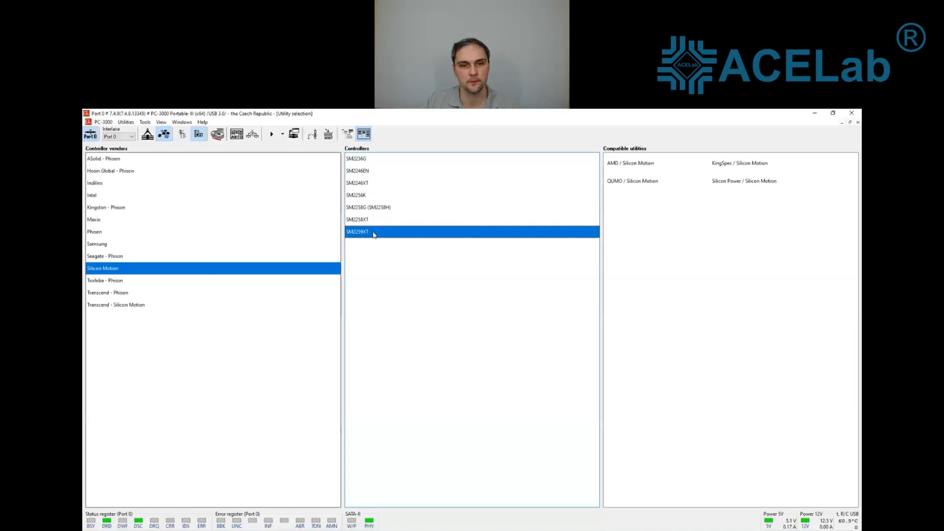
pyautogui.doubleClick(373, 234)
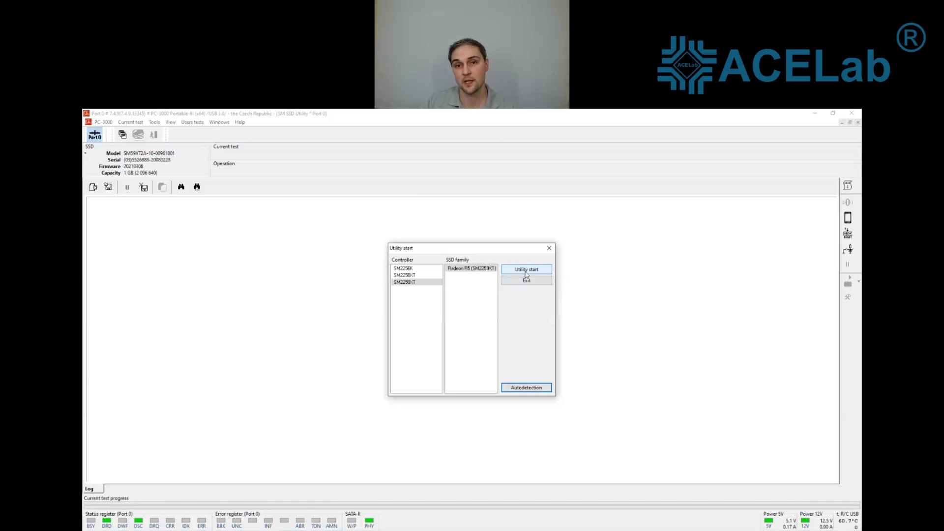
pyautogui.click(491, 270)
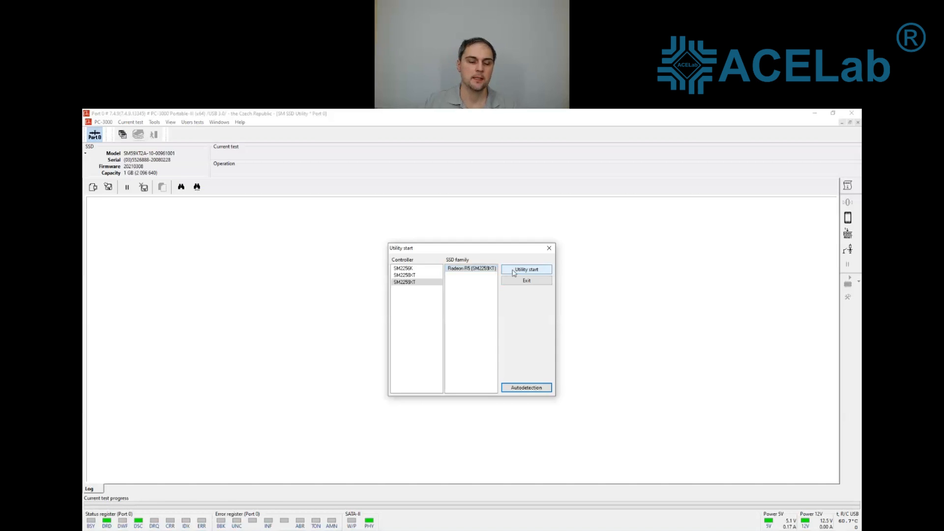
pyautogui.click(512, 270)
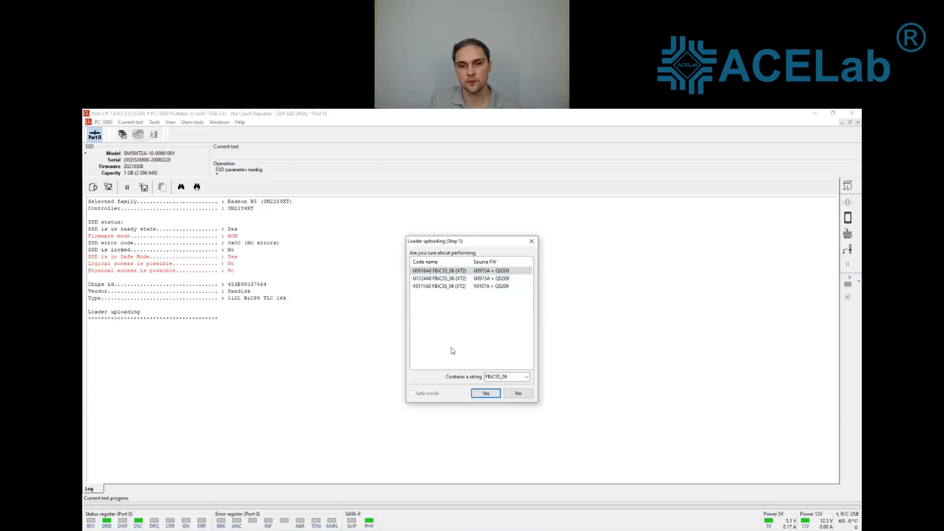
# Step: Upload the U0916A0 FBiCS5_06 (XT2) loader for step 1 and the V0718B0 FBiCS5_08 (XT2) loader for step 2
pyautogui.click(486, 394)
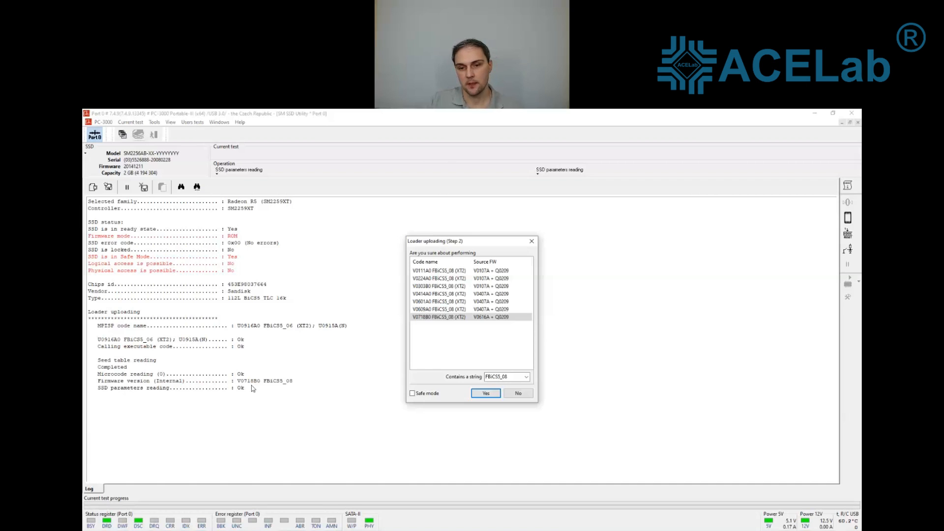
pyautogui.click(461, 318)
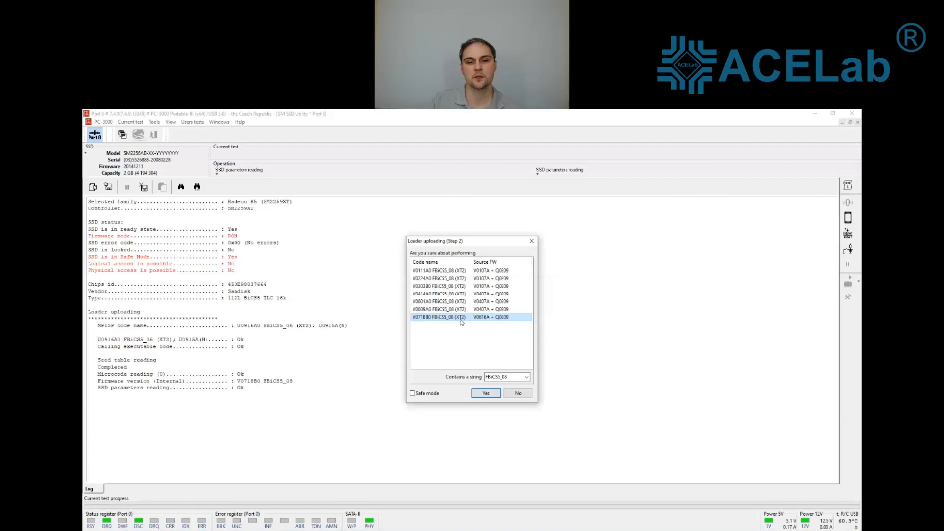
pyautogui.click(485, 393)
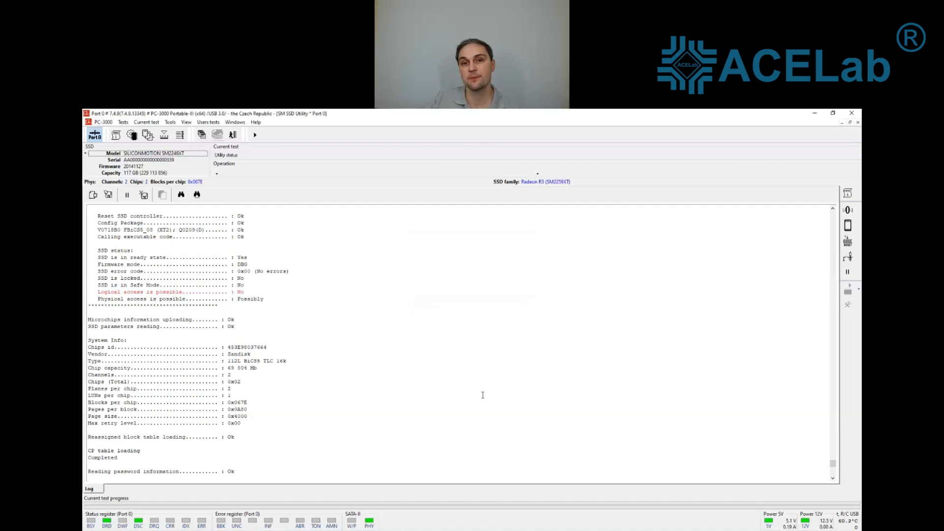
# Step: Run the NAND memory chips test, examine the chip capacity in its report, and return to the log
pyautogui.click(125, 123)
pyautogui.moveTo(147, 122)
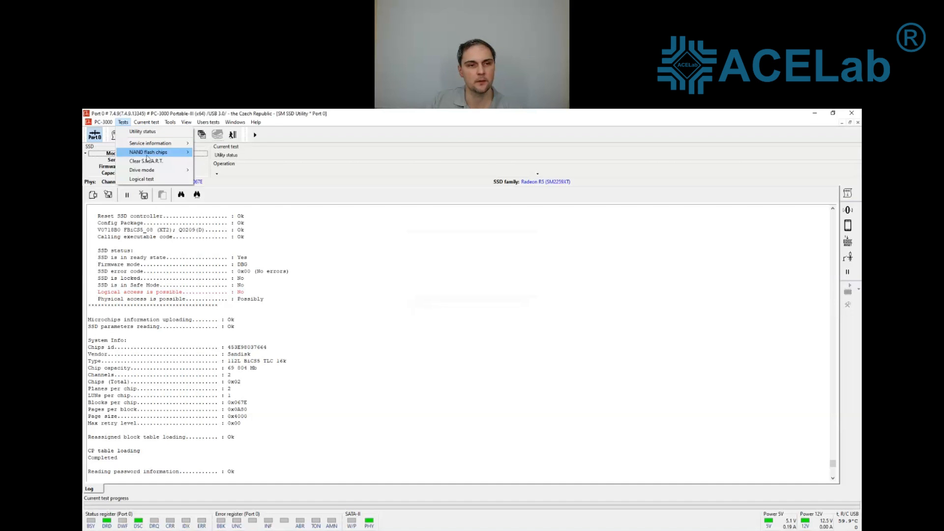
pyautogui.moveTo(147, 154)
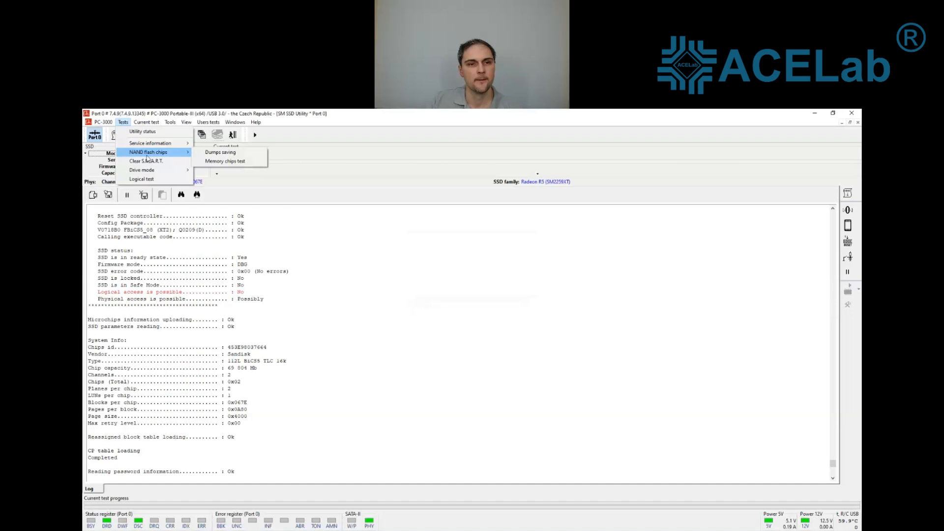
pyautogui.click(234, 163)
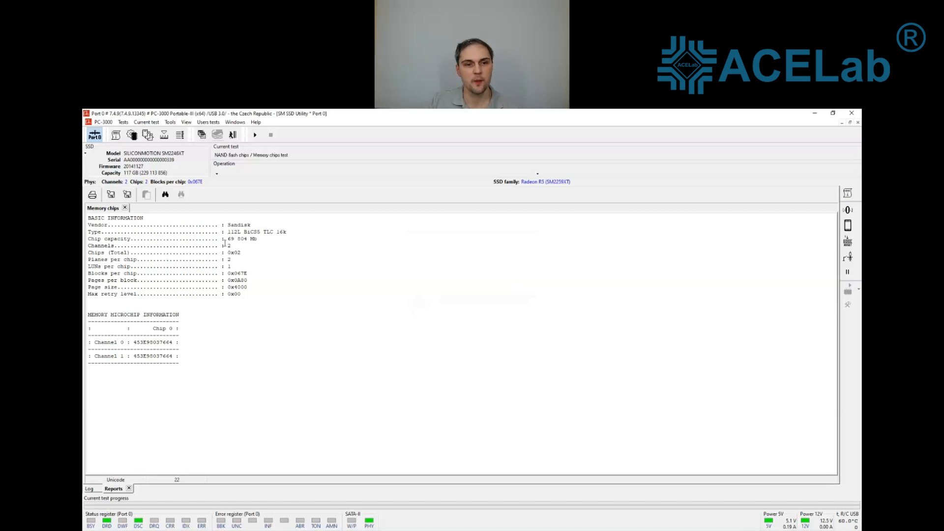
pyautogui.moveTo(225, 239); pyautogui.dragTo(256, 242)
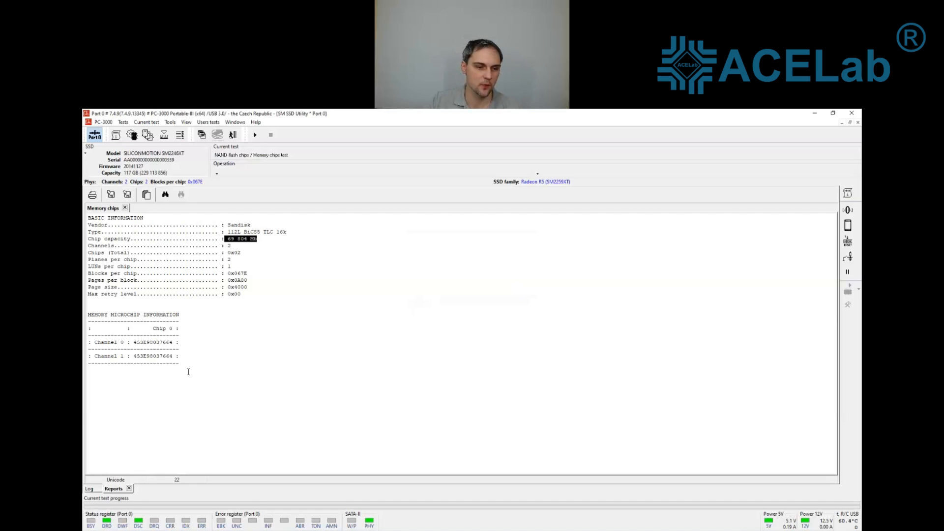
pyautogui.click(93, 489)
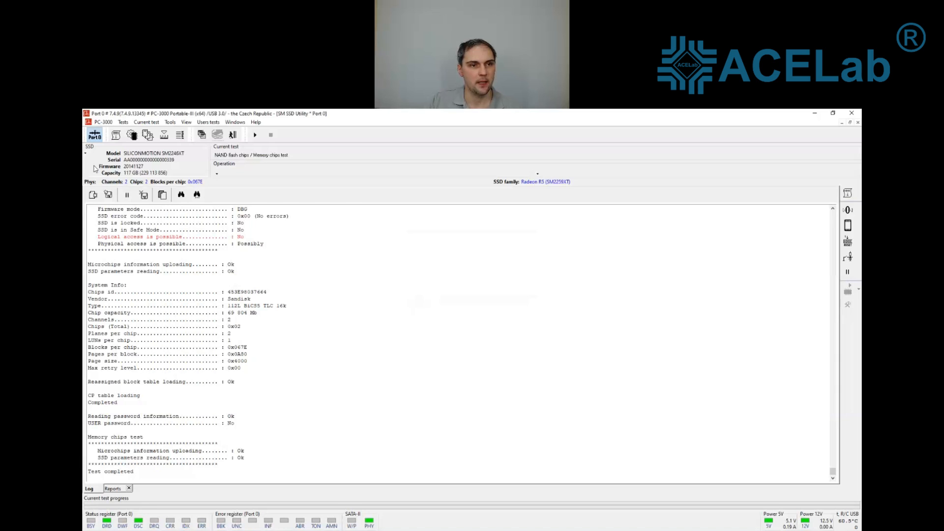
# Step: Create the SSD's translator from its service information
pyautogui.click(123, 122)
pyautogui.moveTo(150, 143)
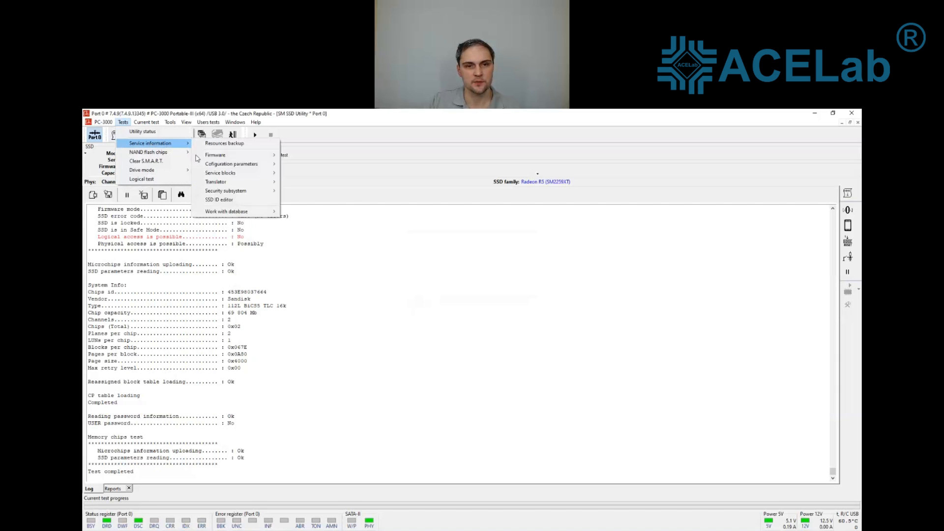
pyautogui.moveTo(236, 182)
pyautogui.click(330, 185)
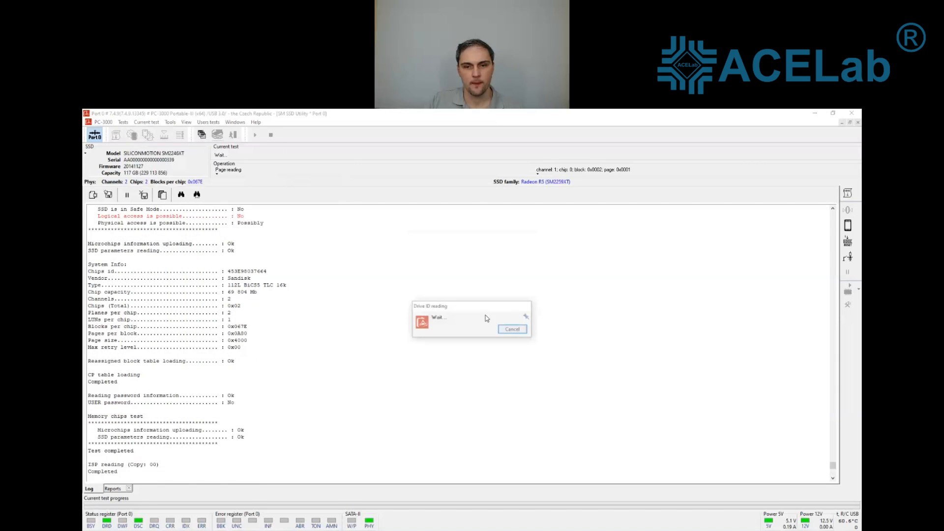
pyautogui.click(534, 387)
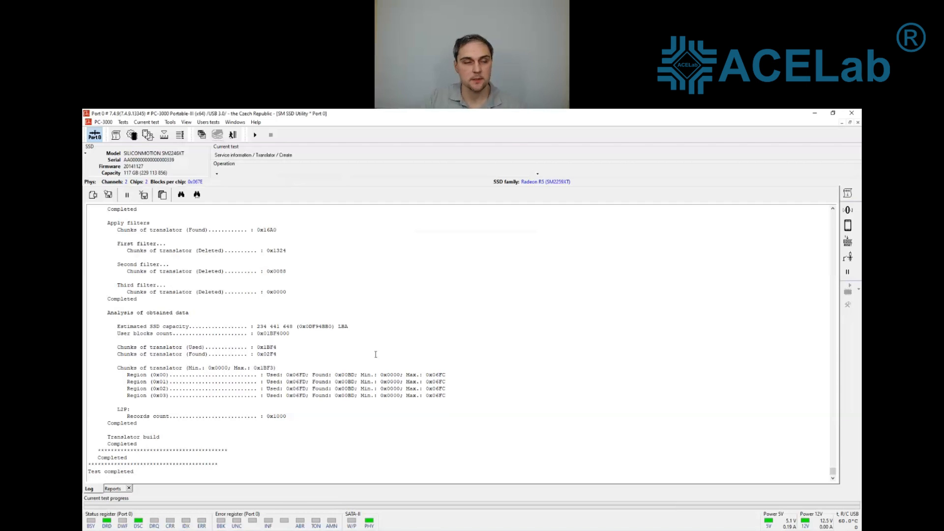
# Step: Create a Data Extractor task with physical reading by logical order, copying the Silicon Motion drive's data to a file image
pyautogui.click(202, 134)
pyautogui.click(219, 157)
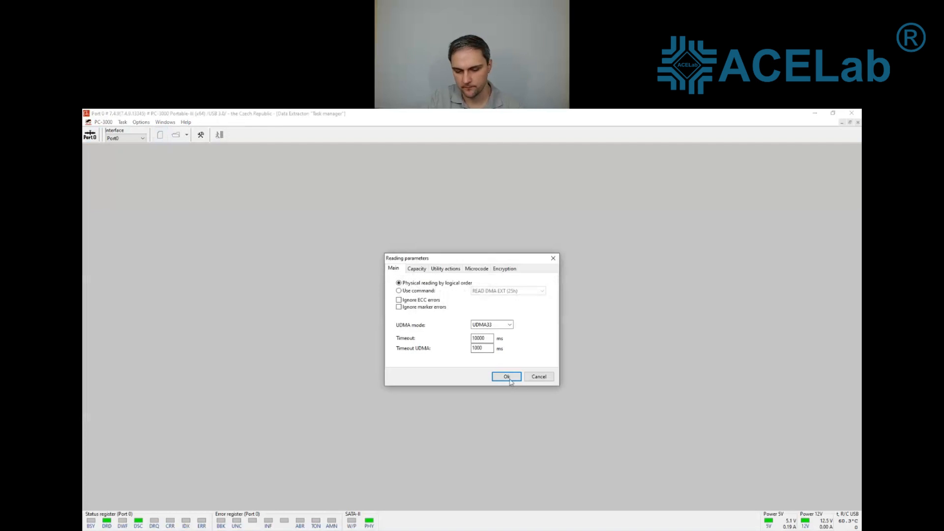
pyautogui.click(506, 376)
pyautogui.press('Return')
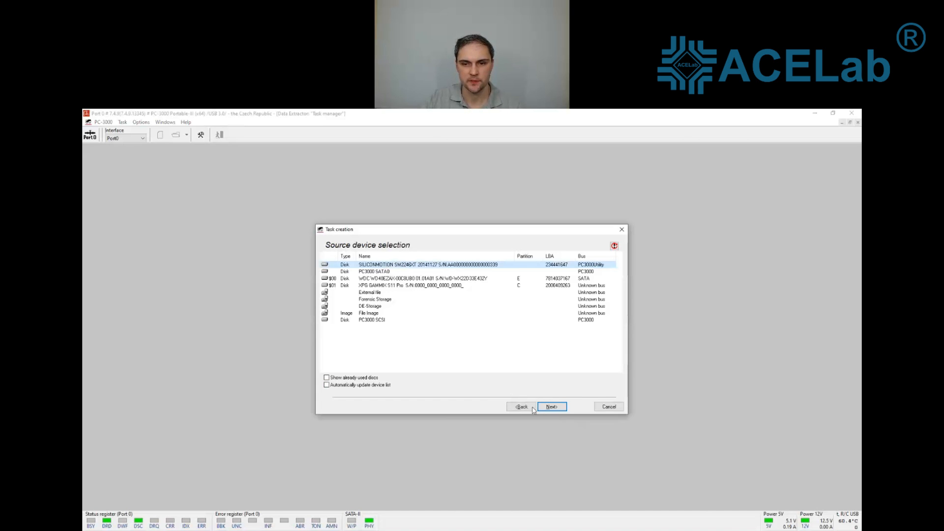
pyautogui.click(553, 409)
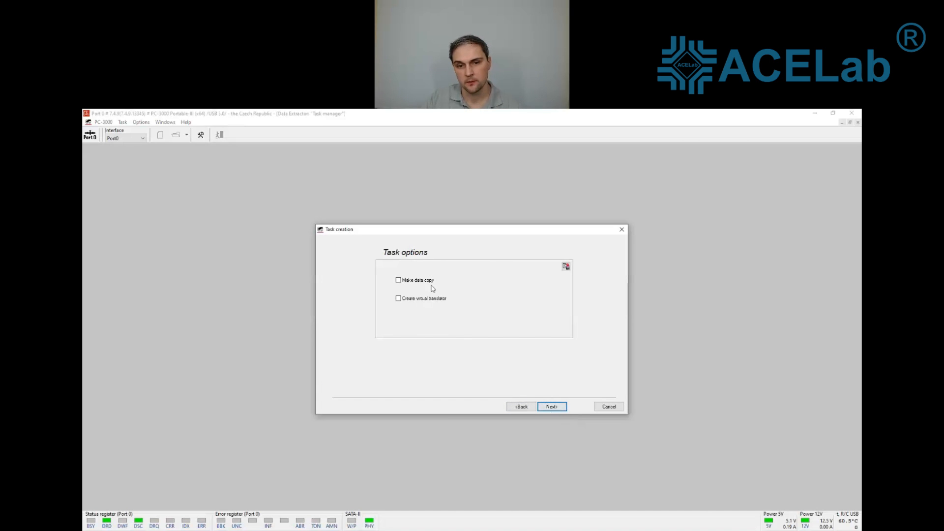
pyautogui.click(551, 407)
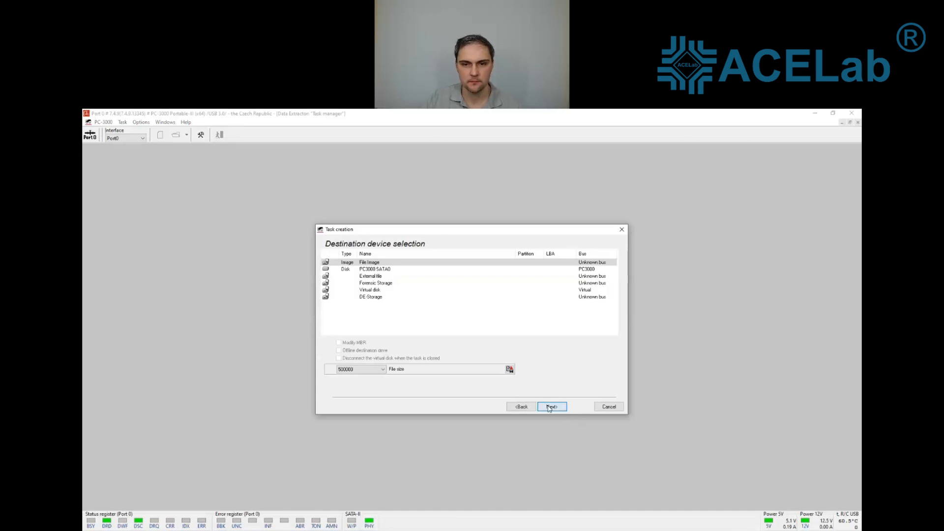
pyautogui.click(552, 408)
pyautogui.click(552, 407)
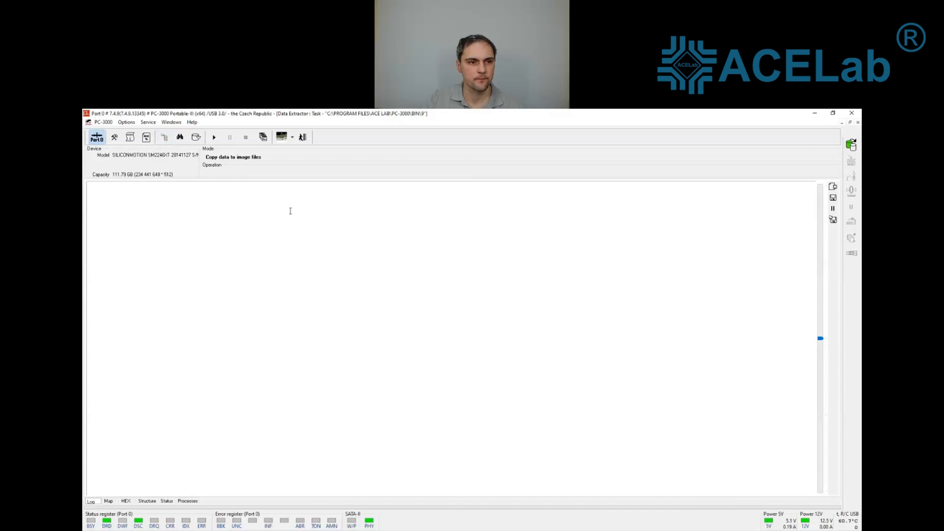
# Step: Expand the drive's NTFS partition to its root folder and examine the files and folders in it
pyautogui.click(91, 167)
pyautogui.click(98, 174)
pyautogui.click(106, 181)
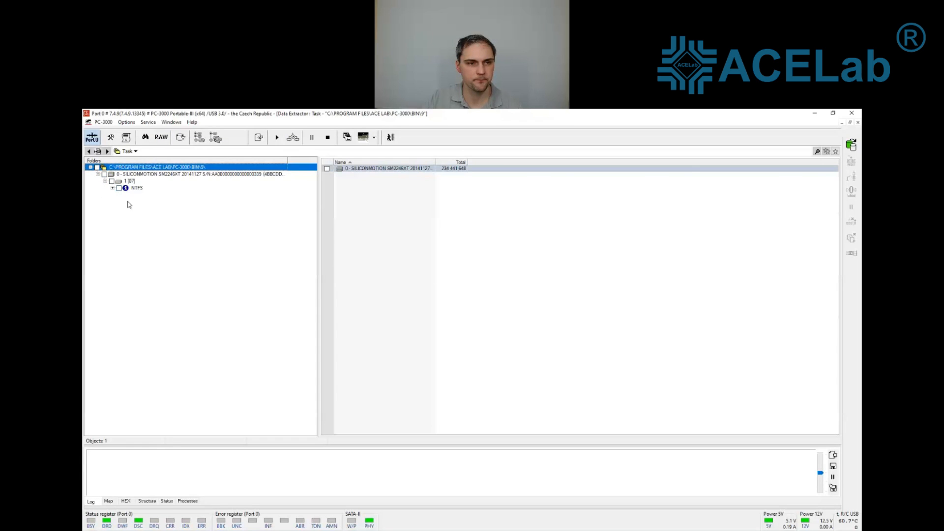
pyautogui.click(113, 188)
pyautogui.click(119, 195)
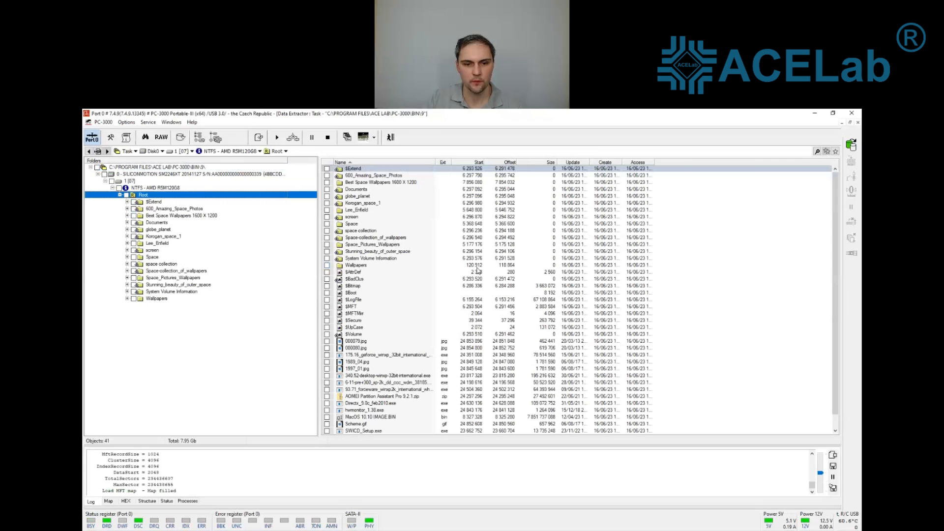
pyautogui.scroll(-1, 478, 270)
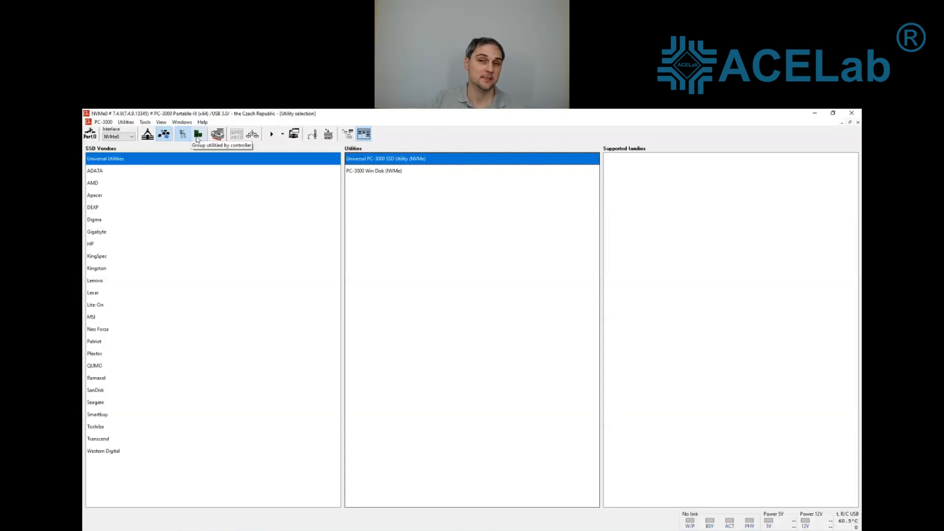
# Step: Group the NVMe utilities by controller and browse the controllers of the Seagate - Phison, Toshiba - Phison and Phison vendors
pyautogui.click(197, 139)
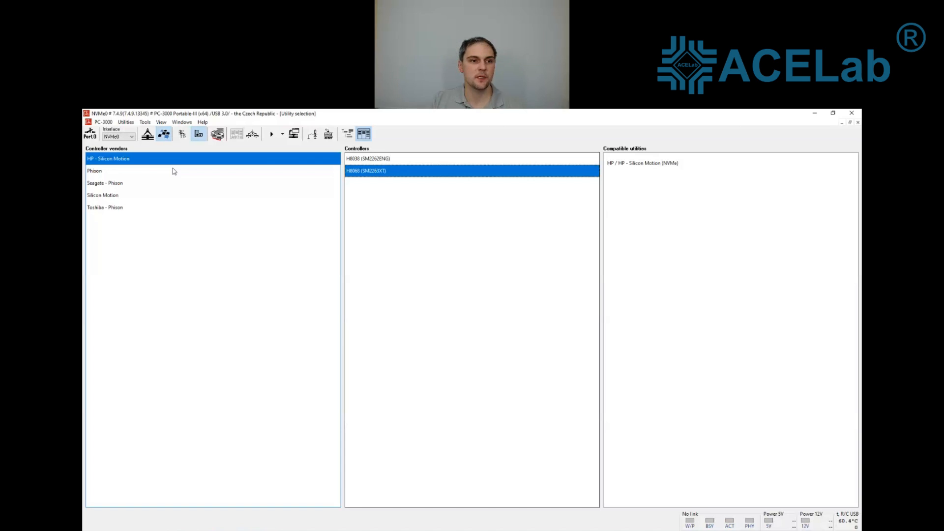
pyautogui.click(123, 185)
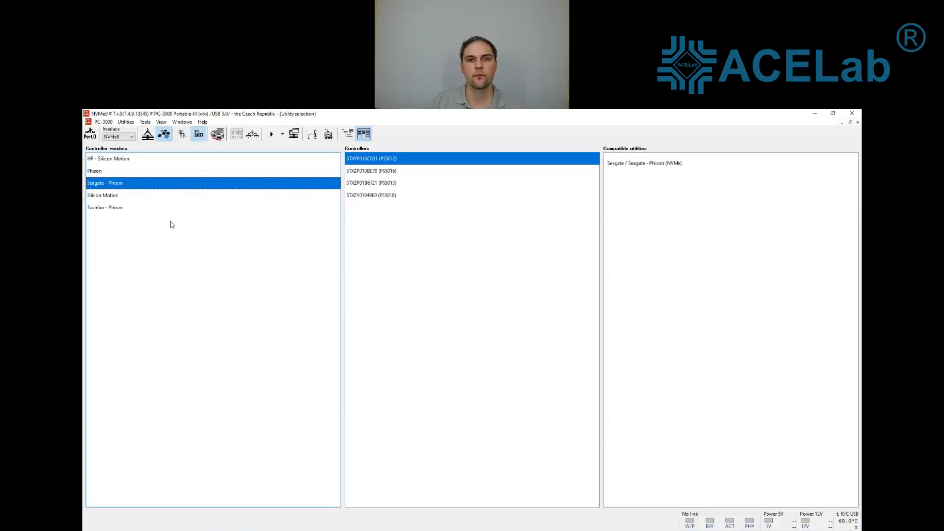
pyautogui.click(142, 207)
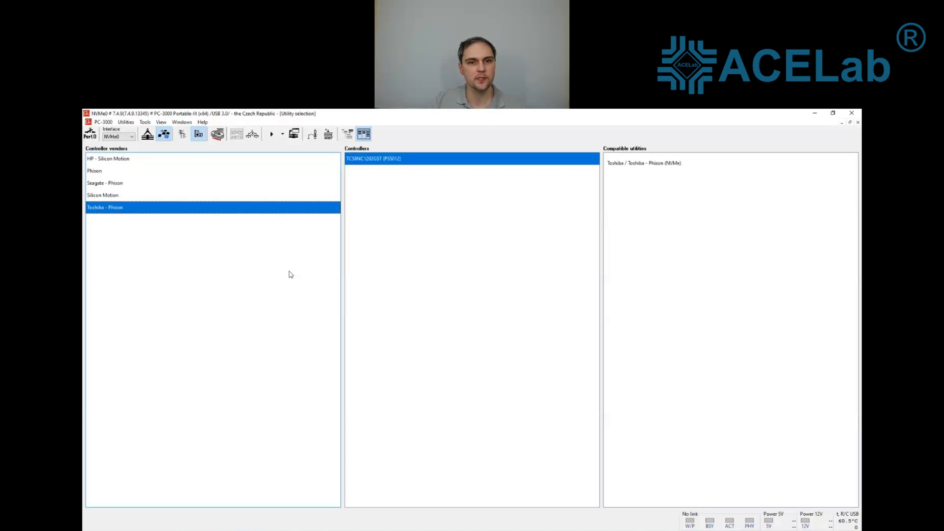
pyautogui.click(106, 171)
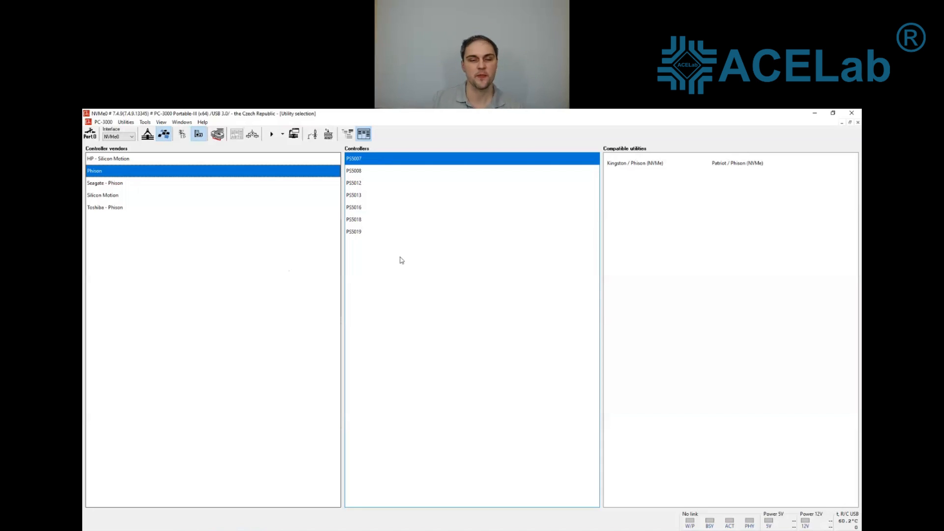
# Step: Compare the compatible NVMe utilities of the Phison PS5018, PS5012 and PS5013 controllers
pyautogui.click(375, 222)
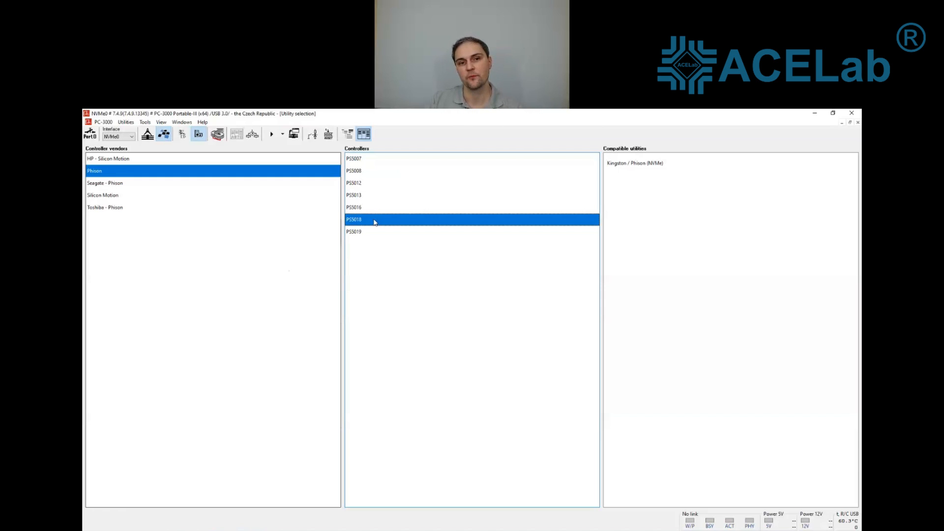
pyautogui.click(376, 184)
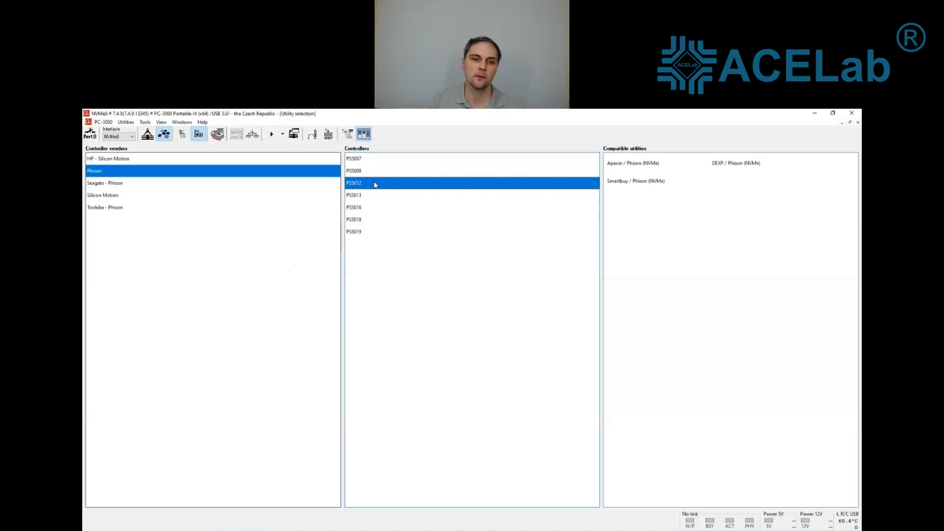
pyautogui.click(372, 196)
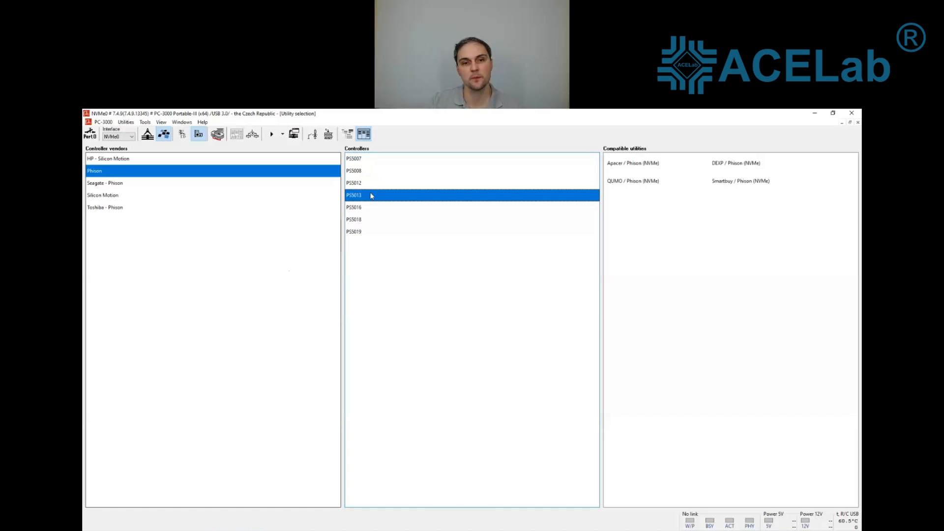
# Step: Power on the NVMe SSD and open the Phison utility for the PS5018 controller
pyautogui.click(370, 224)
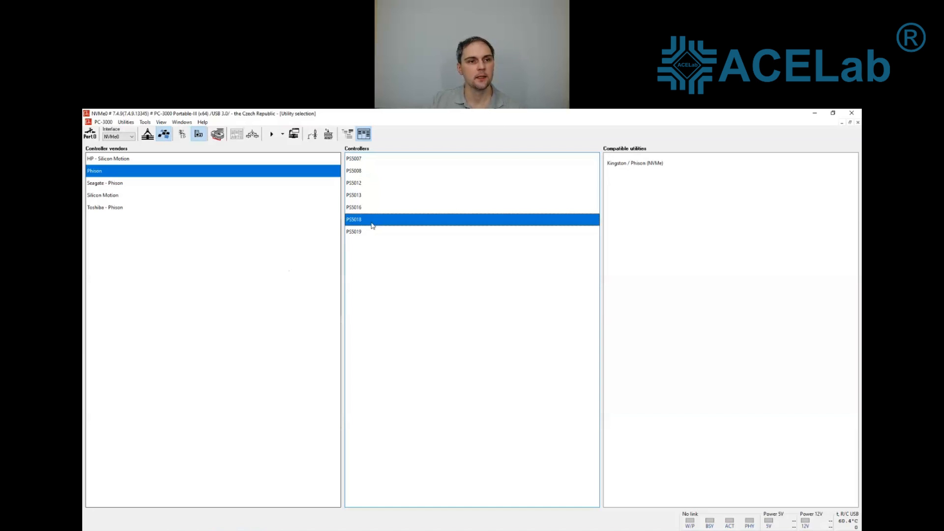
pyautogui.click(93, 136)
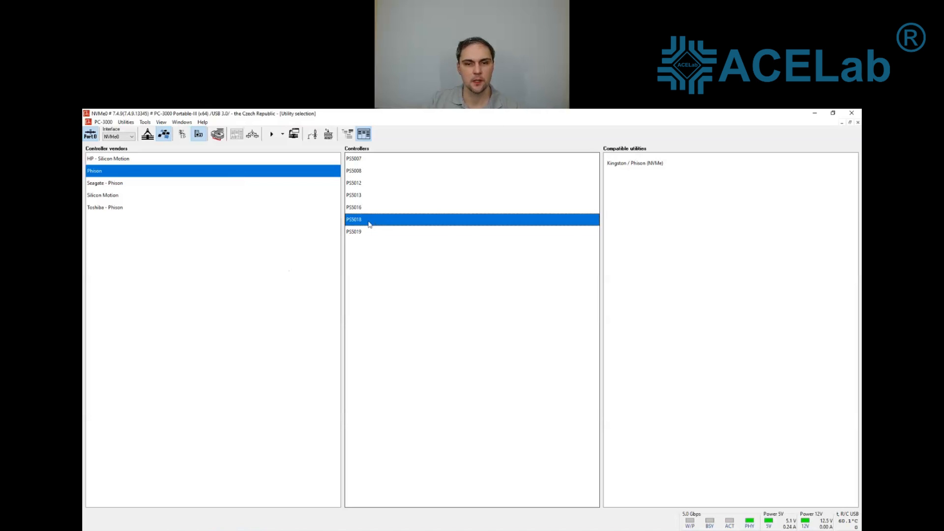
pyautogui.doubleClick(370, 224)
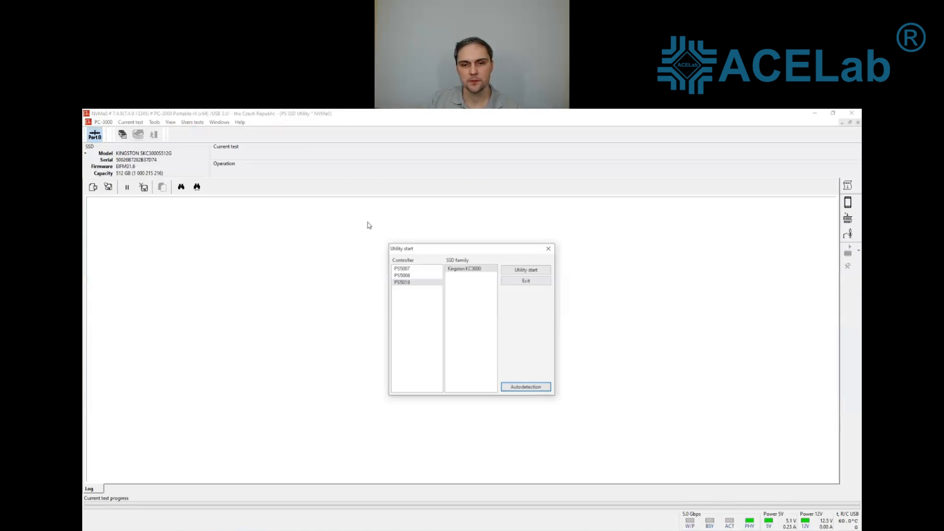
# Step: Start the PS5018 utility for the Kingston KC3000 family and look over its service information functions
pyautogui.click(467, 269)
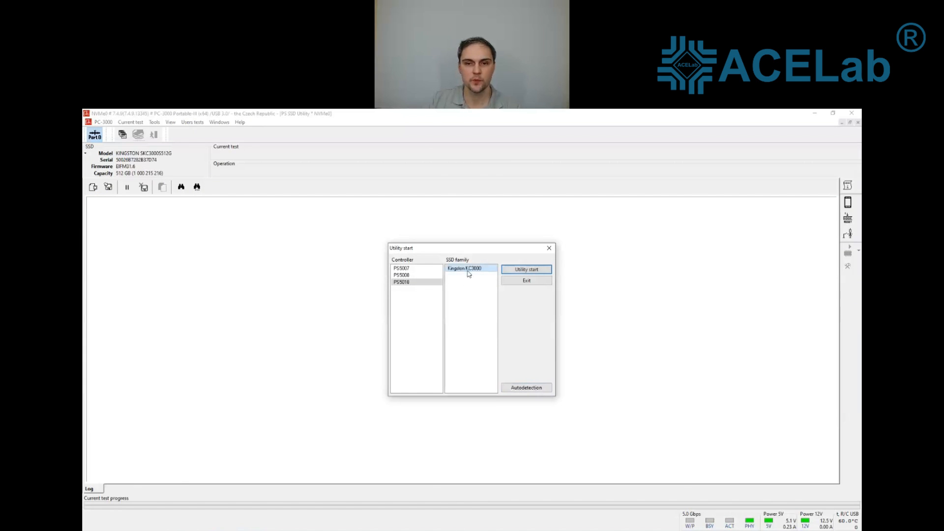
pyautogui.click(527, 269)
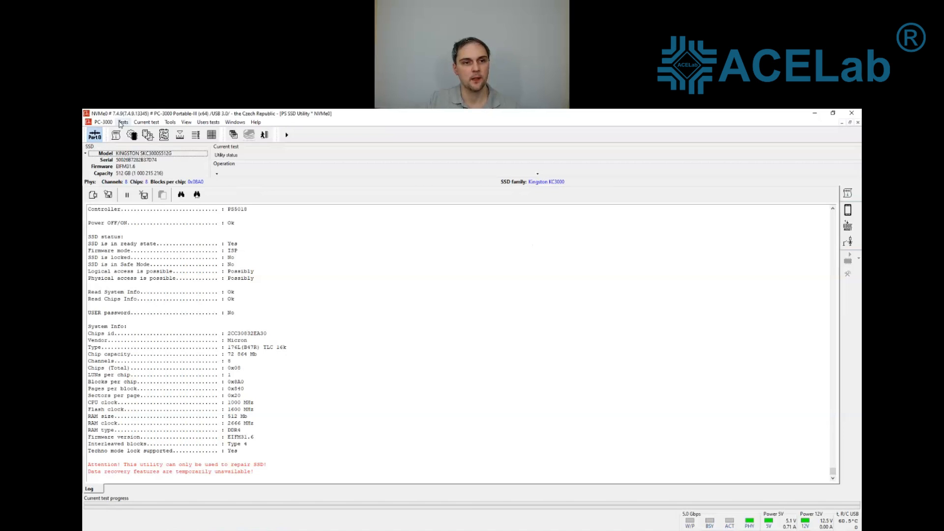
pyautogui.click(123, 122)
pyautogui.moveTo(148, 143)
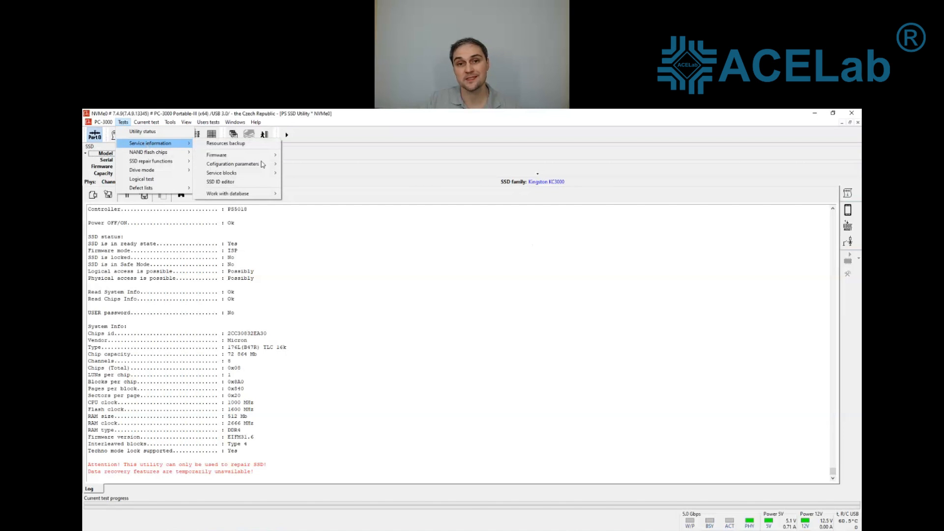
pyautogui.moveTo(260, 176)
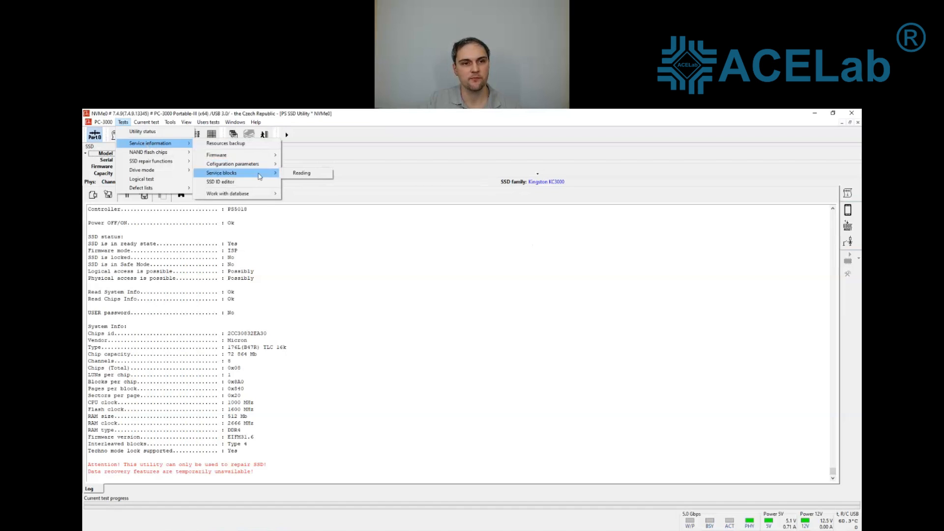
# Step: Prepare a Preformat of the Kingston SSD with a restored profile list and a new profile, without running it, and exit the utility
pyautogui.moveTo(173, 162)
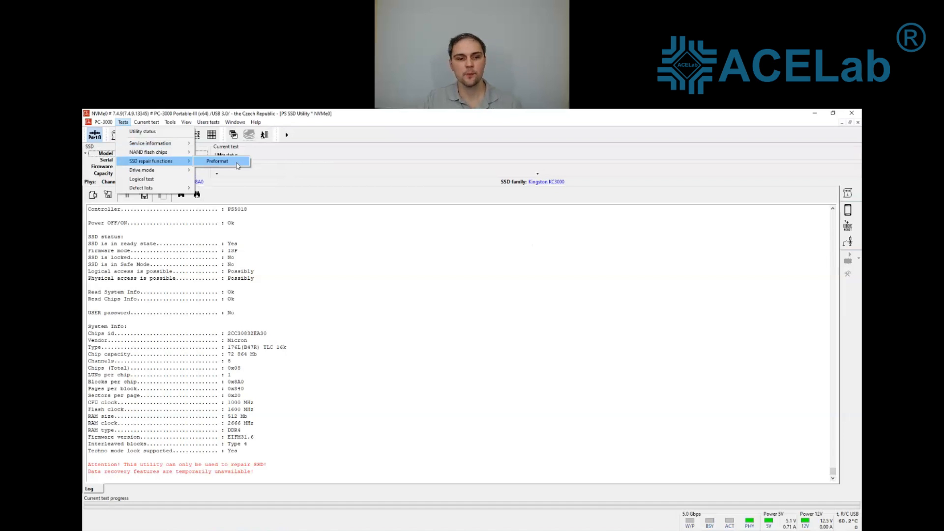
pyautogui.click(238, 166)
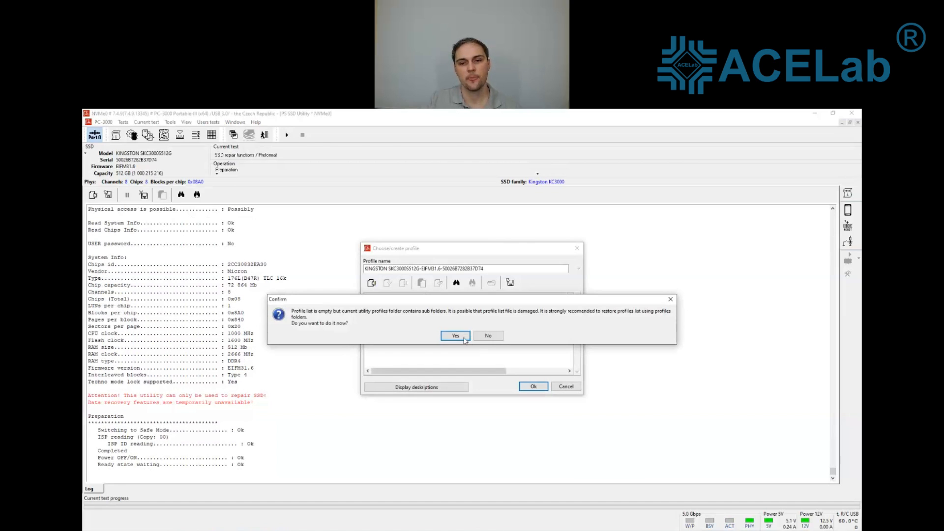
pyautogui.click(456, 336)
pyautogui.click(534, 386)
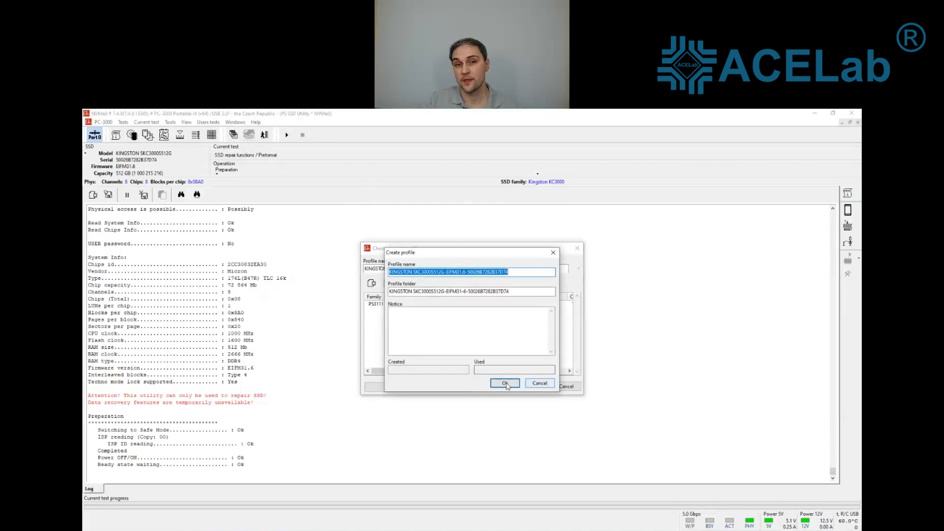
pyautogui.click(505, 384)
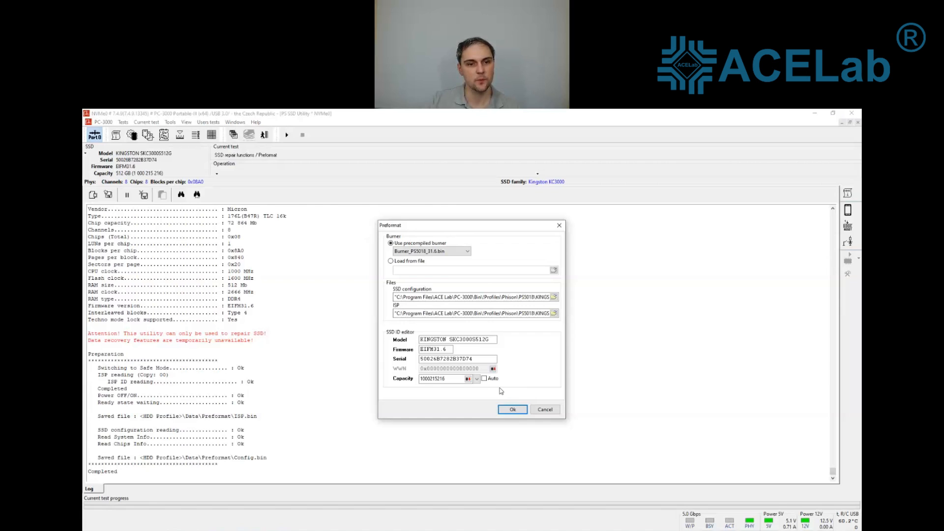
pyautogui.click(547, 412)
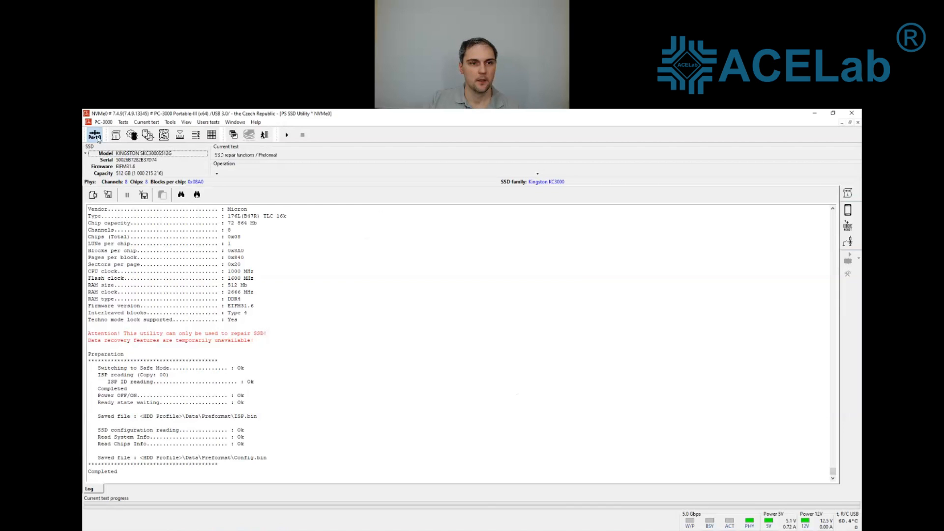
pyautogui.click(266, 134)
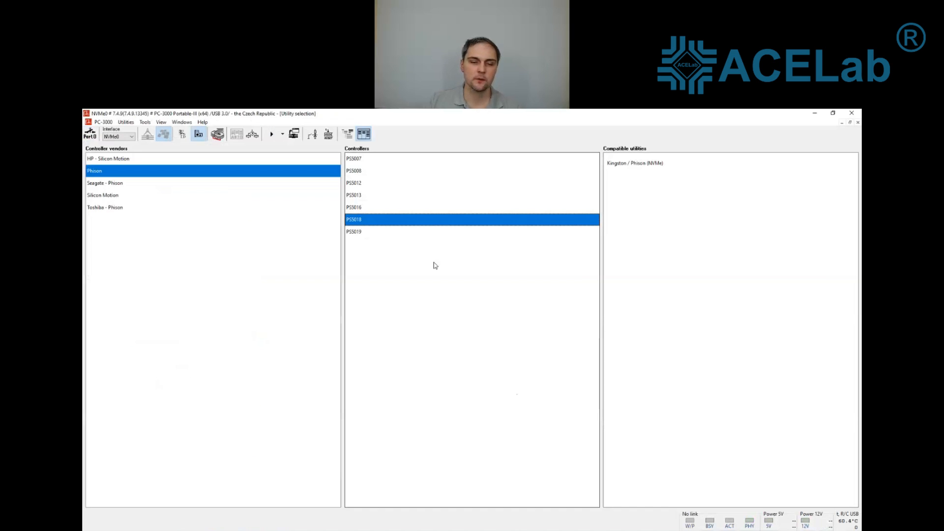
# Step: View the Phison PS5019 controller's compatible utilities, power on the SSD and check its ID in the Universal PC-3000 SSD Utility
pyautogui.click(355, 233)
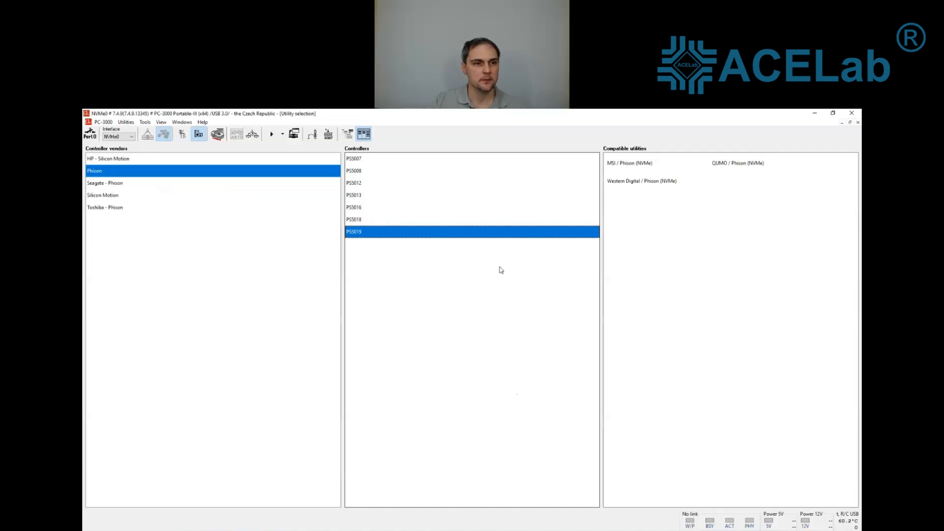
pyautogui.click(91, 133)
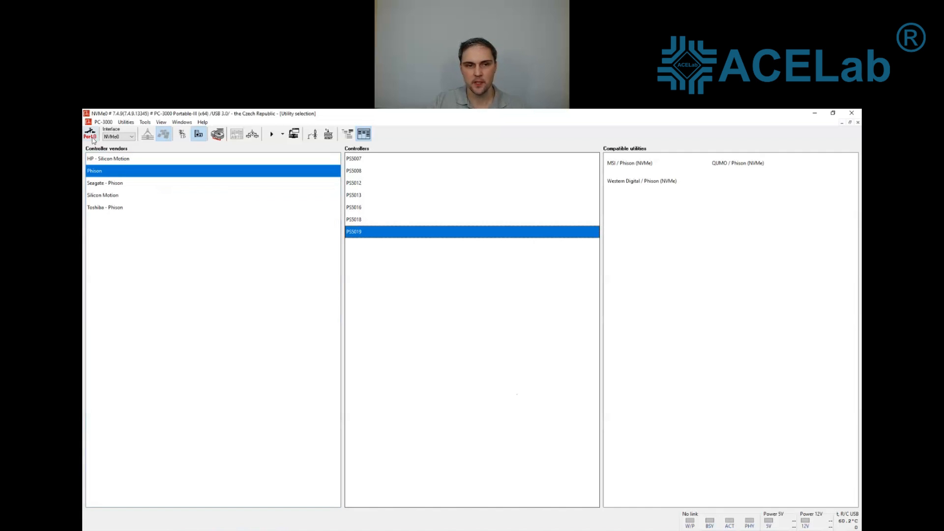
pyautogui.click(183, 138)
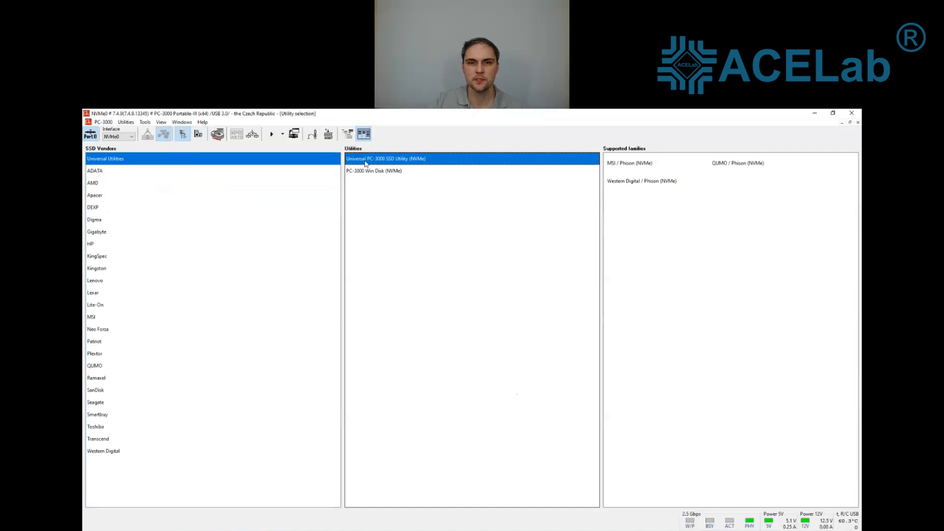
pyautogui.doubleClick(366, 160)
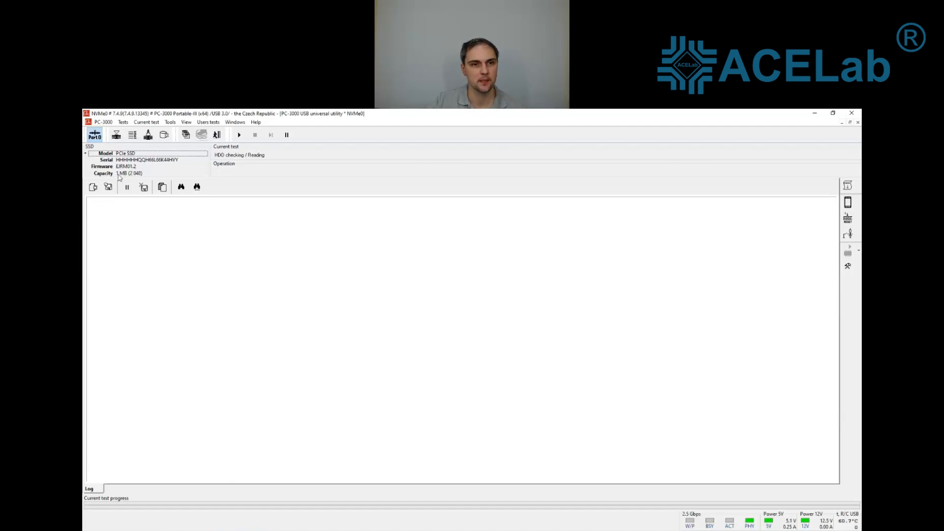
pyautogui.click(217, 135)
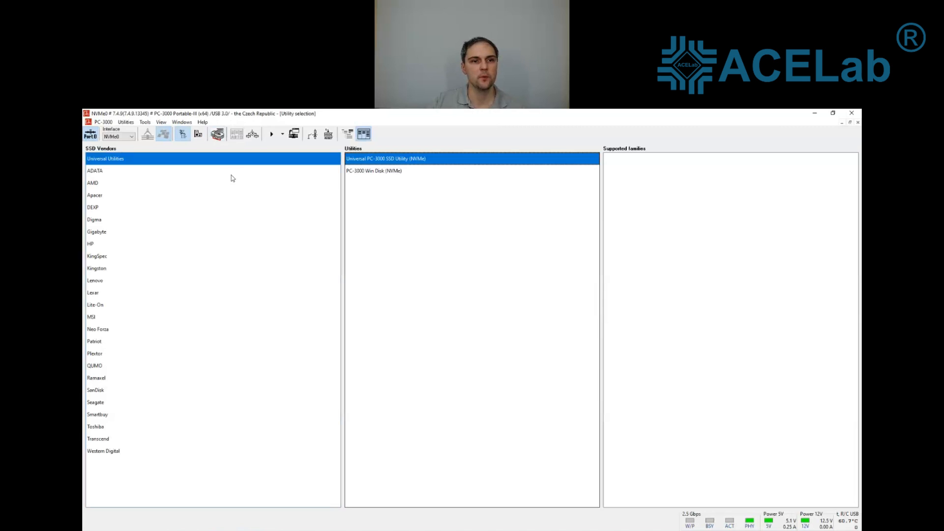
# Step: Start the Phison PS5019 utility for the SPATIUM M450 family and upload the loader Burner_PS5019_32.1.bin
pyautogui.click(199, 138)
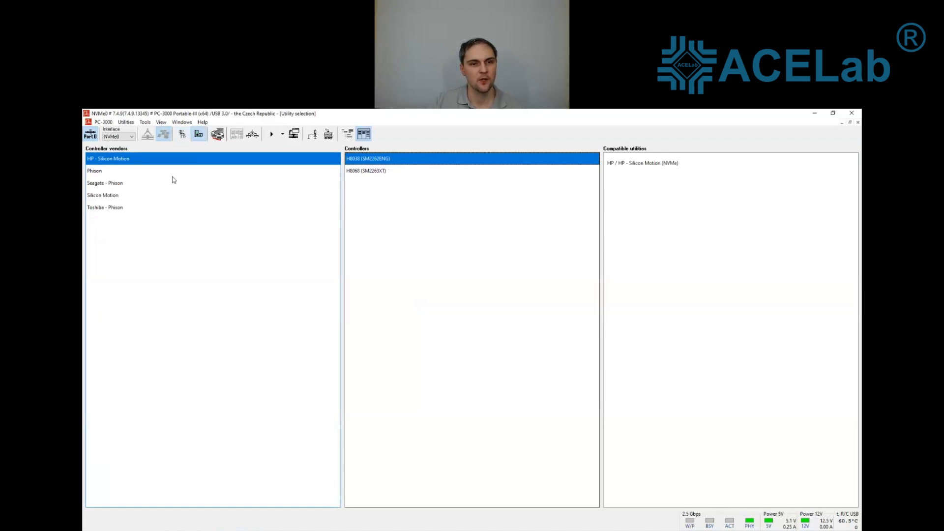
pyautogui.click(110, 172)
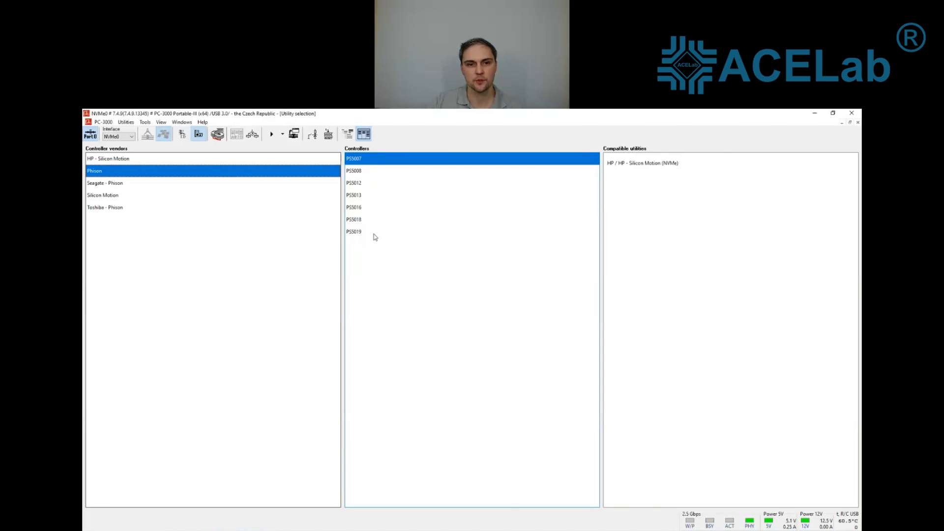
pyautogui.click(358, 235)
pyautogui.doubleClick(358, 233)
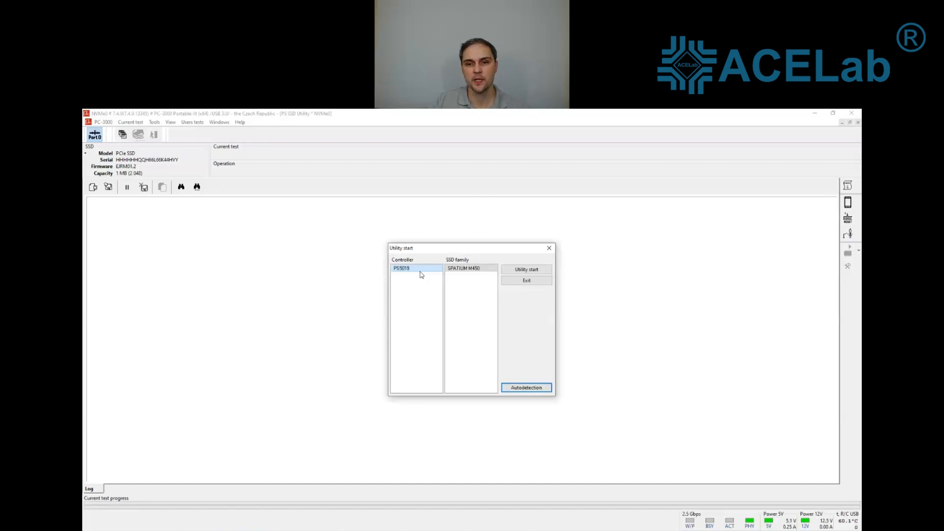
pyautogui.click(523, 272)
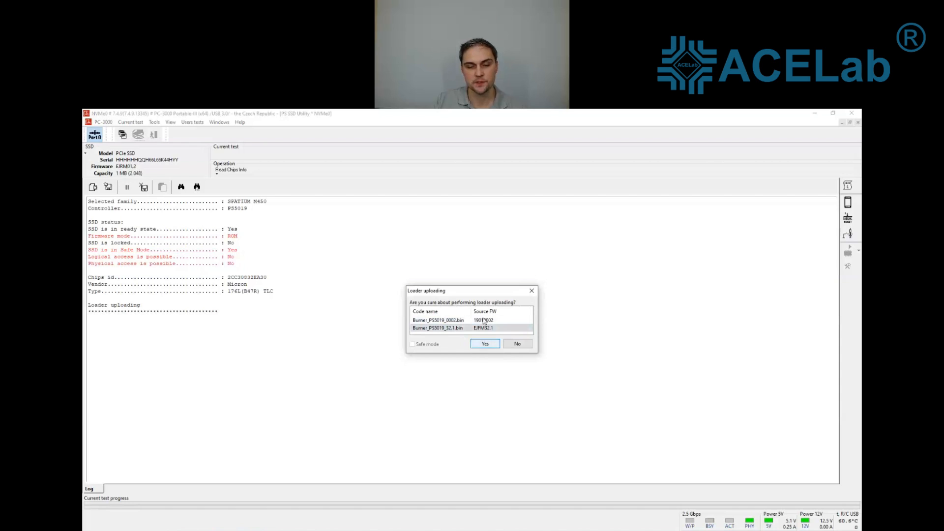
pyautogui.click(485, 343)
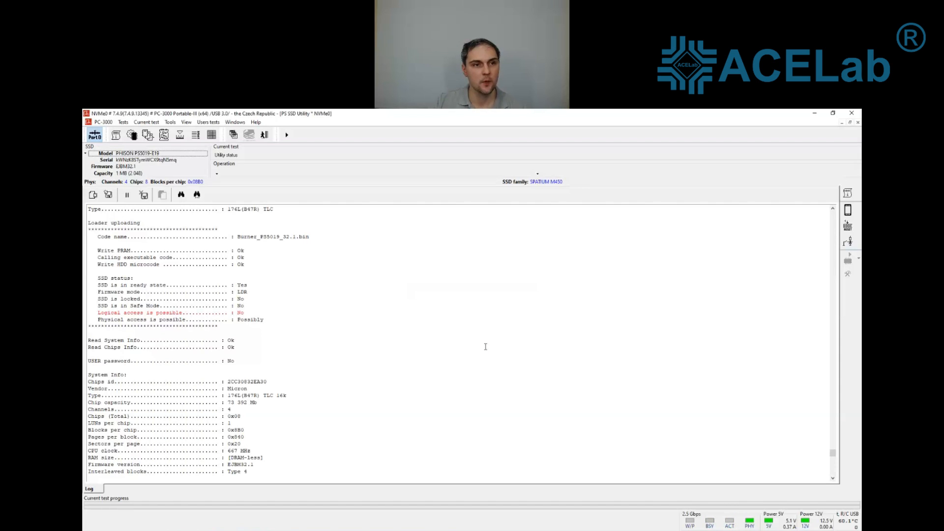
# Step: Run the memory chips test and examine the channels and chip IDs in its report
pyautogui.click(123, 123)
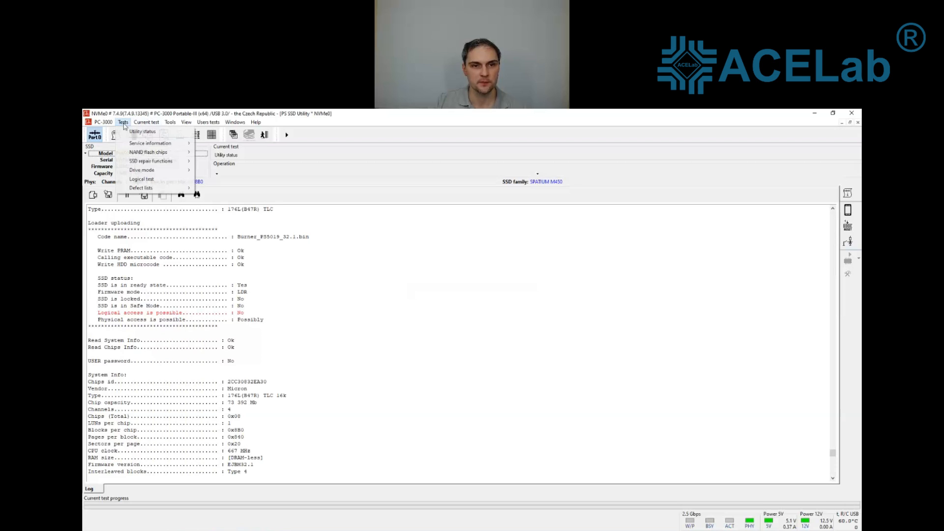
pyautogui.moveTo(158, 152)
pyautogui.click(222, 161)
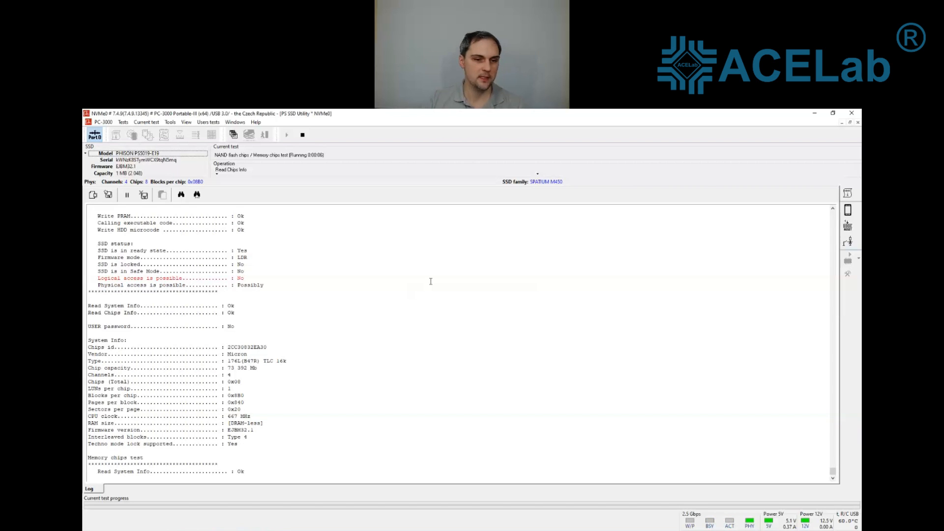
pyautogui.rightClick(431, 282)
pyautogui.click(124, 369)
pyautogui.moveTo(131, 370); pyautogui.dragTo(227, 414)
pyautogui.click(227, 412)
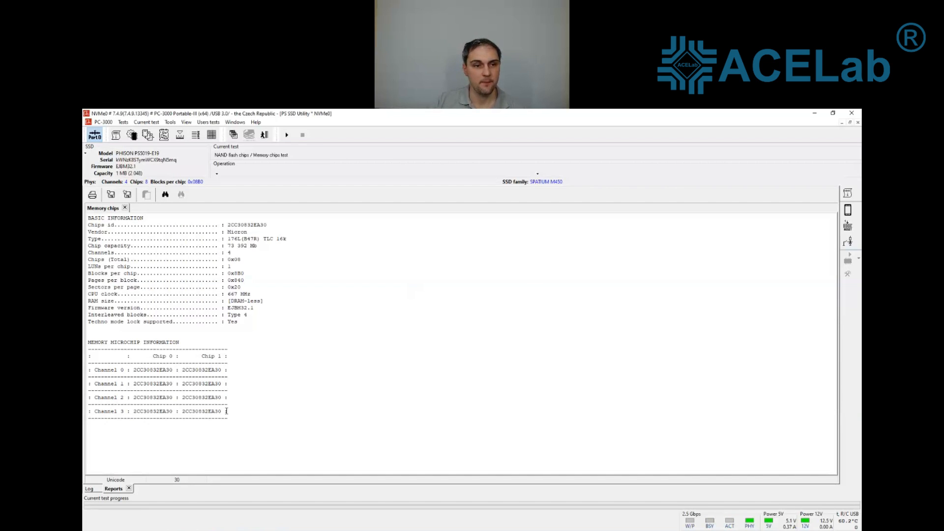
pyautogui.moveTo(228, 248); pyautogui.dragTo(111, 253)
pyautogui.click(187, 260)
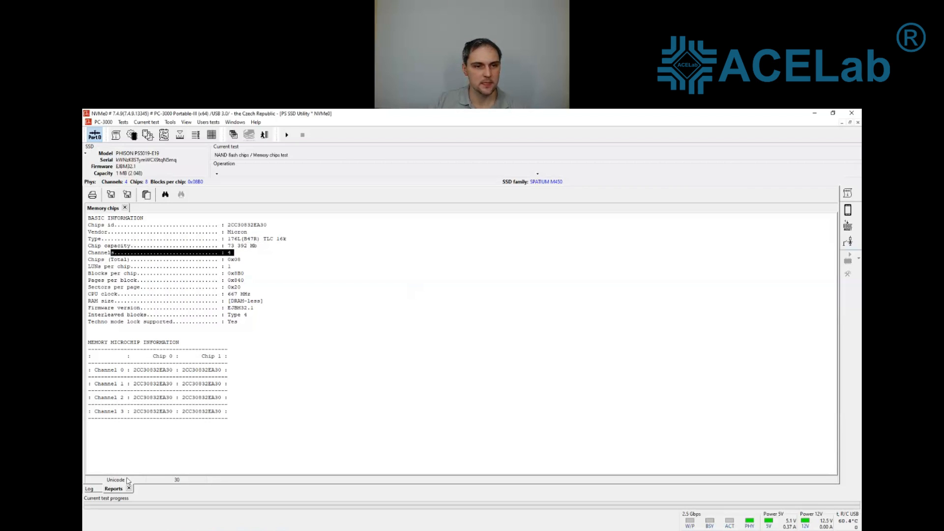
# Step: Create the SSD's translator, making a new profile with the suggested name and folder
pyautogui.click(96, 490)
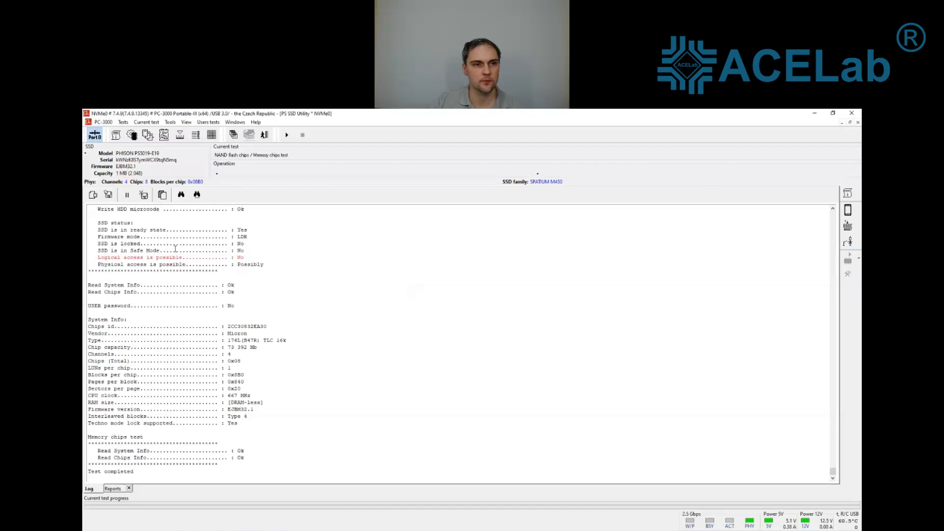
pyautogui.click(123, 122)
pyautogui.moveTo(138, 144)
pyautogui.moveTo(236, 182)
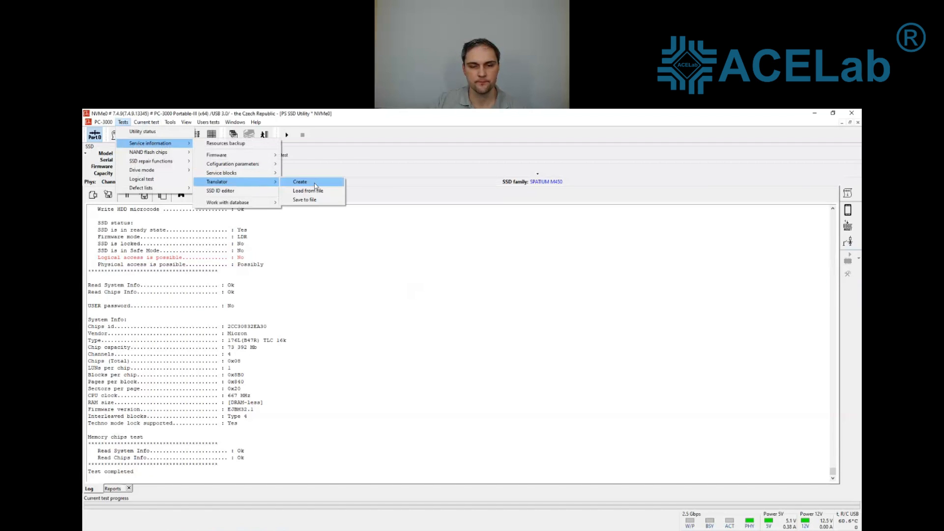
pyautogui.click(315, 183)
pyautogui.click(515, 335)
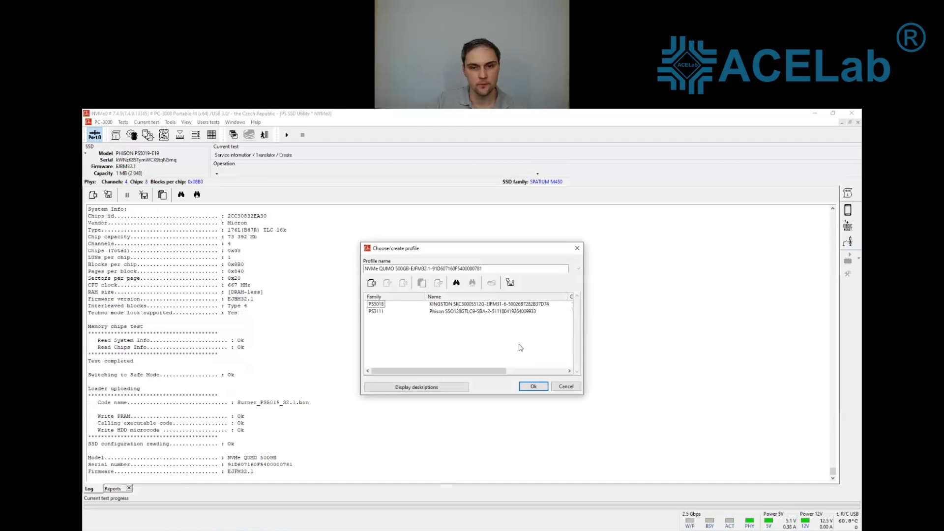
pyautogui.click(534, 387)
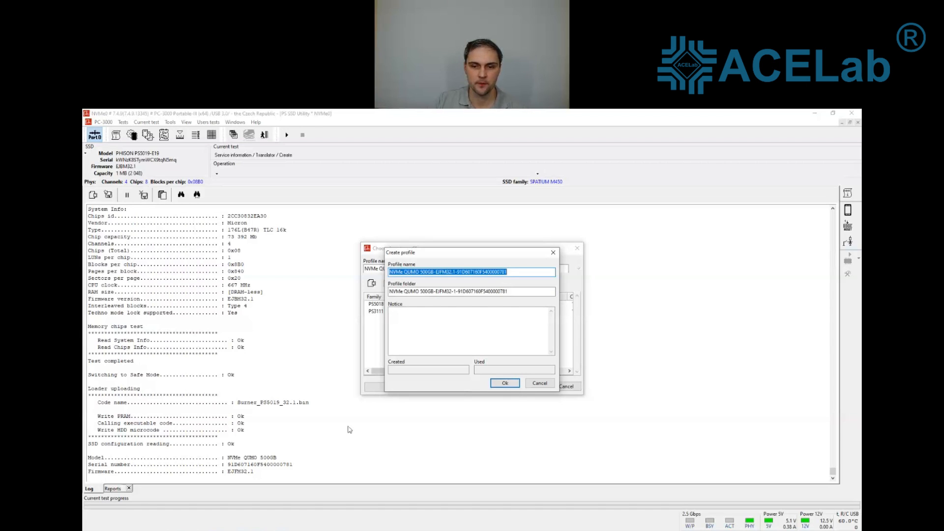
pyautogui.click(504, 384)
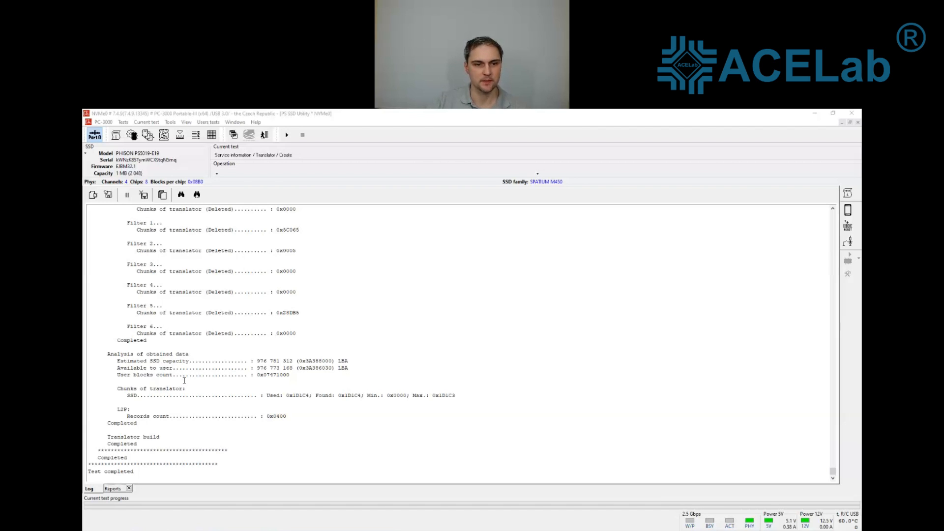
# Step: Review the applied filters and the translator build results in the log
pyautogui.scroll(8, 184, 380)
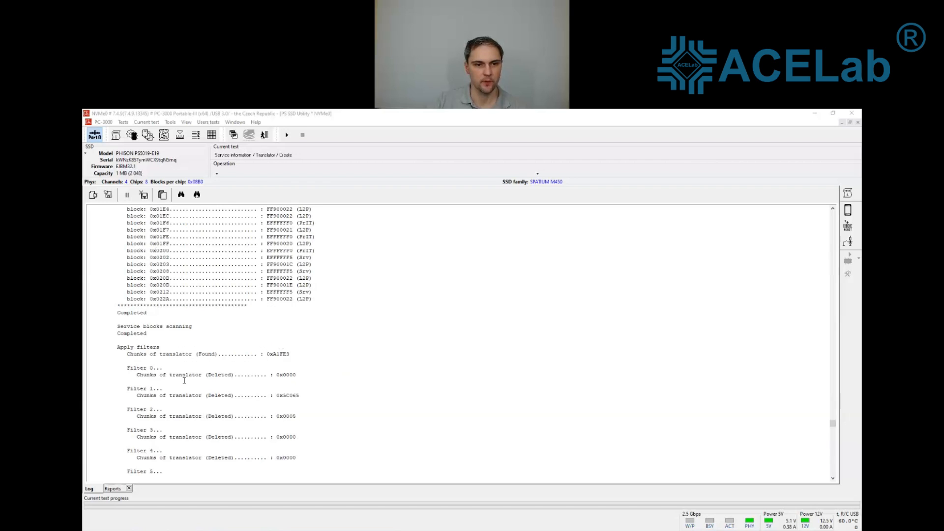
pyautogui.scroll(-5, 184, 380)
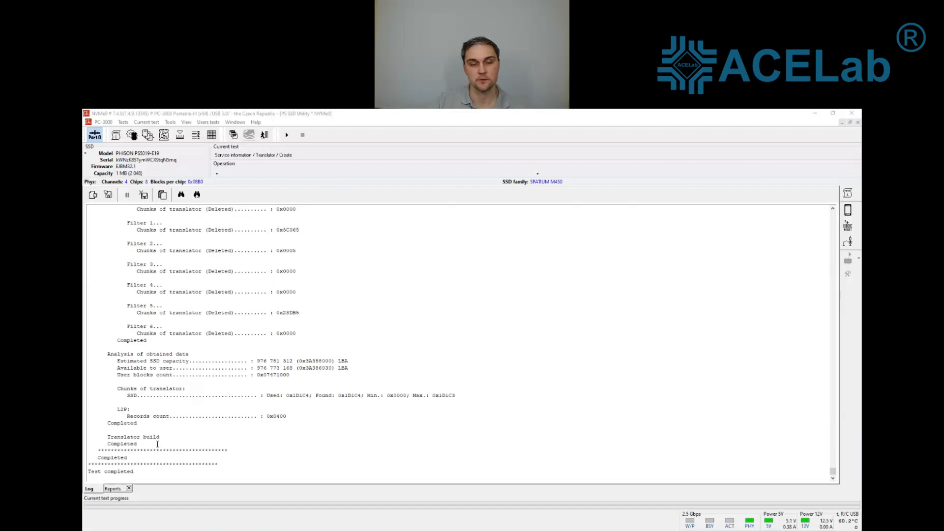
pyautogui.moveTo(150, 442); pyautogui.dragTo(117, 437)
pyautogui.click(160, 303)
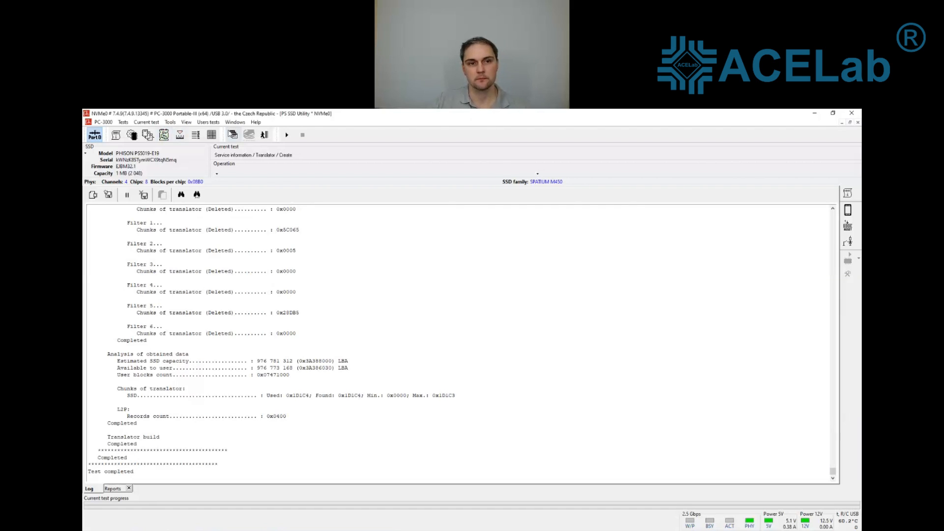
# Step: Open Data Extractor from the utility selection and start a new task with physical reading by logical order and the default timeout
pyautogui.click(229, 131)
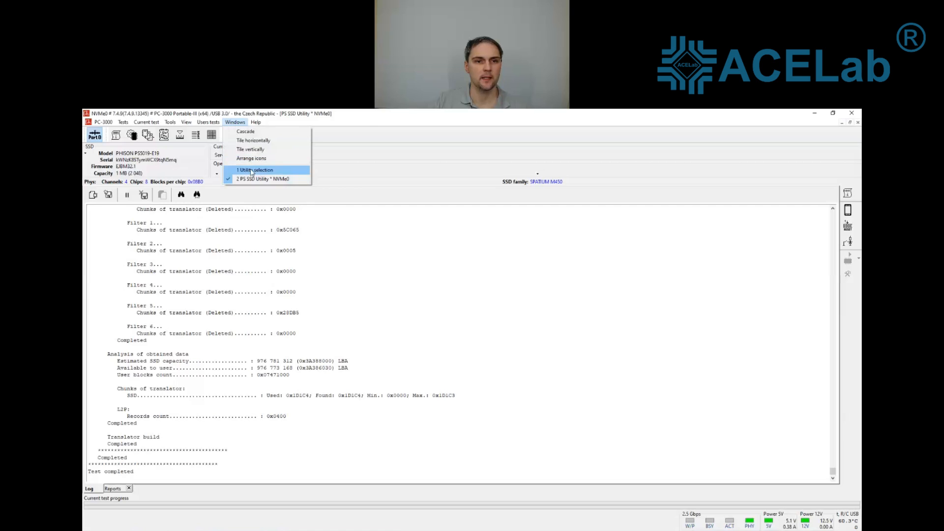
pyautogui.click(256, 171)
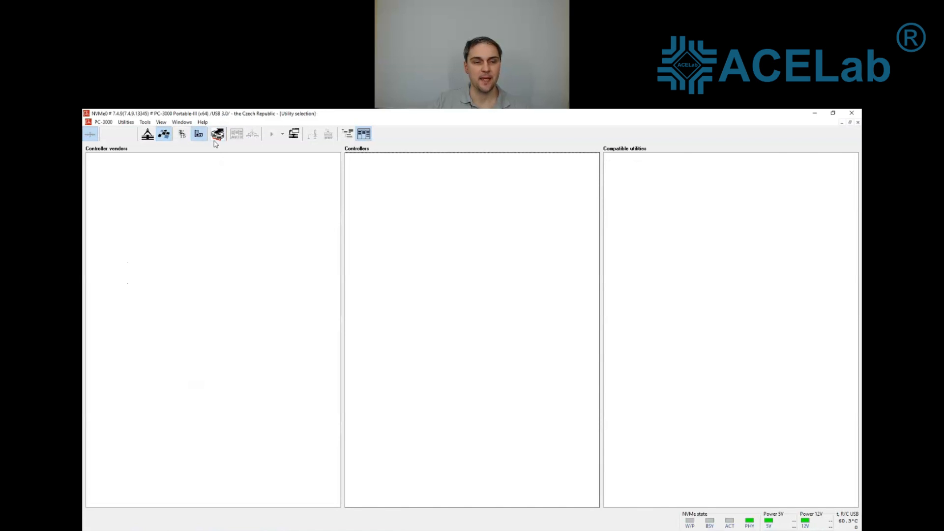
pyautogui.click(217, 137)
pyautogui.click(161, 136)
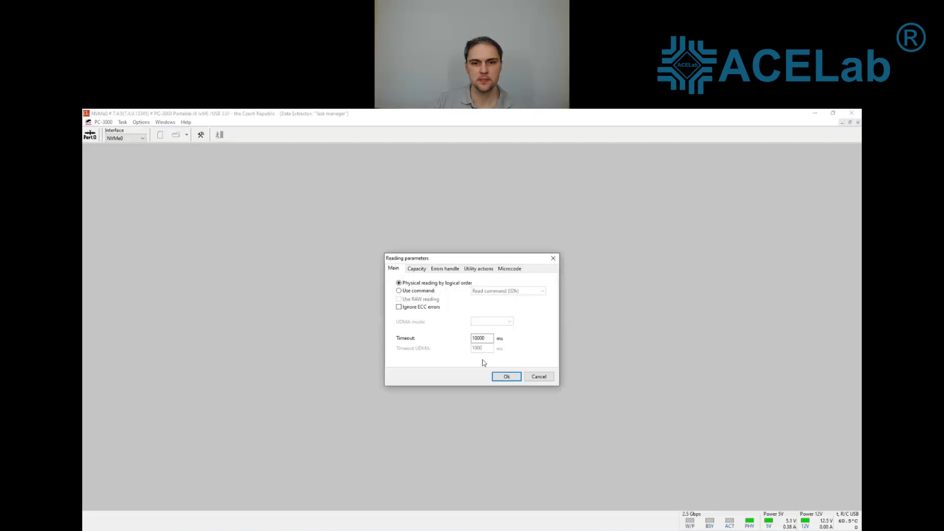
pyautogui.click(507, 377)
# Step: Create task 6 with the Phison PS5019-E19 utility disk as source, without a data copy or virtual translator
pyautogui.write('6')
pyautogui.press('Return')
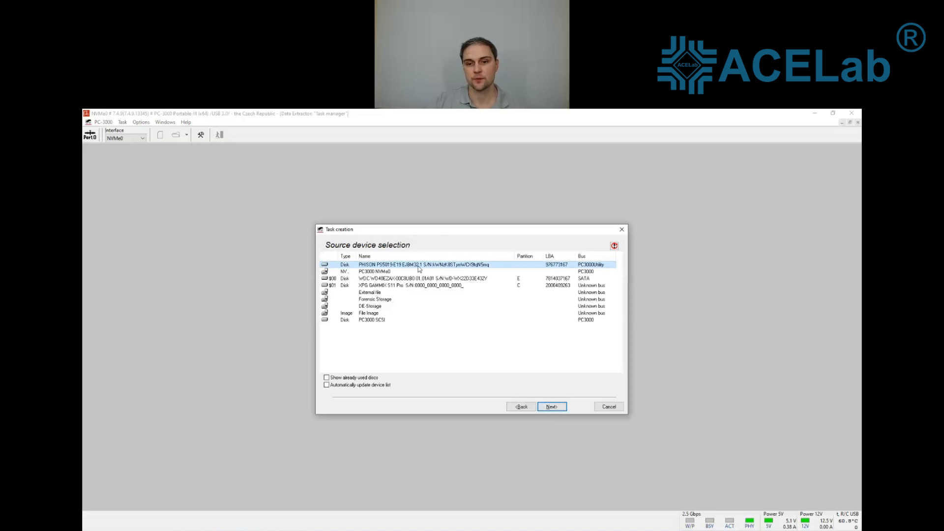
pyautogui.click(551, 406)
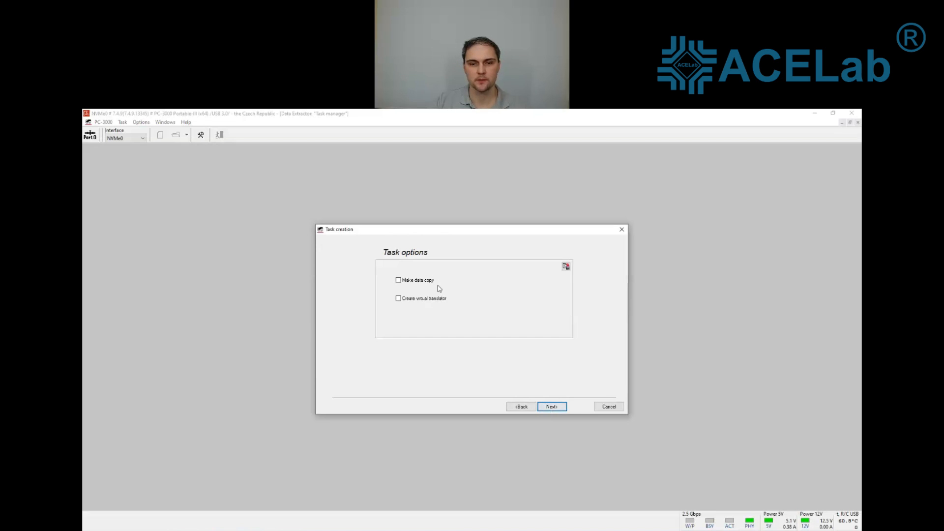
pyautogui.click(552, 407)
pyautogui.click(551, 407)
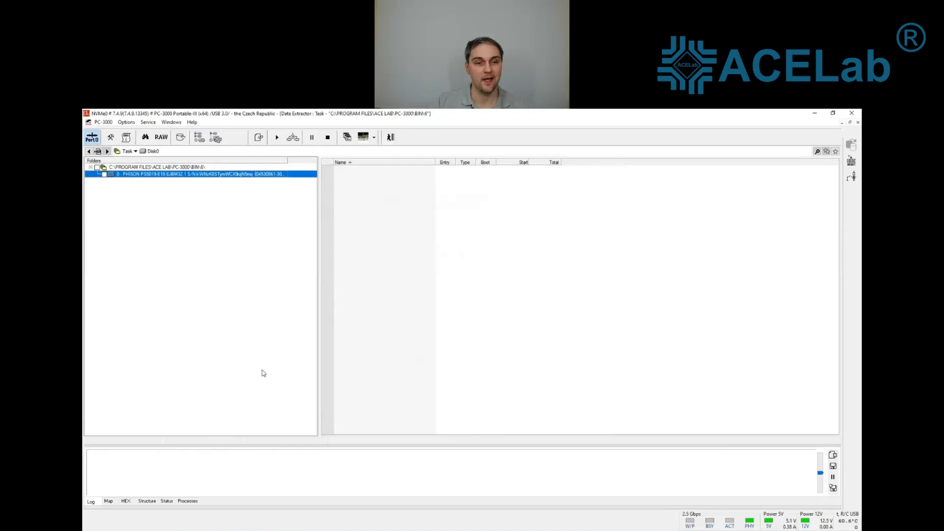
# Step: View the Phison disk's first sector in the sector editor, go to sector 5 and highlight its LBA label
pyautogui.rightClick(195, 175)
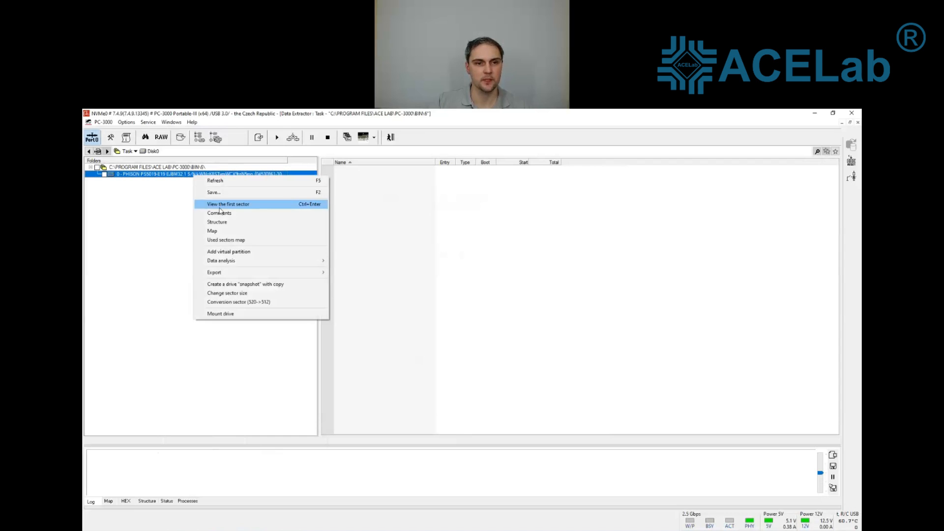
pyautogui.click(219, 205)
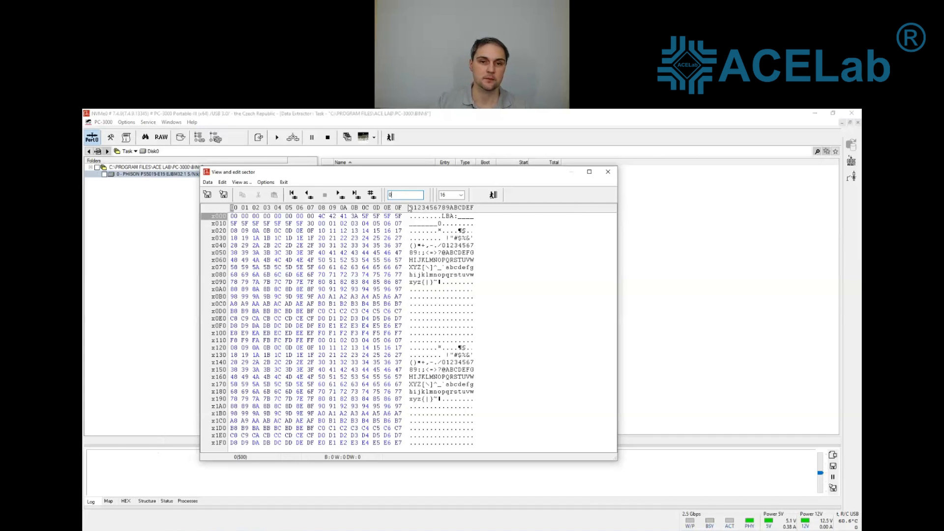
pyautogui.click(378, 195)
pyautogui.moveTo(436, 224); pyautogui.dragTo(444, 224)
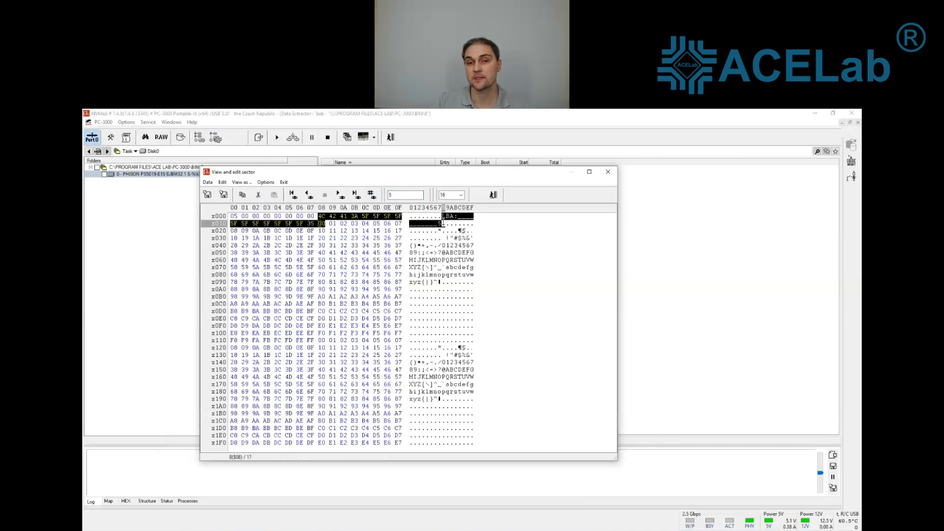
pyautogui.click(444, 255)
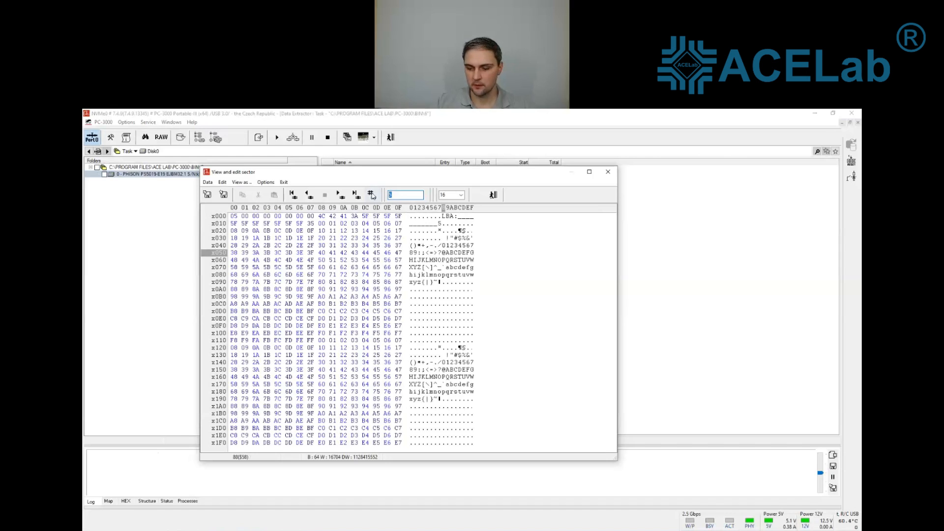
# Step: Go to sector 999999 and highlight the LBA number written in its text data
pyautogui.write('99999')
pyautogui.press('Return')
pyautogui.click(429, 226)
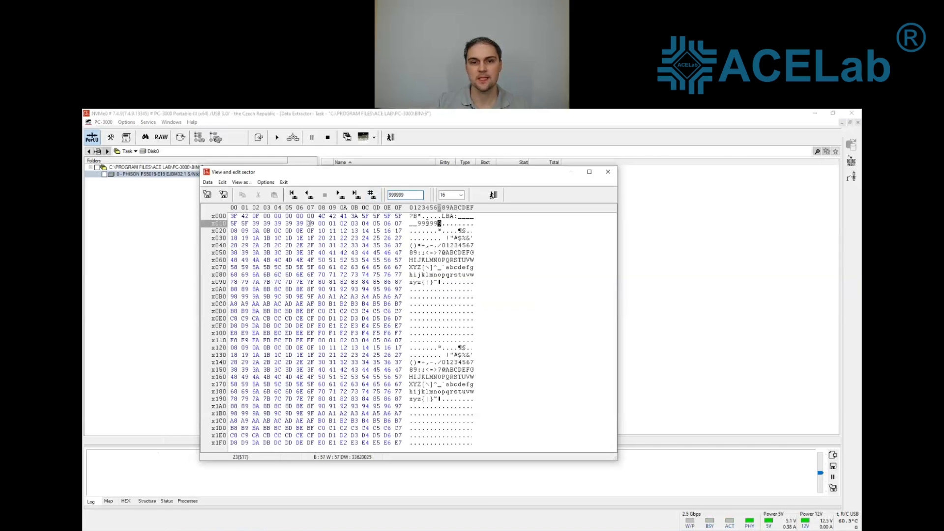
pyautogui.moveTo(428, 223); pyautogui.dragTo(419, 223)
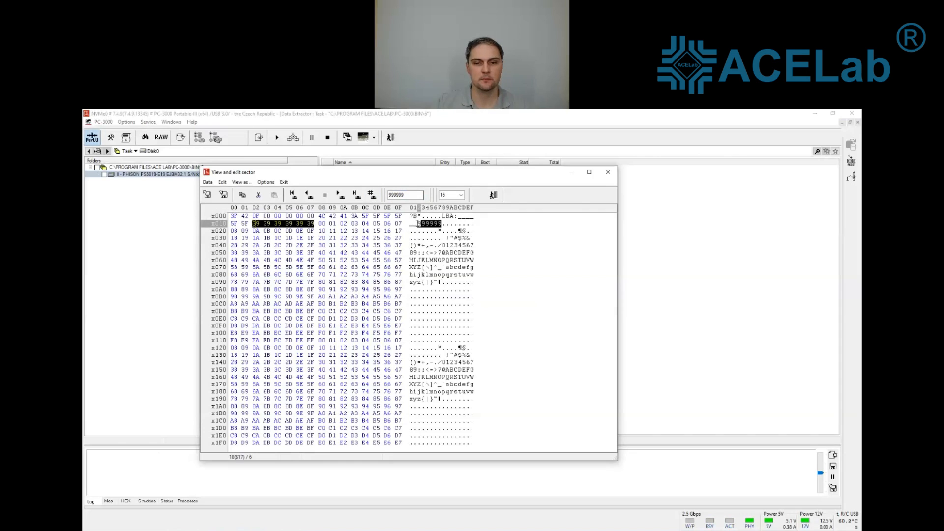